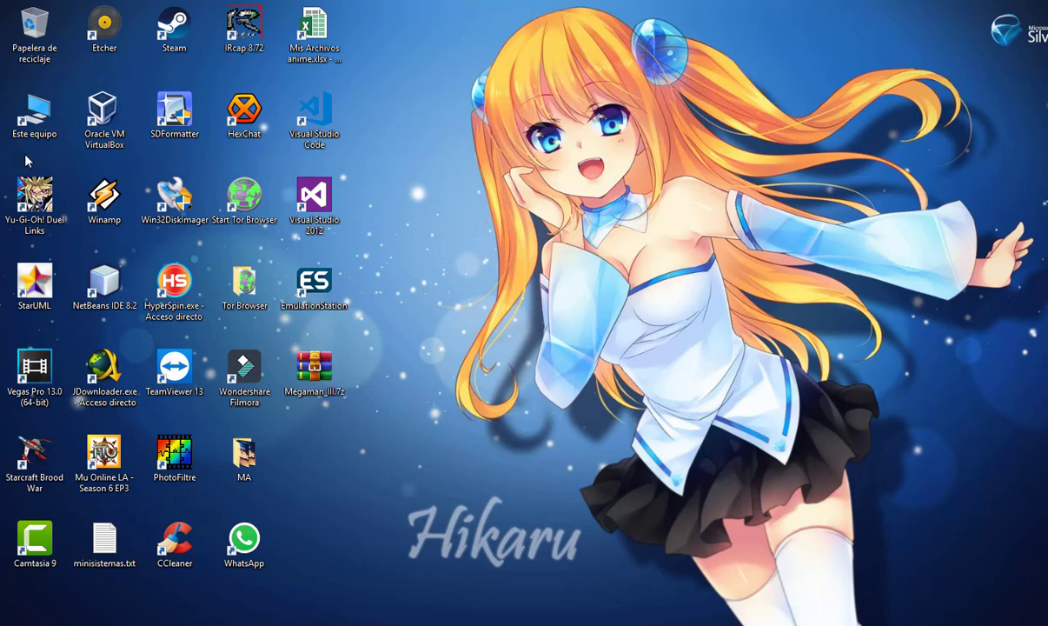
Glance at the VMware Workstation Player tab, then return to VirtualBox.org and its Downloads page
left_click(112, 108)
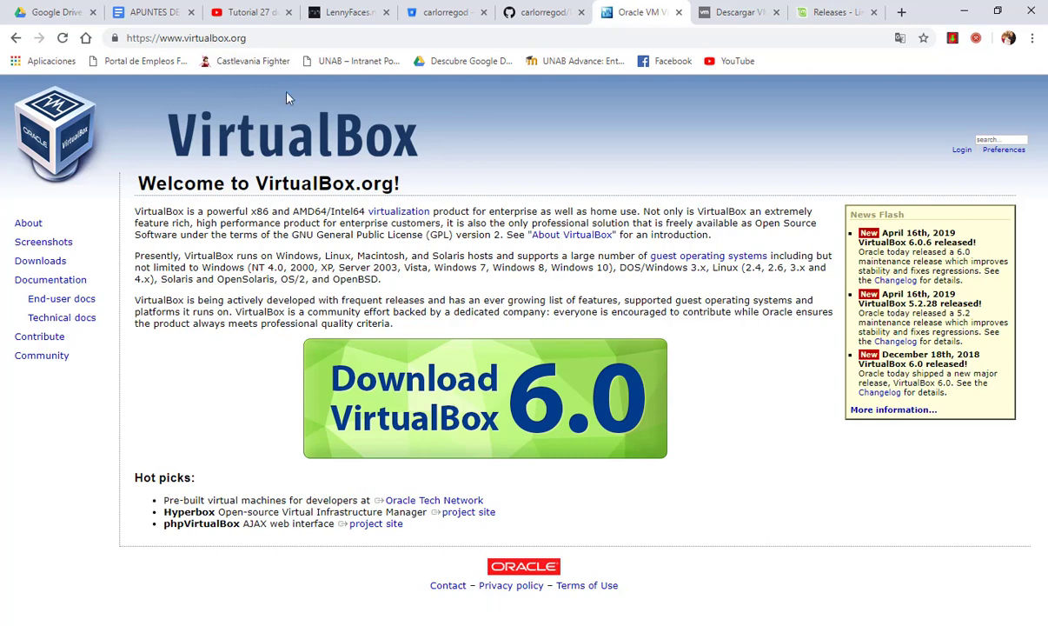
left_click(727, 10)
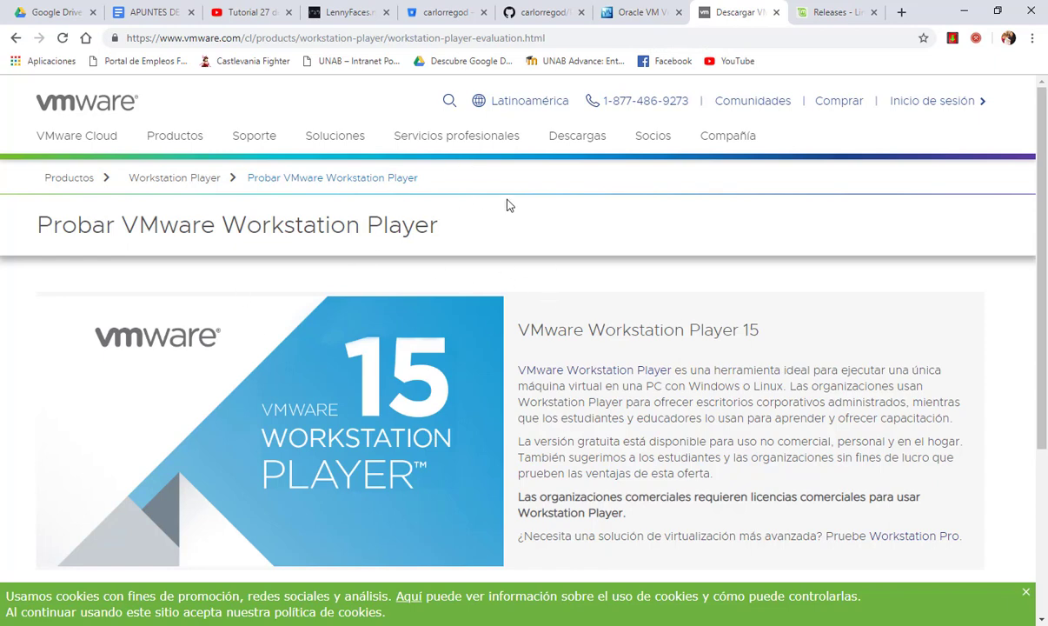
left_click(600, 17)
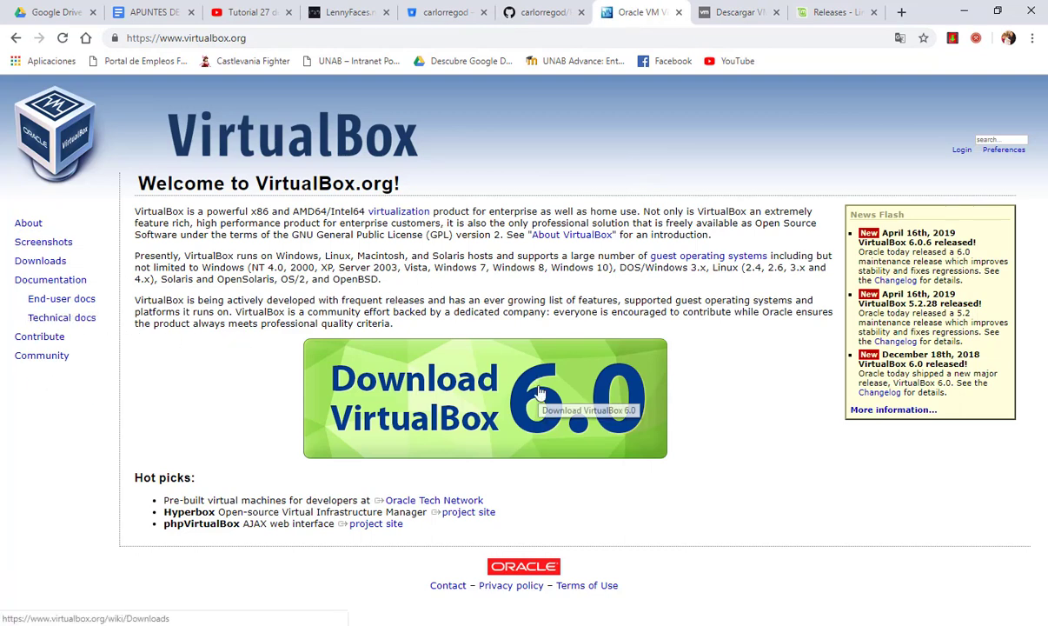
left_click(43, 263)
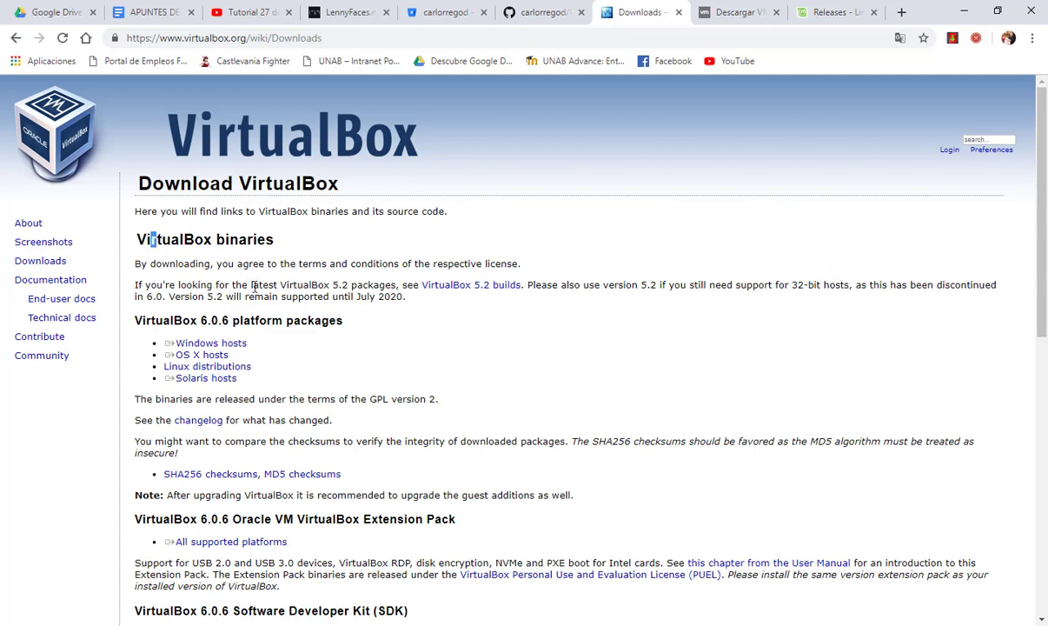
Pick out the Windows hosts package among the VirtualBox 6.0.6 downloads, then cancel saving it
left_click_drag(152, 239, 468, 362)
left_click(467, 362)
left_click_drag(252, 344, 165, 343)
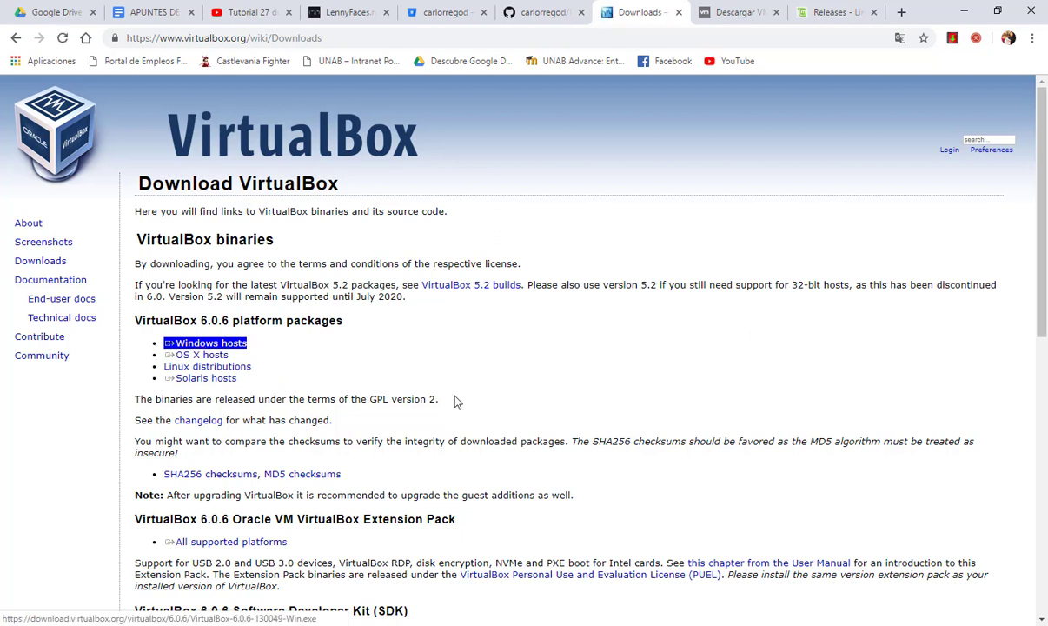
key("Return")
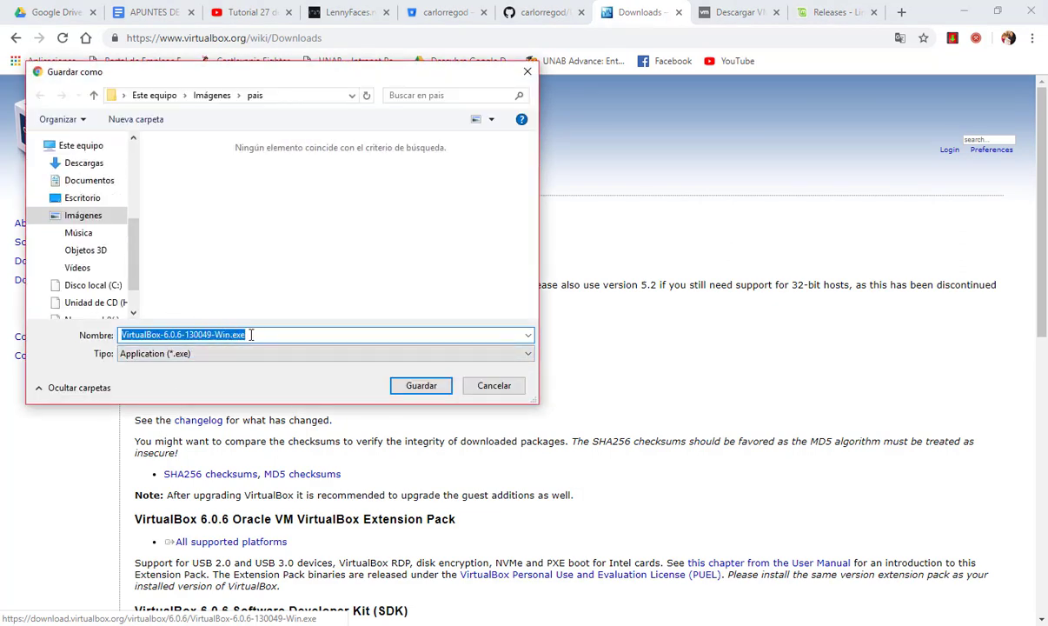
left_click(508, 386)
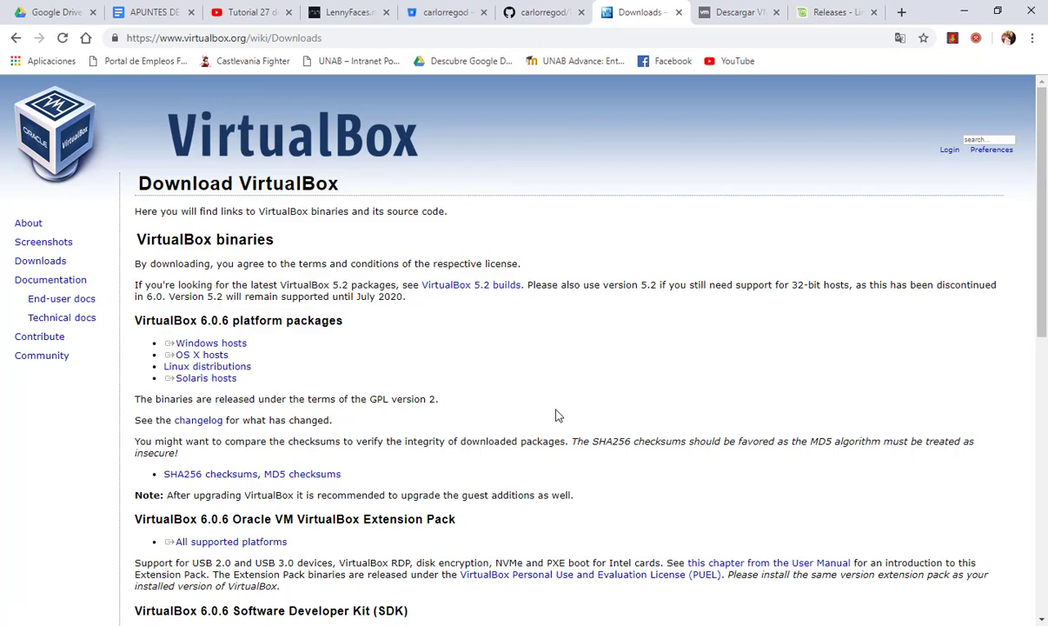
Find the VirtualBox 6.0.6 Extension Pack download, cancel saving it, and minimize Chrome
scroll(556, 413, "down", 2)
scroll(556, 412, "down", 4)
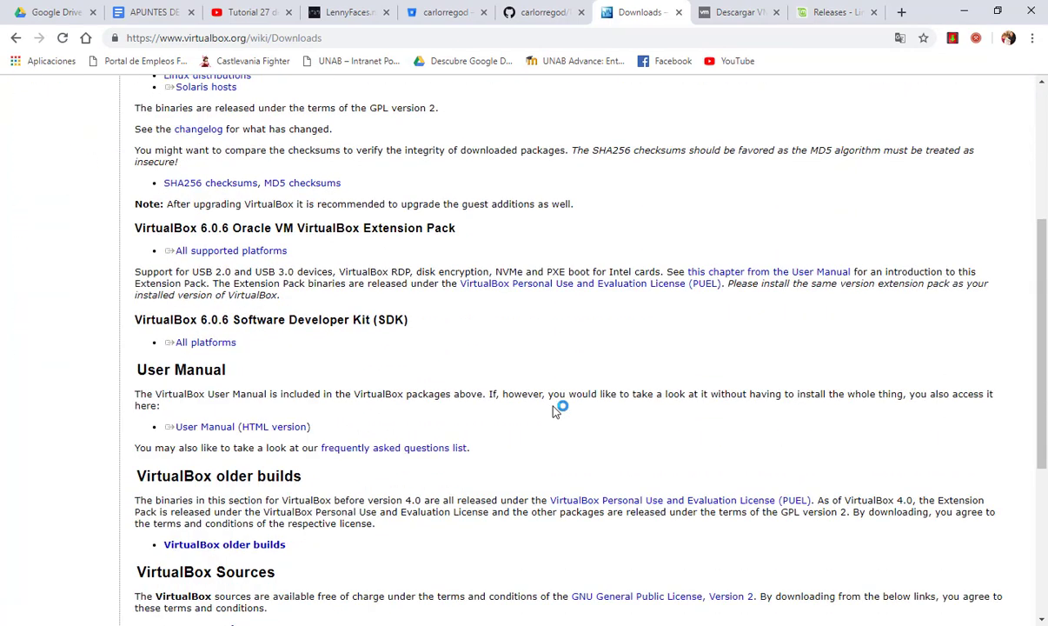
scroll(557, 412, "up", 2)
double_click(186, 227)
left_click(201, 215)
left_click_drag(470, 232, 275, 228)
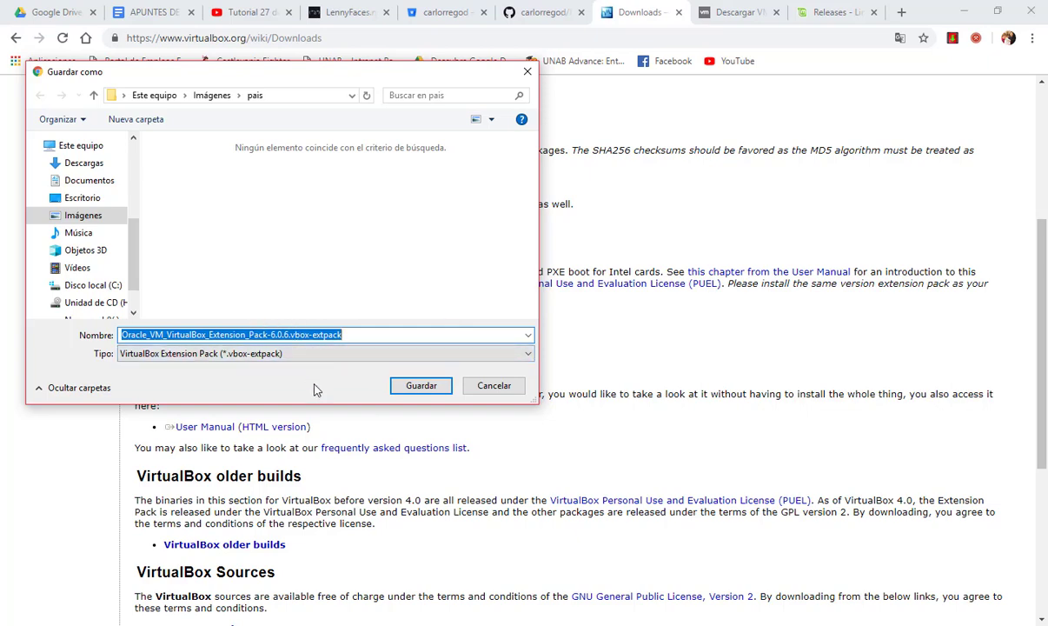
left_click(469, 388)
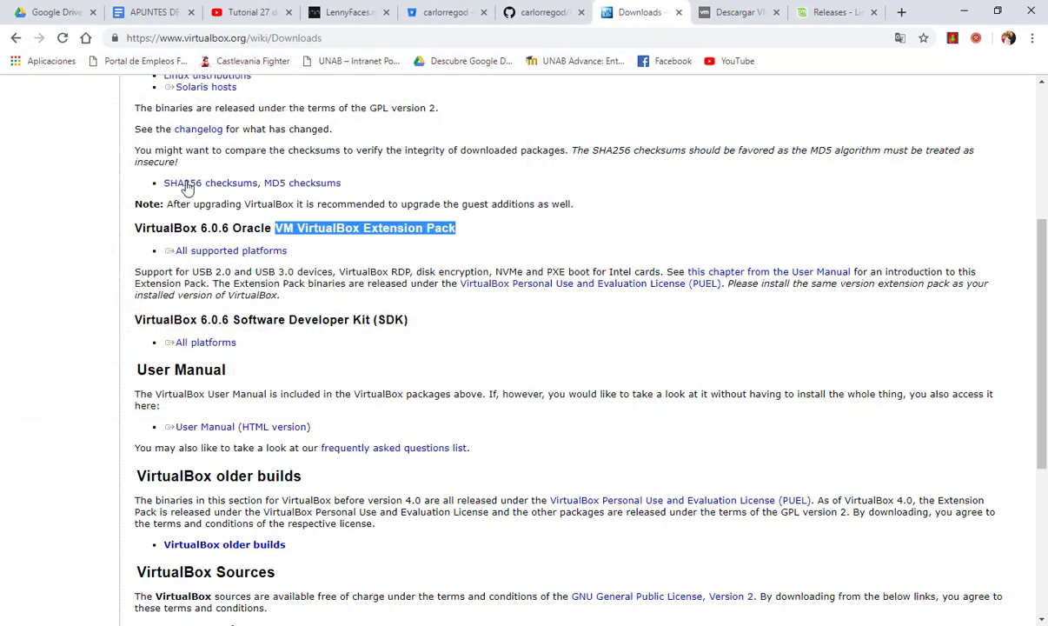
left_click(964, 12)
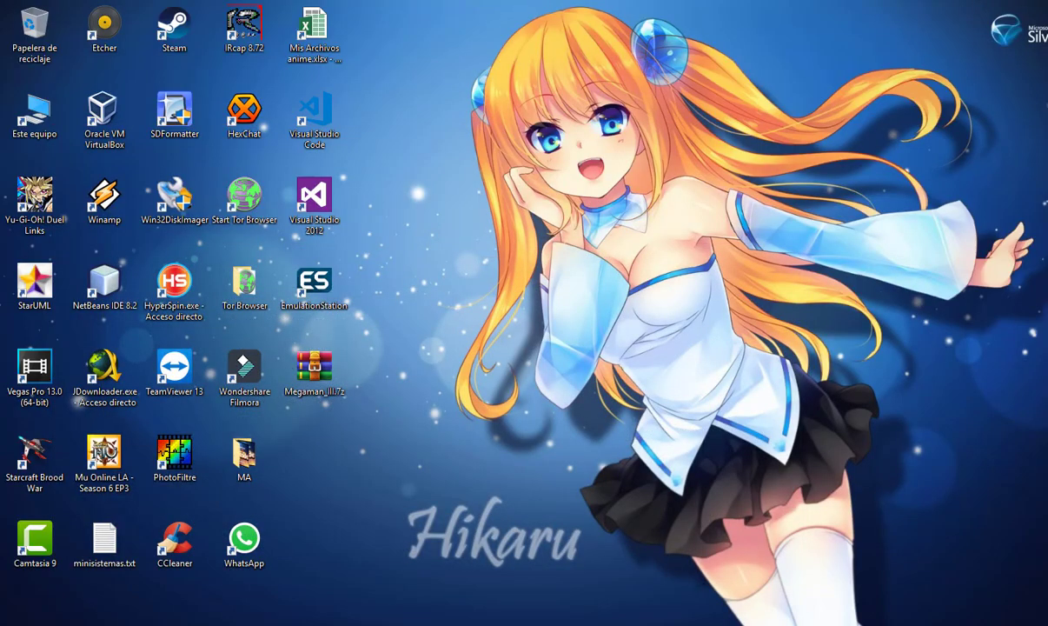
Launch VirtualBox, verify Extension Pack 5.2.8r121009 under Preferencias > Extensiones, then minimize the manager
double_click(104, 118)
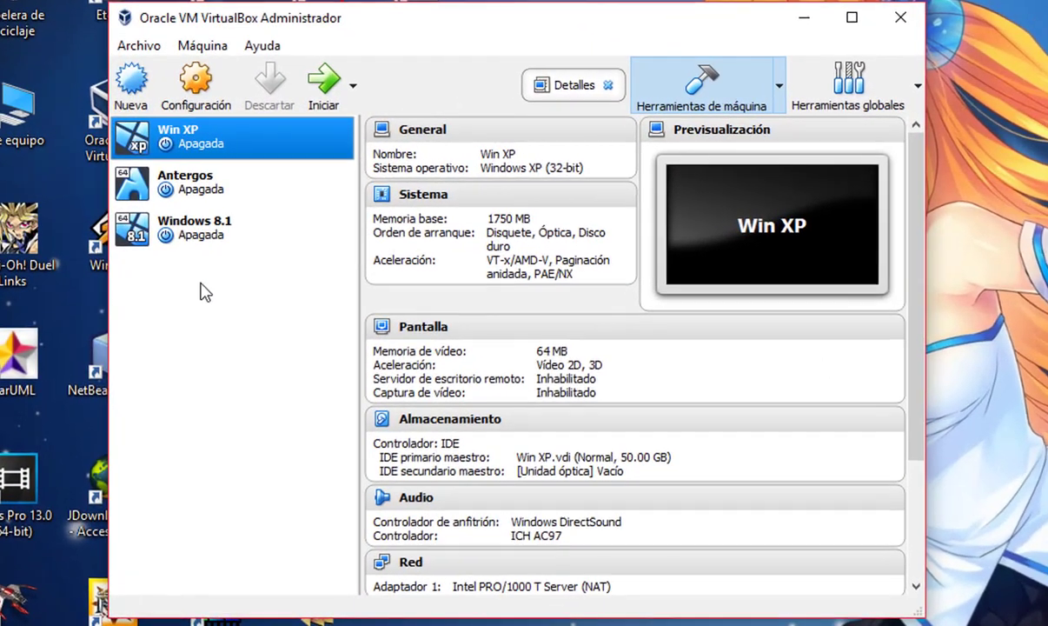
left_click(149, 50)
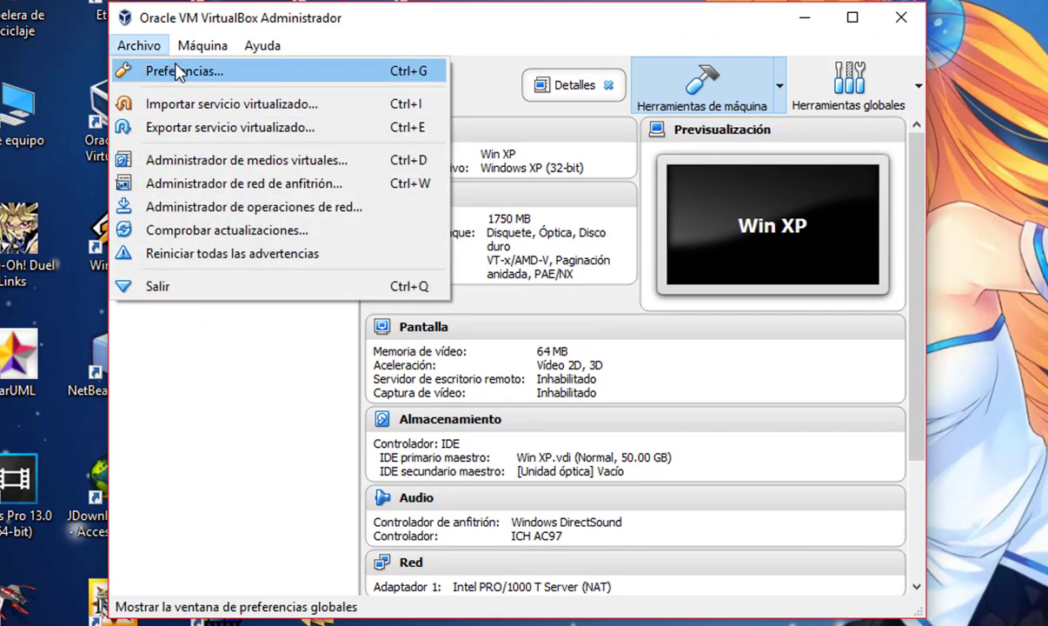
left_click(177, 68)
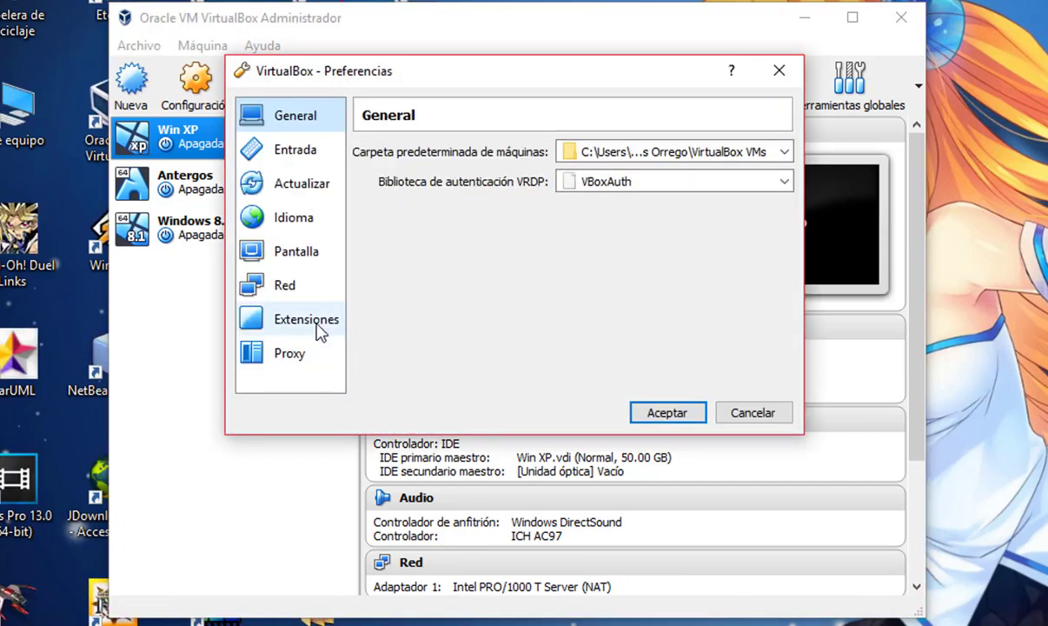
left_click(312, 322)
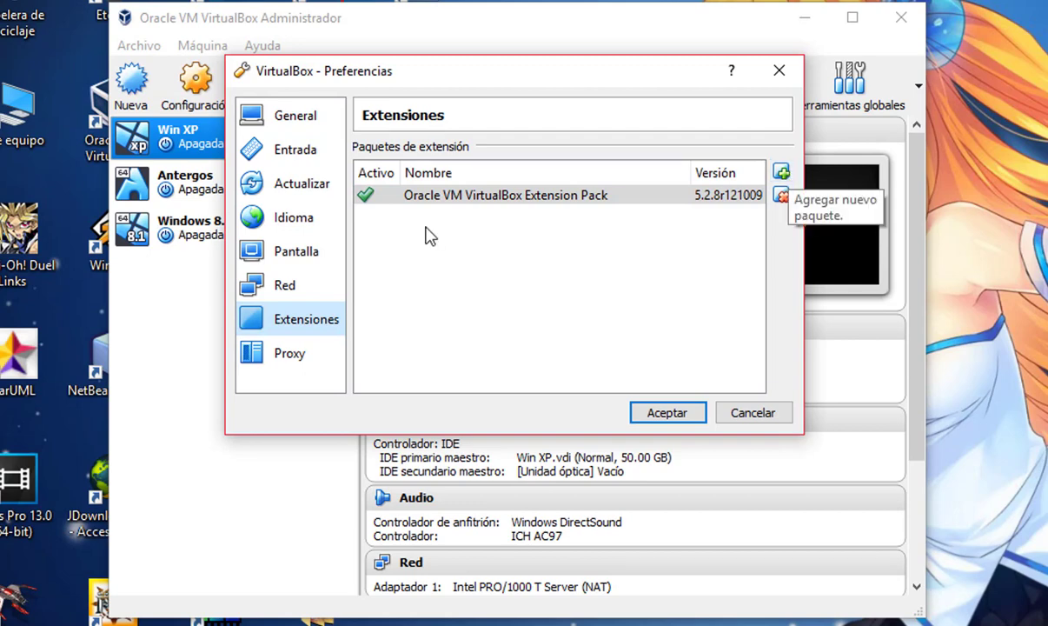
left_click(417, 195)
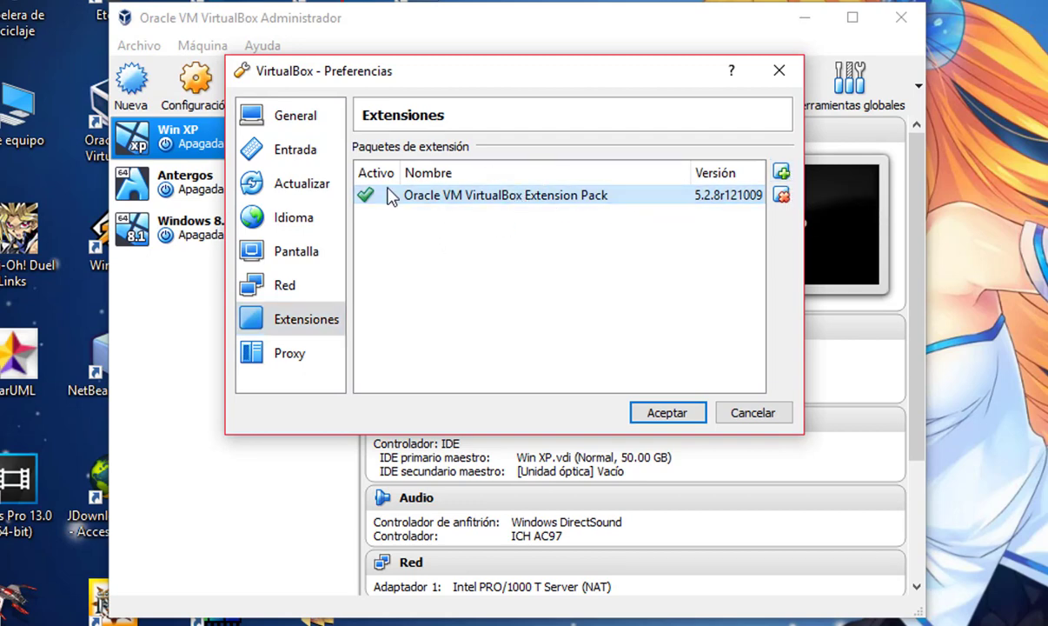
left_click(754, 414)
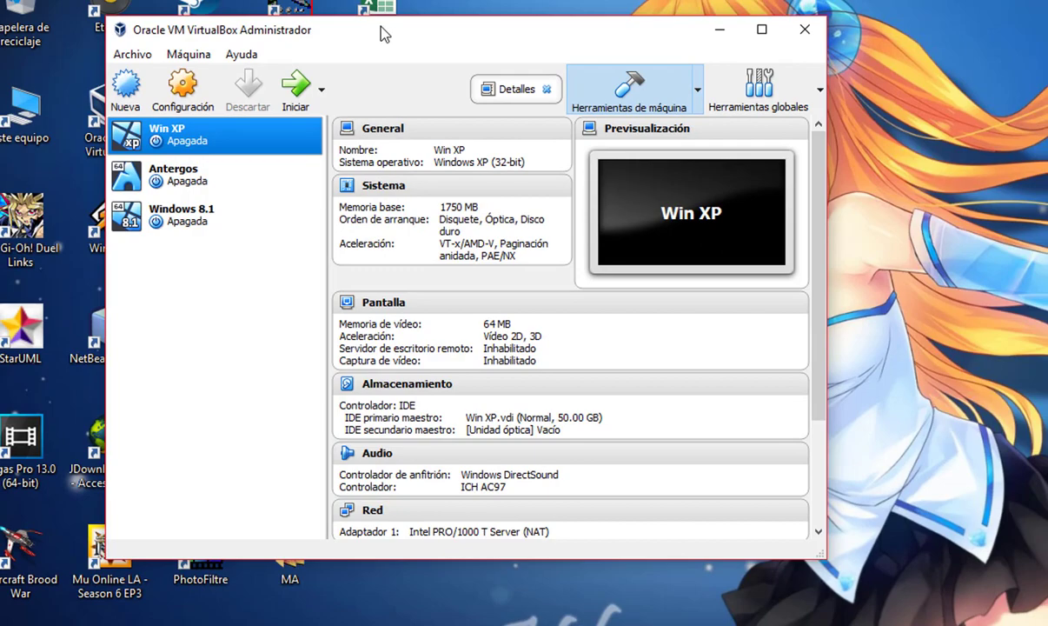
left_click_drag(385, 35, 572, 35)
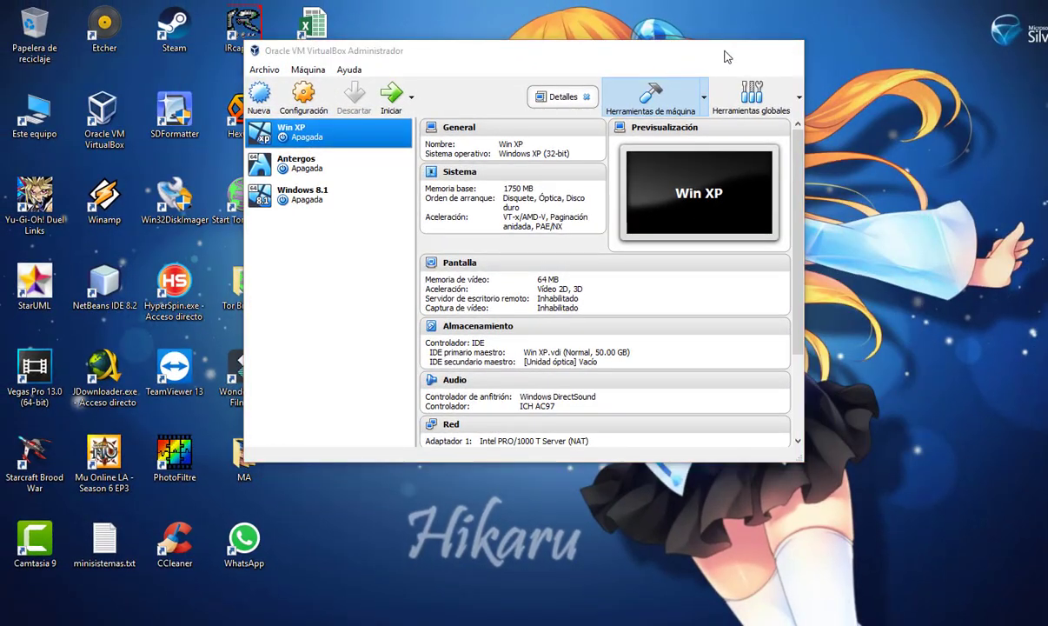
left_click(722, 50)
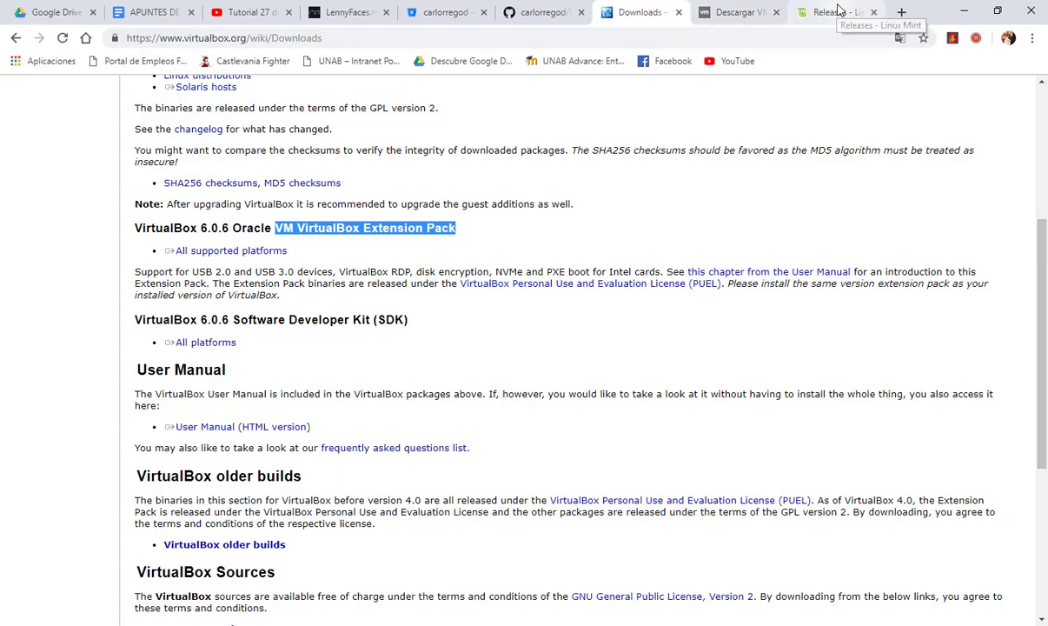
Switch to the Linux Mint Releases tab and review the versions, codenames and LTS support status
left_click(843, 16)
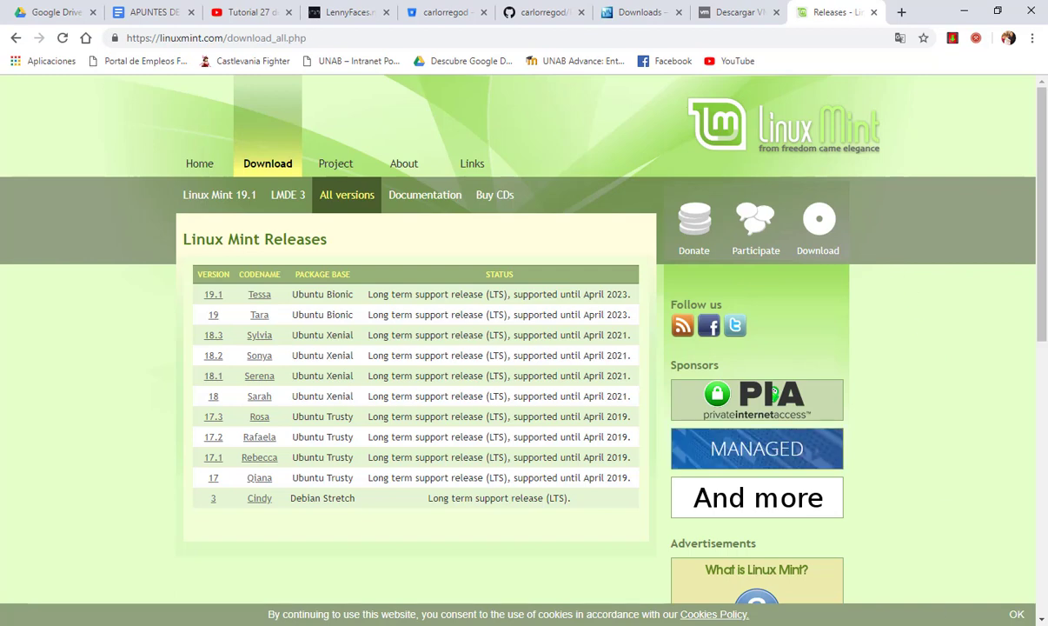
mouse_move(327, 118)
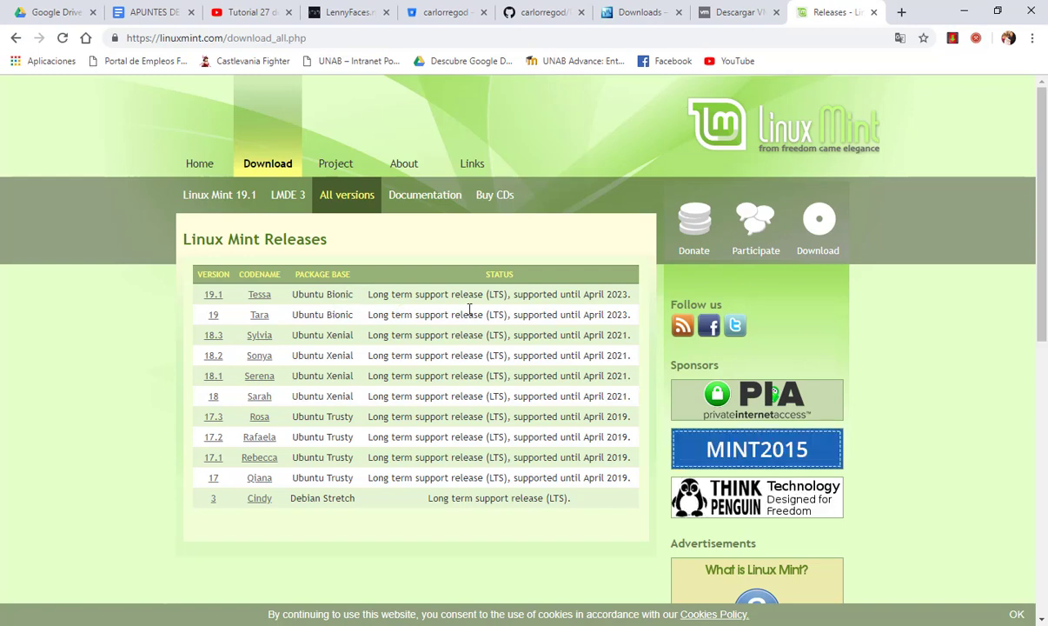
double_click(494, 296)
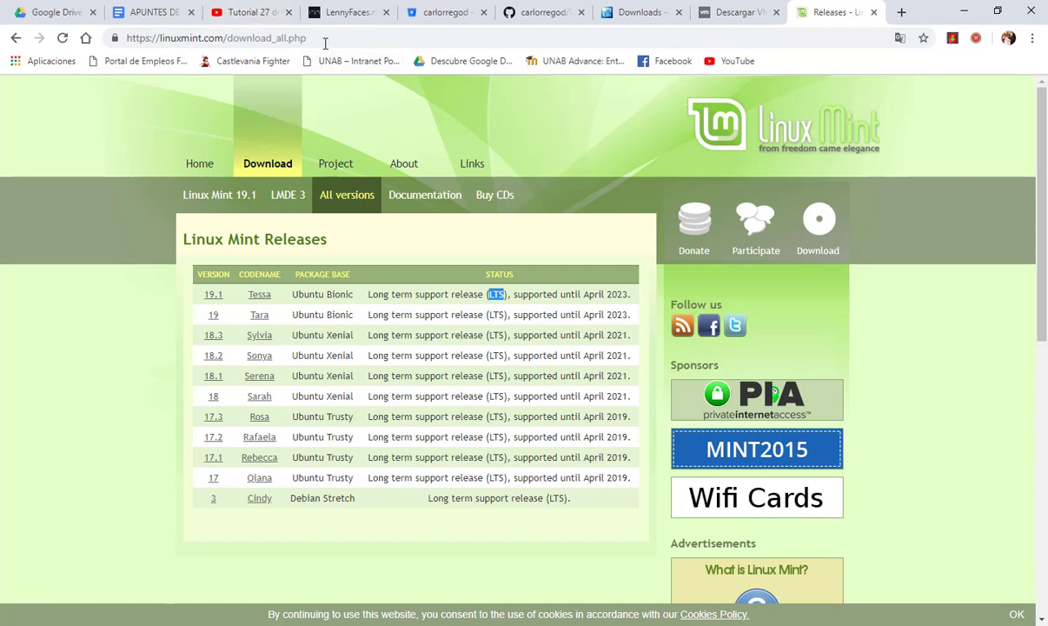
left_click(325, 43)
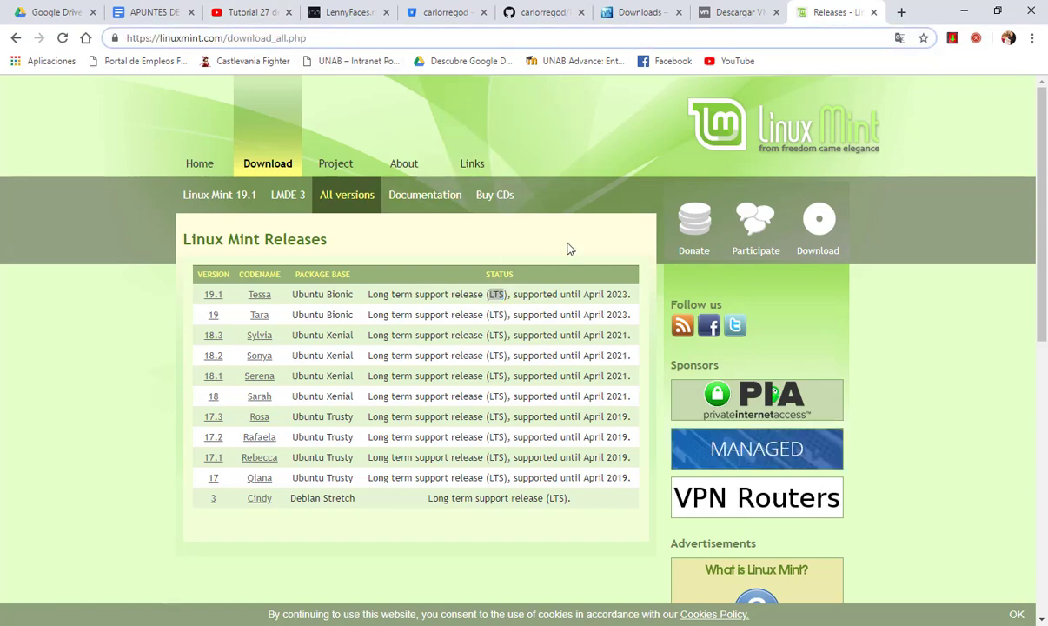
Open the Linux Mint 18 Sarah Xfce (64-bit) page and download from the LayerOnline mirror
left_click(259, 402)
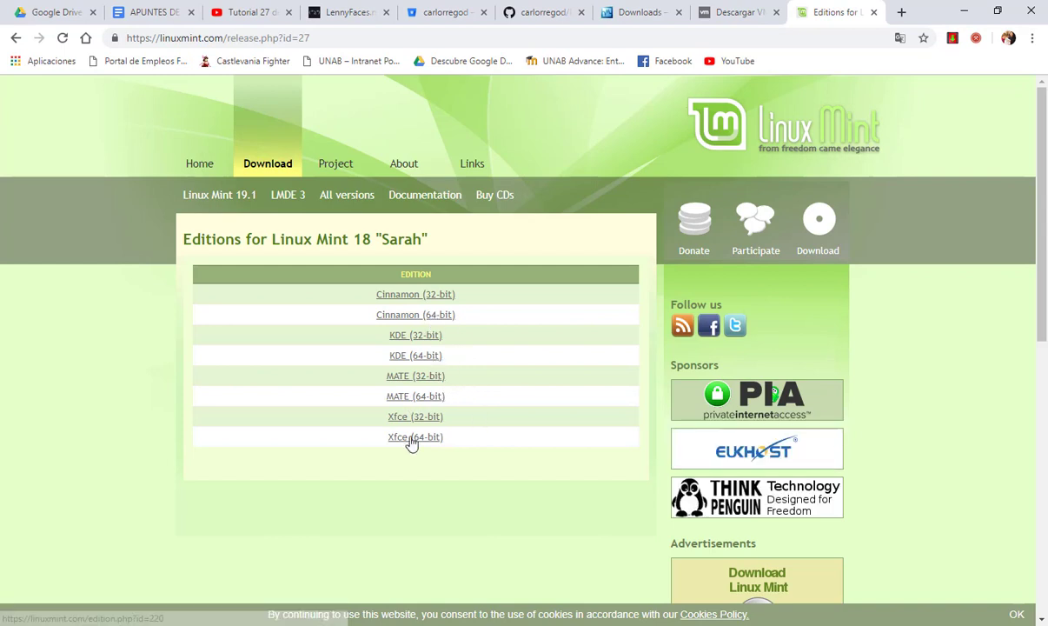
left_click_drag(449, 442, 363, 445)
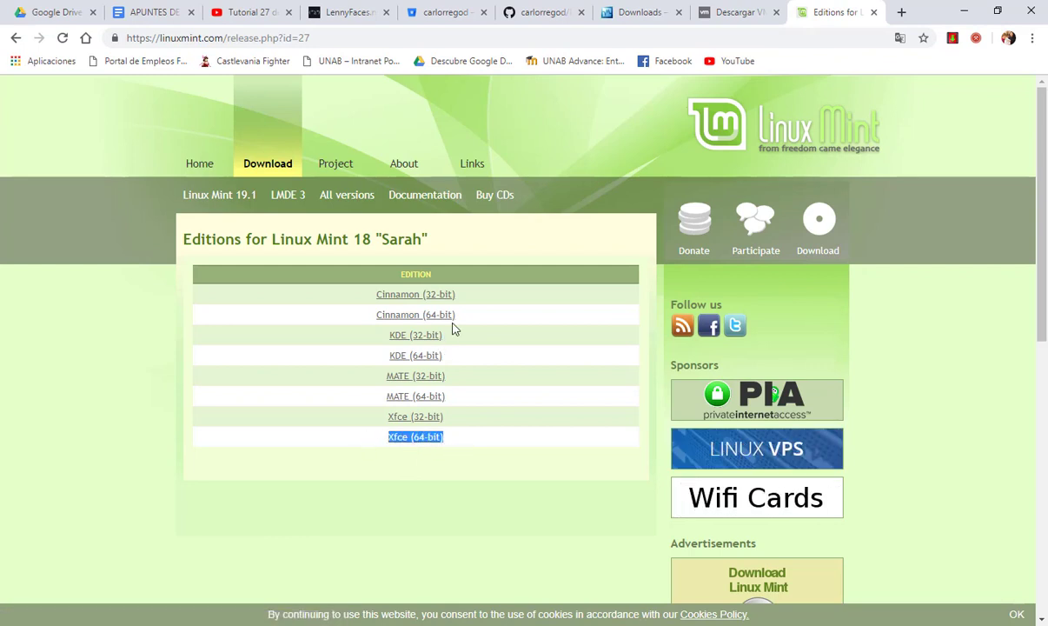
left_click_drag(480, 319, 374, 319)
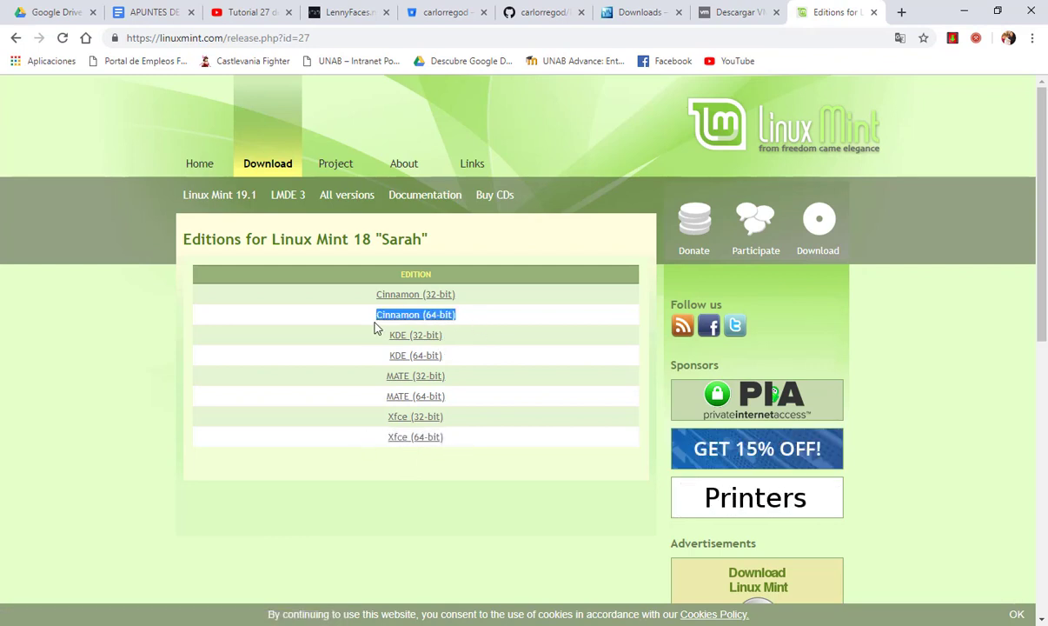
left_click(415, 443)
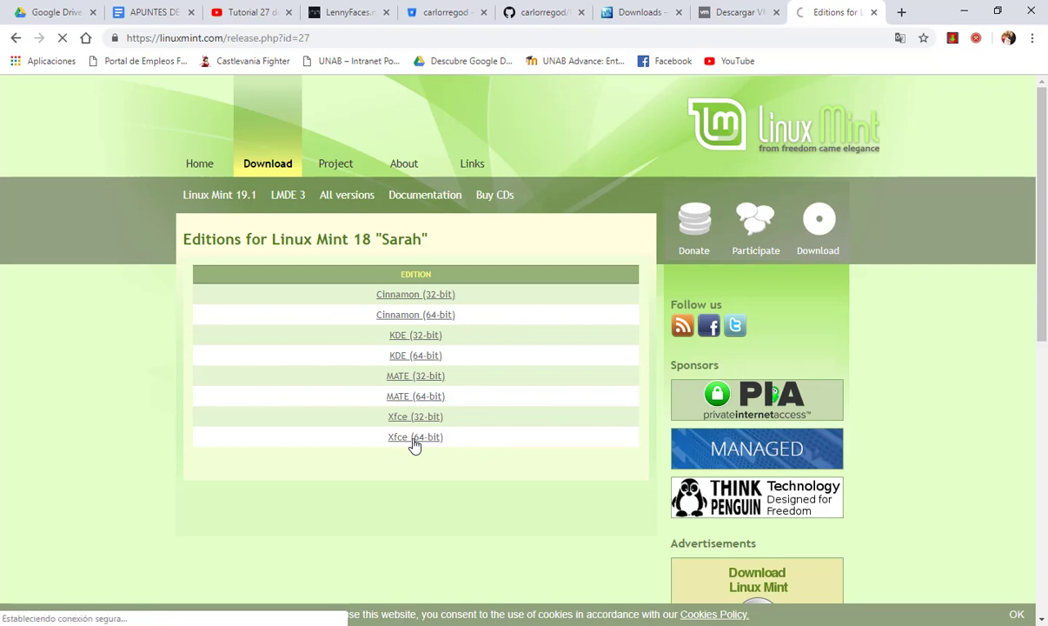
scroll(393, 402, "down", 4)
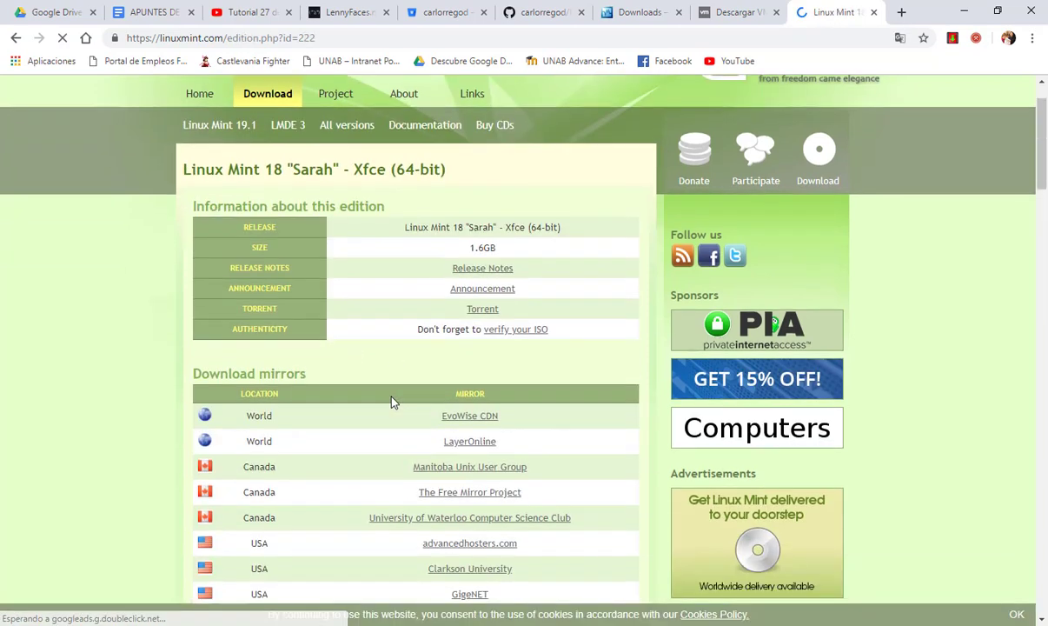
scroll(393, 402, "up", 4)
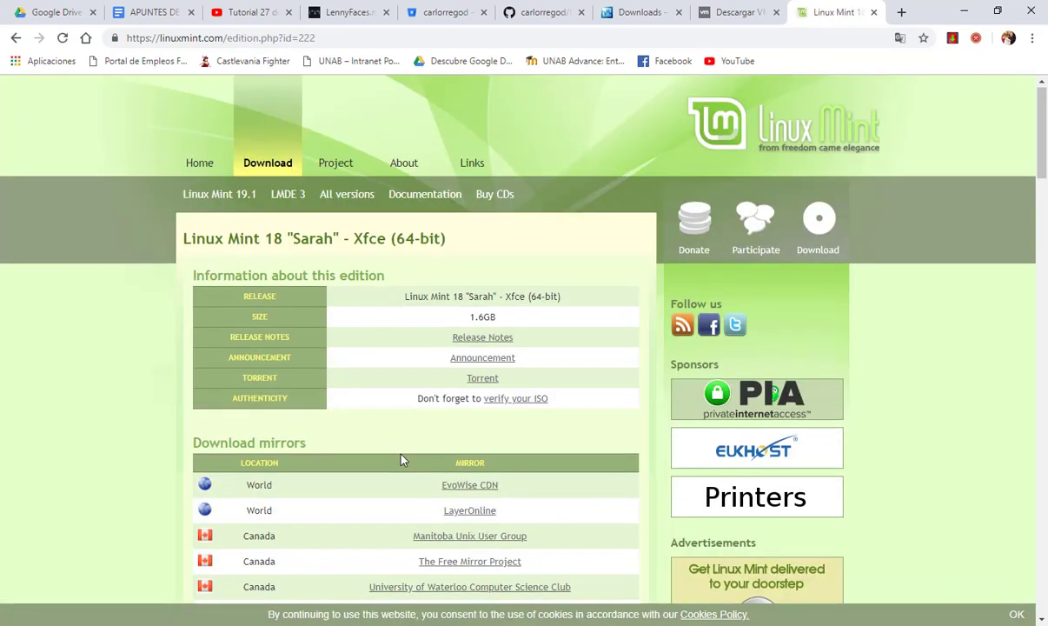
scroll(434, 418, "down", 1)
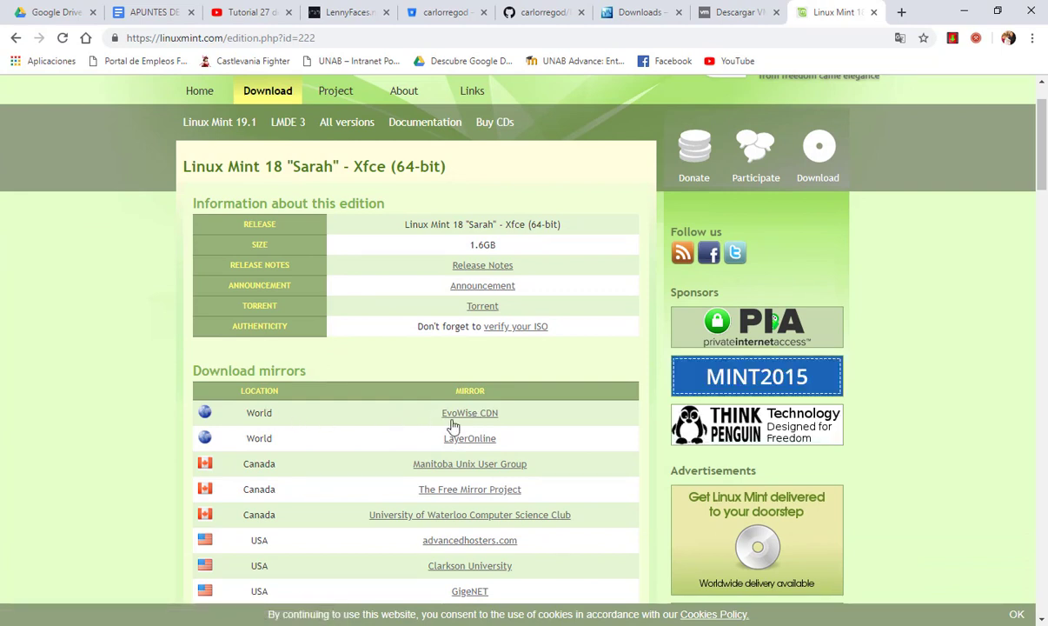
left_click(460, 441)
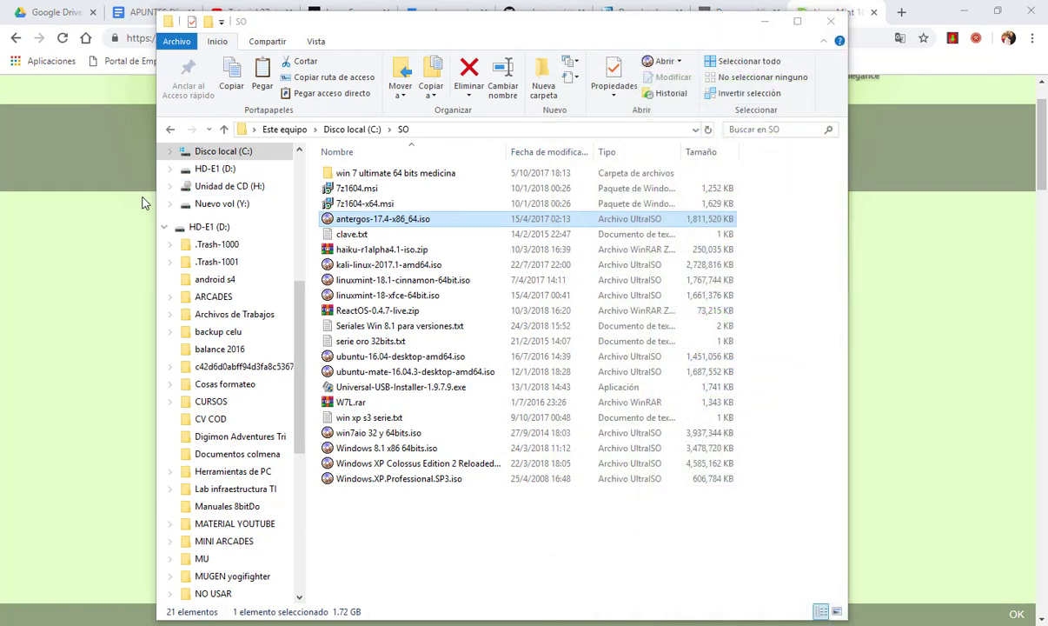
Select linuxmint-18-xfce-64bit.iso in C:\SO, then switch to the VirtualBox Manager
left_click(383, 295)
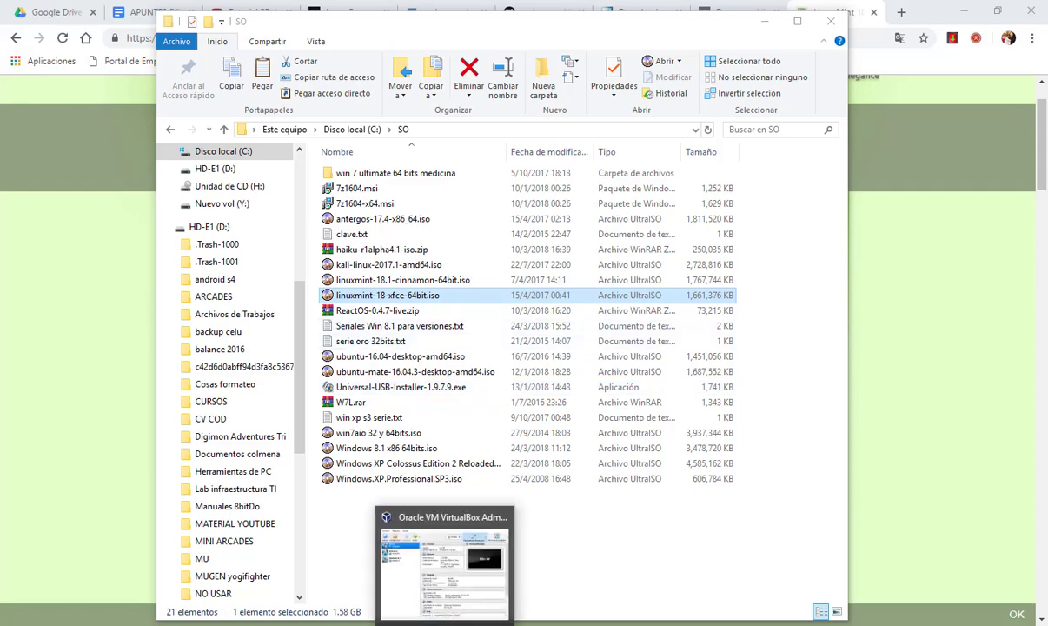
left_click(461, 534)
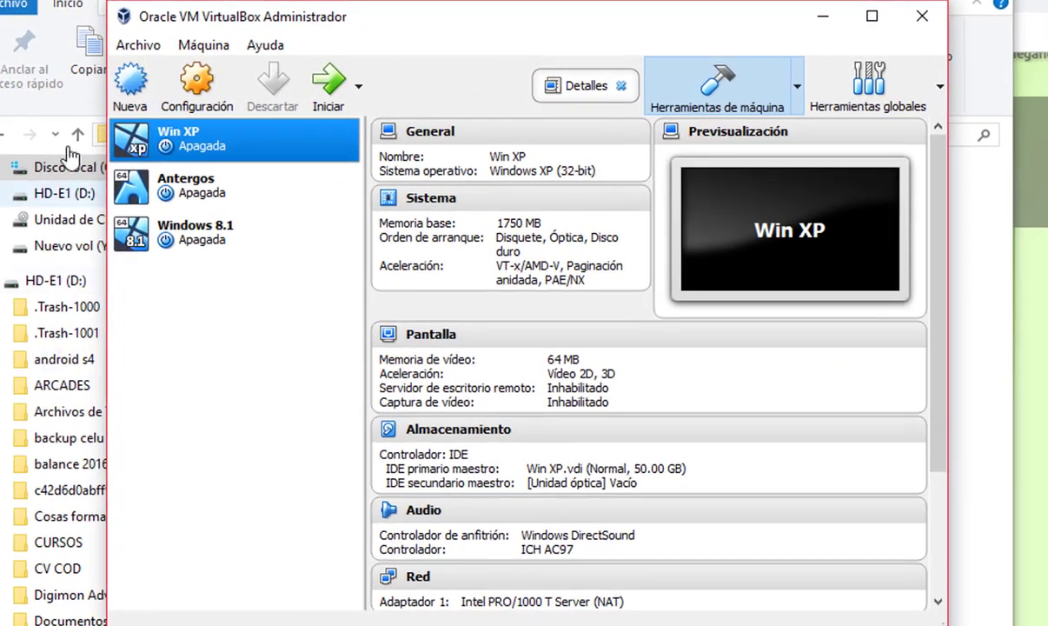
Start a new VM named 'Linux Mint', type Linux, version Ubuntu (64-bit)
left_click(132, 100)
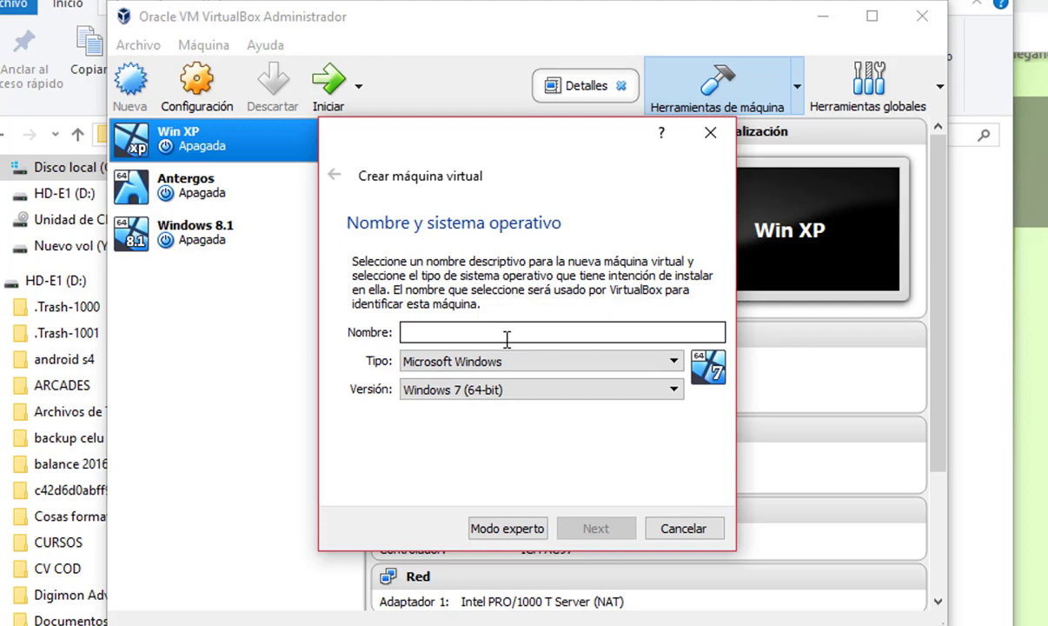
type("Linux ")
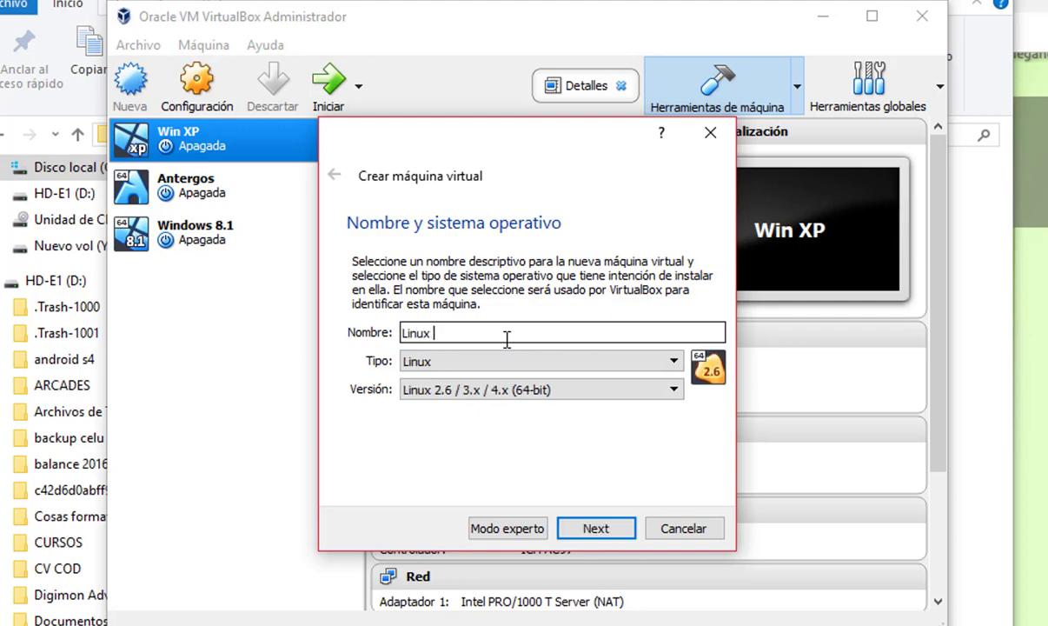
type("Mint")
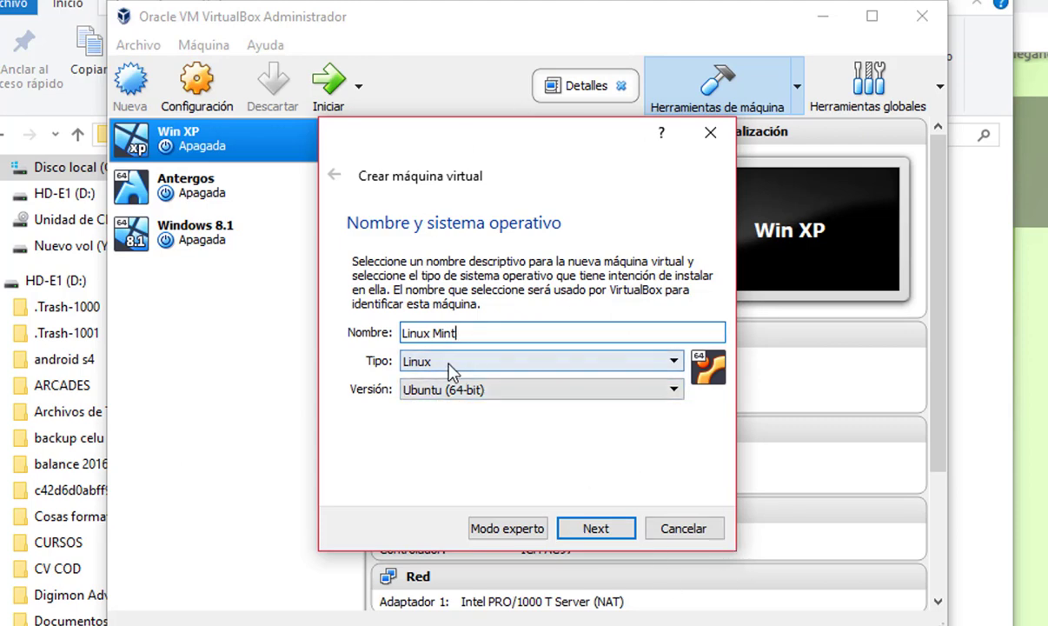
left_click(673, 363)
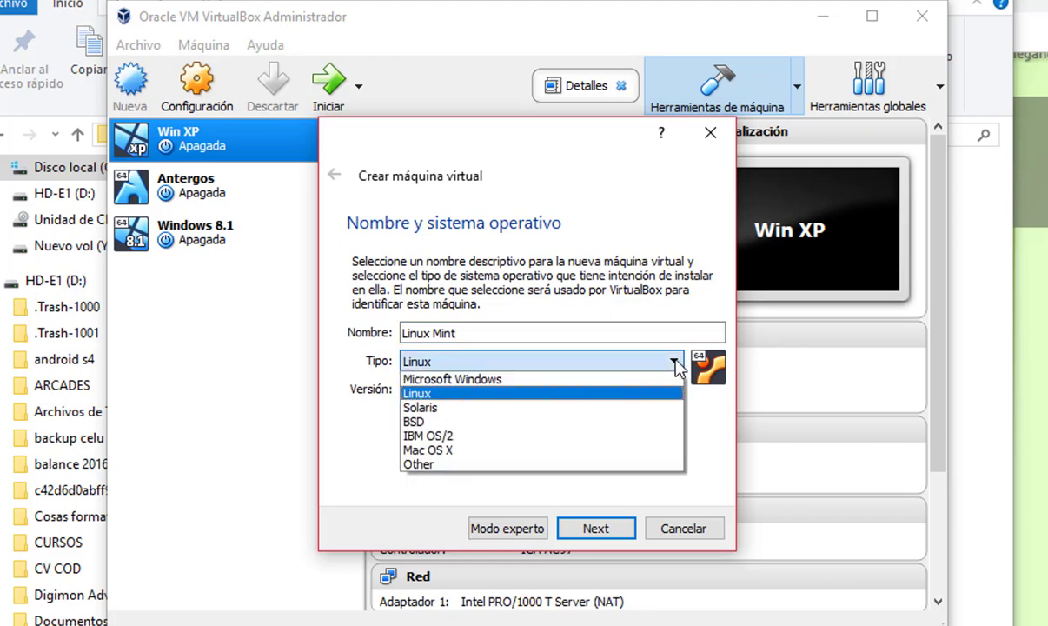
left_click(675, 363)
left_click(674, 390)
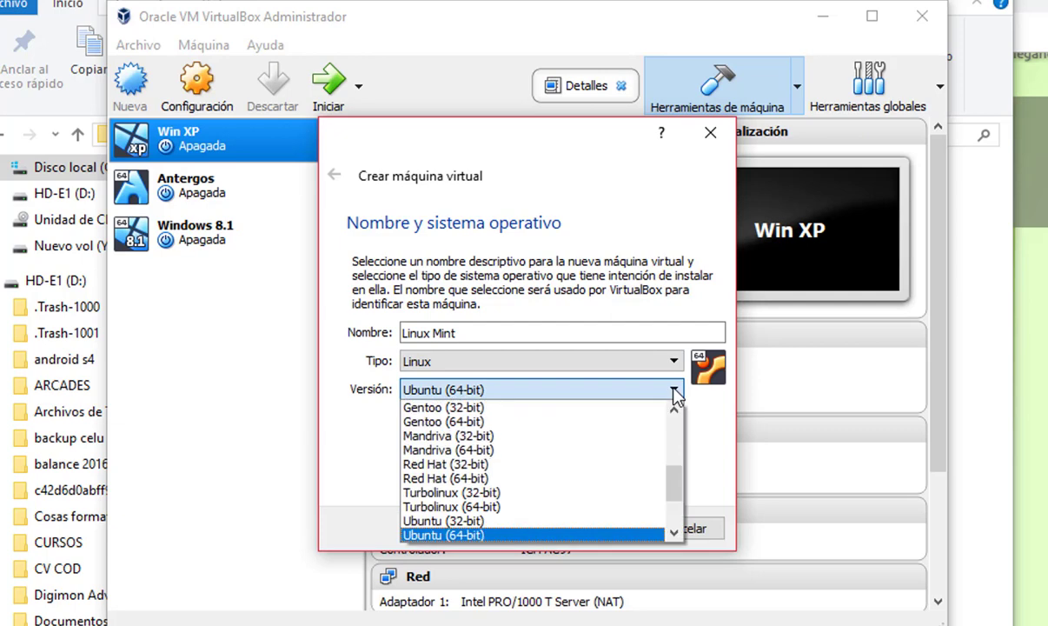
left_click(591, 391)
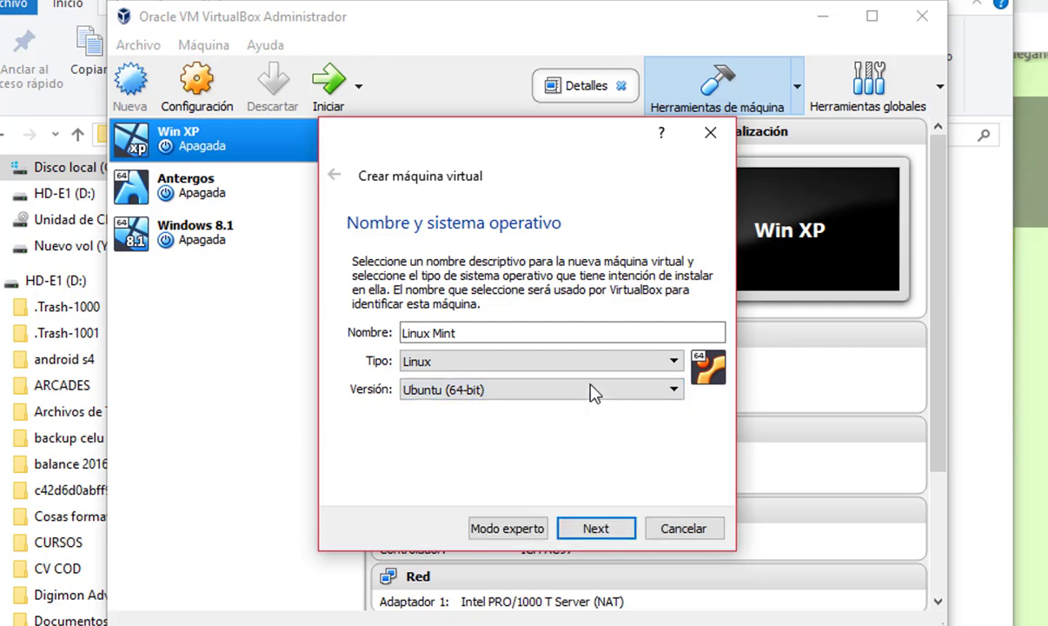
left_click(596, 529)
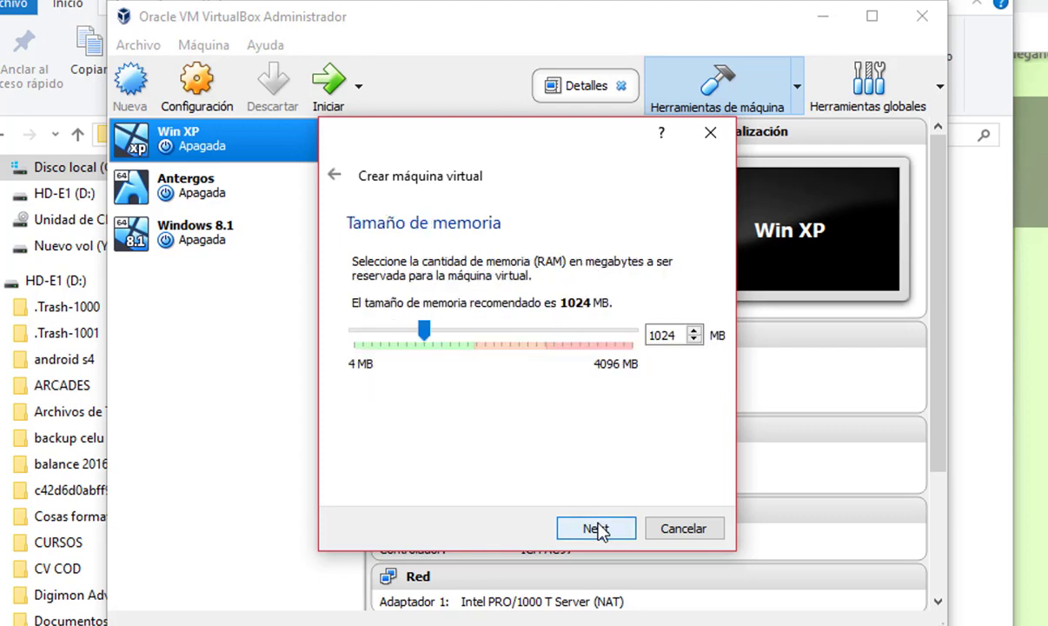
Set the Linux Mint machine's memory to 2048 MB
double_click(659, 335)
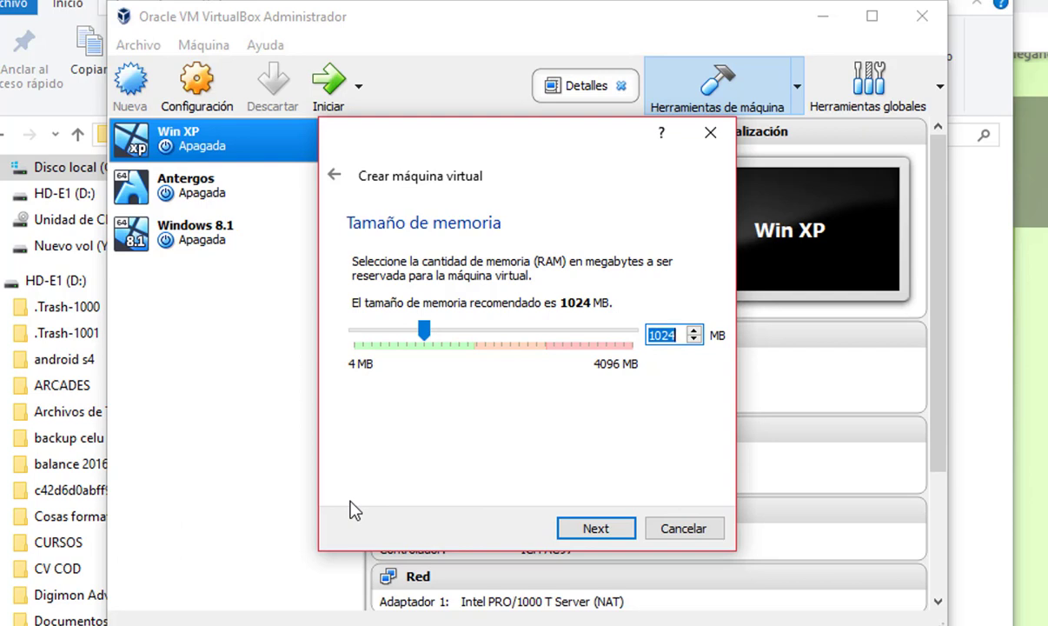
type("2048")
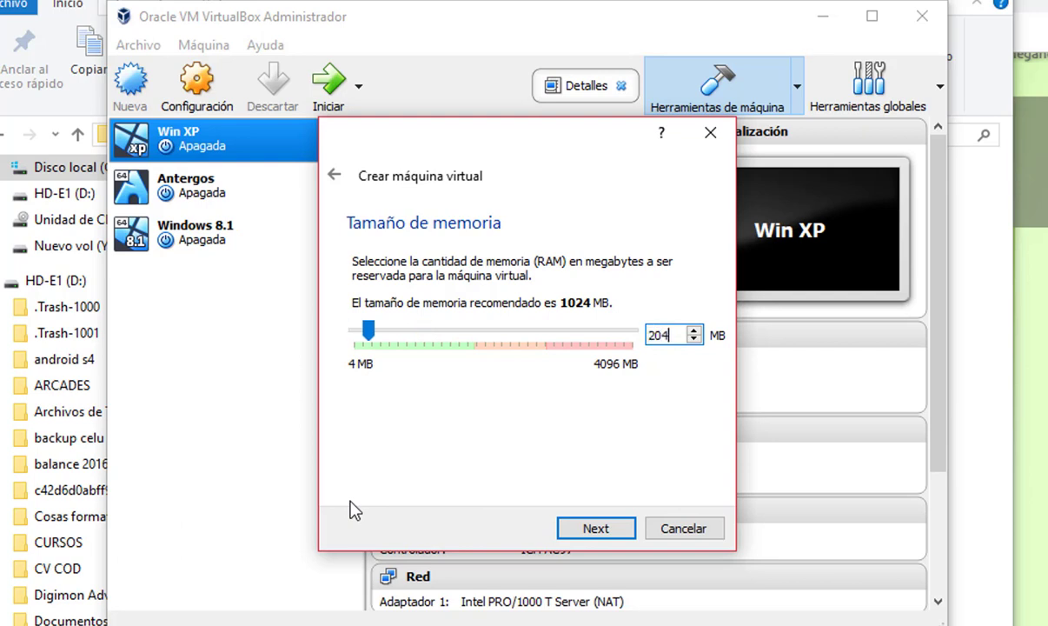
left_click(606, 530)
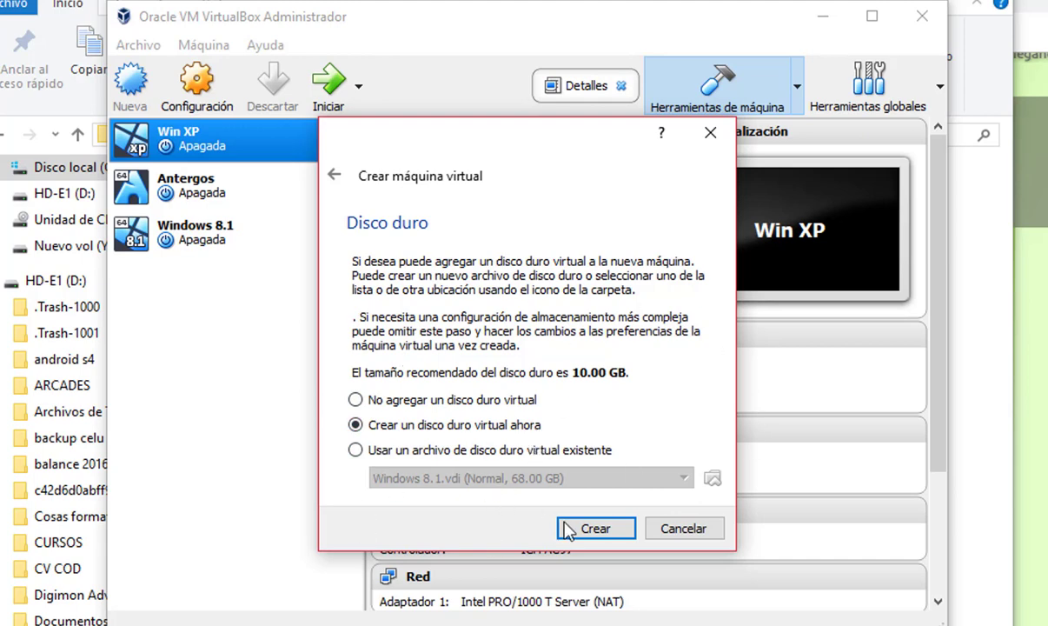
Create a 100 GB dynamically allocated VDI disk, finishing the Linux Mint machine
left_click(595, 529)
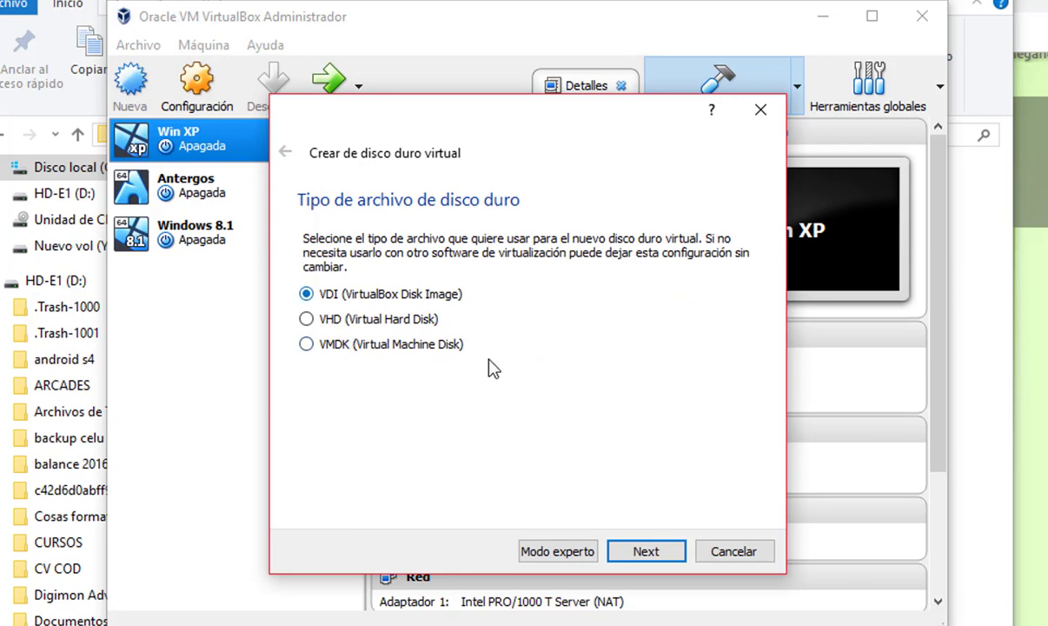
left_click(653, 551)
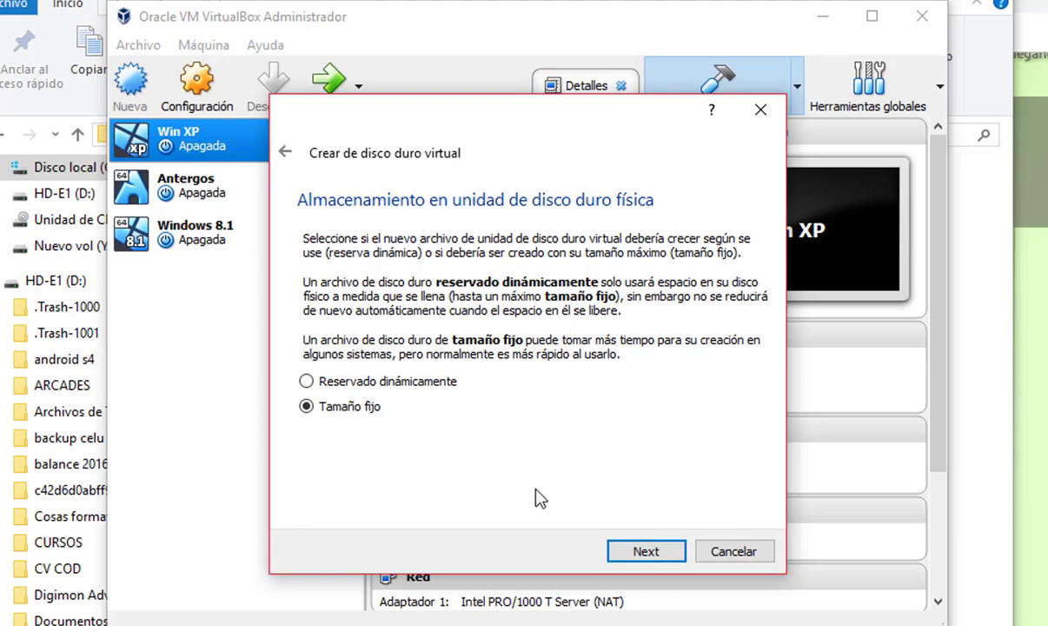
left_click(305, 381)
left_click(643, 551)
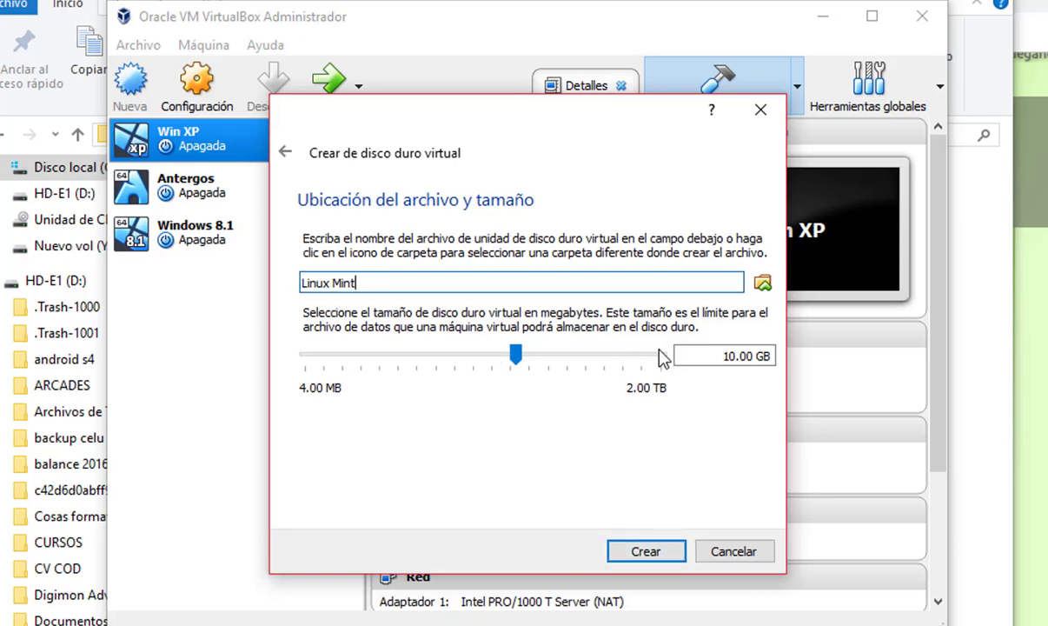
double_click(728, 356)
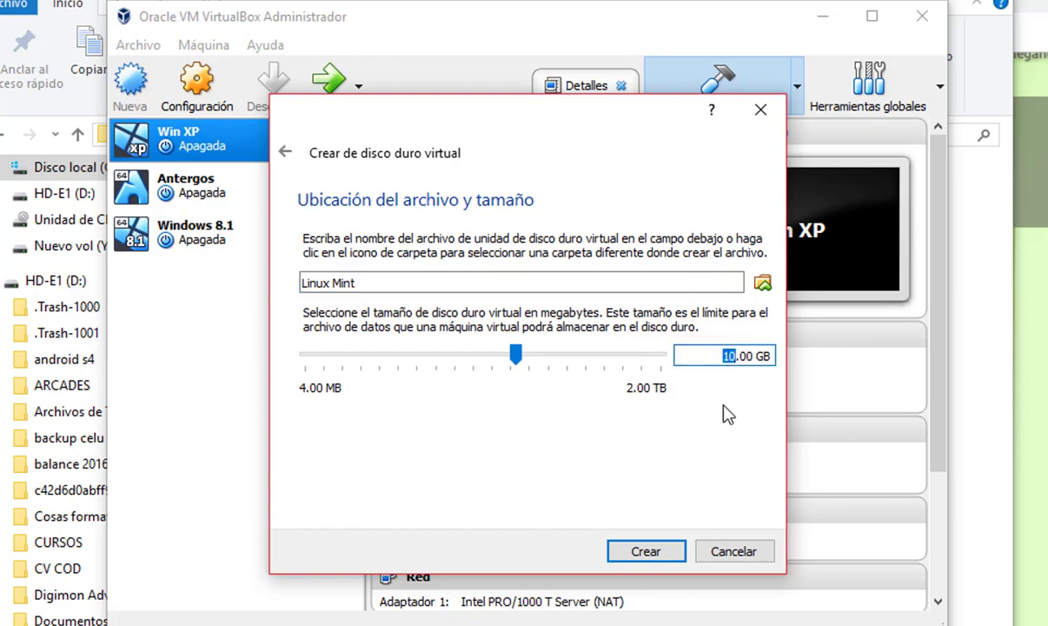
type("100")
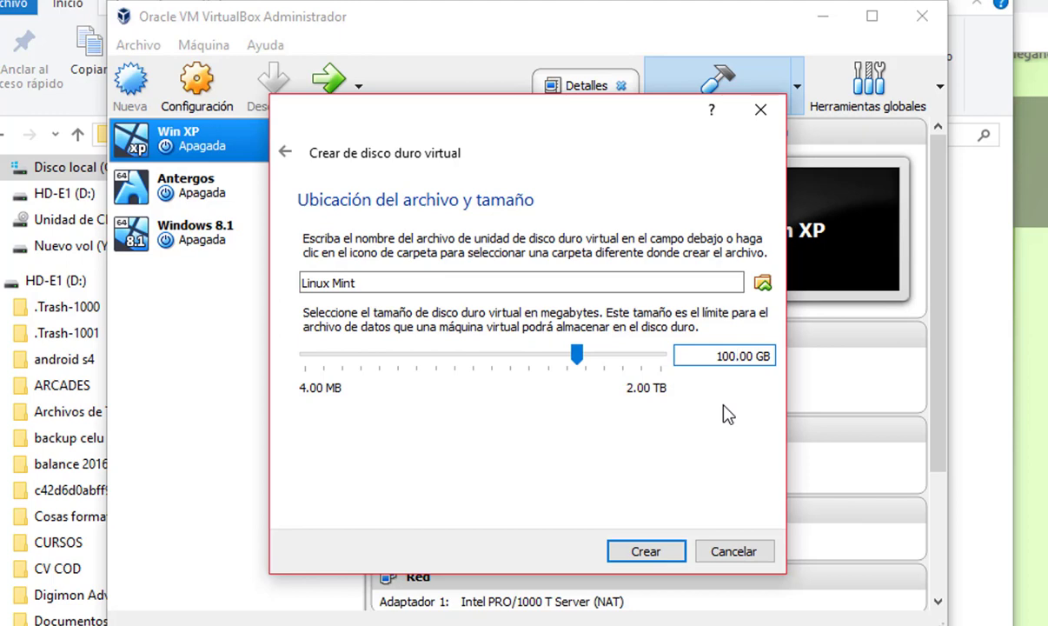
left_click(664, 551)
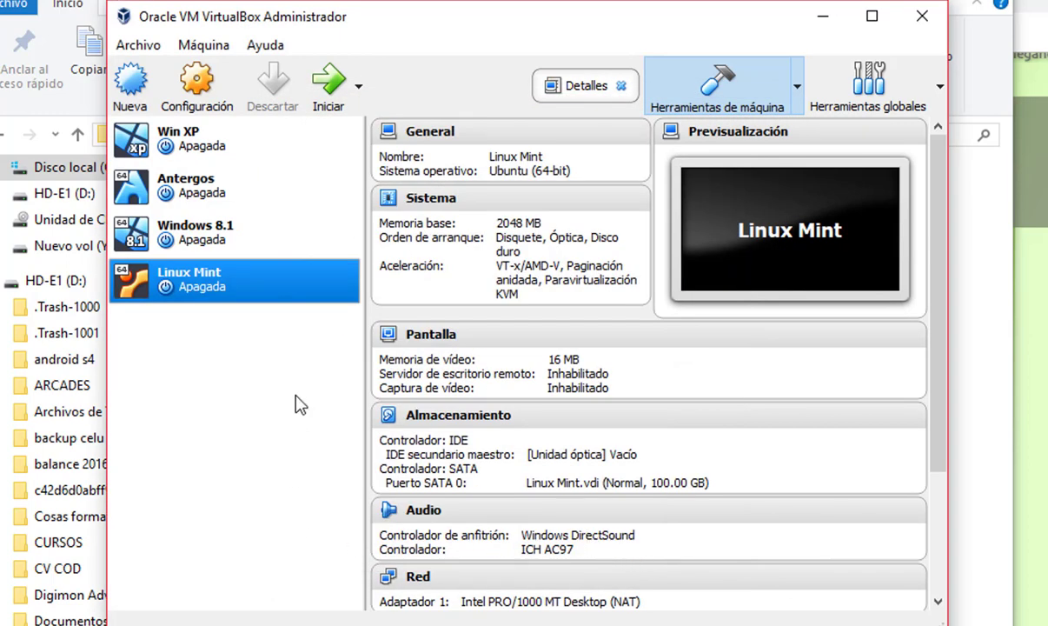
Open Linux Mint's settings, review the General tabs (clipboard, description, encryption), then go to System
right_click(223, 287)
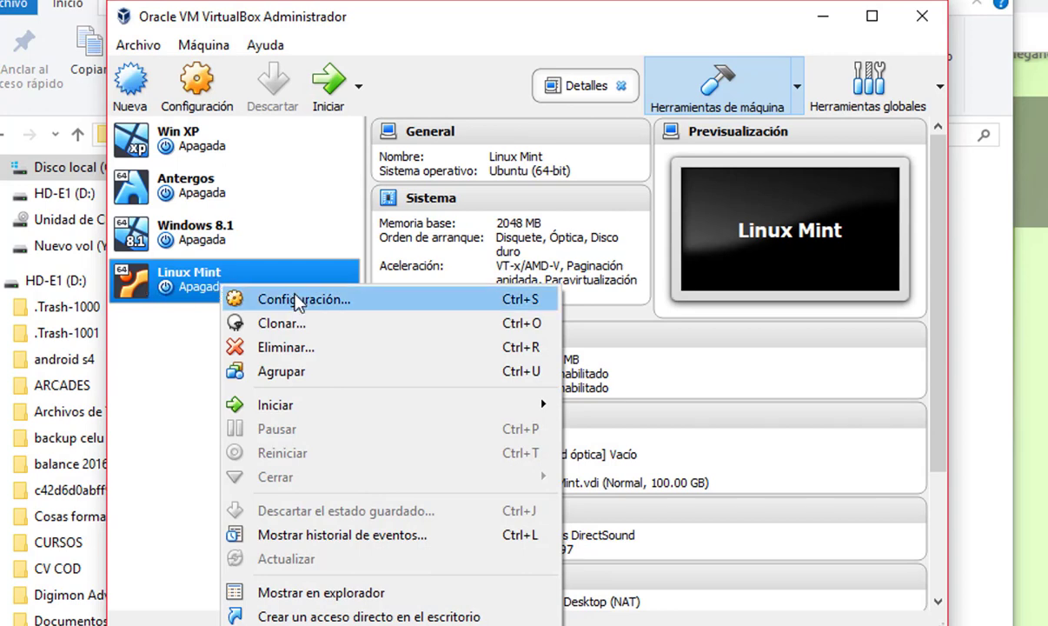
key("Escape")
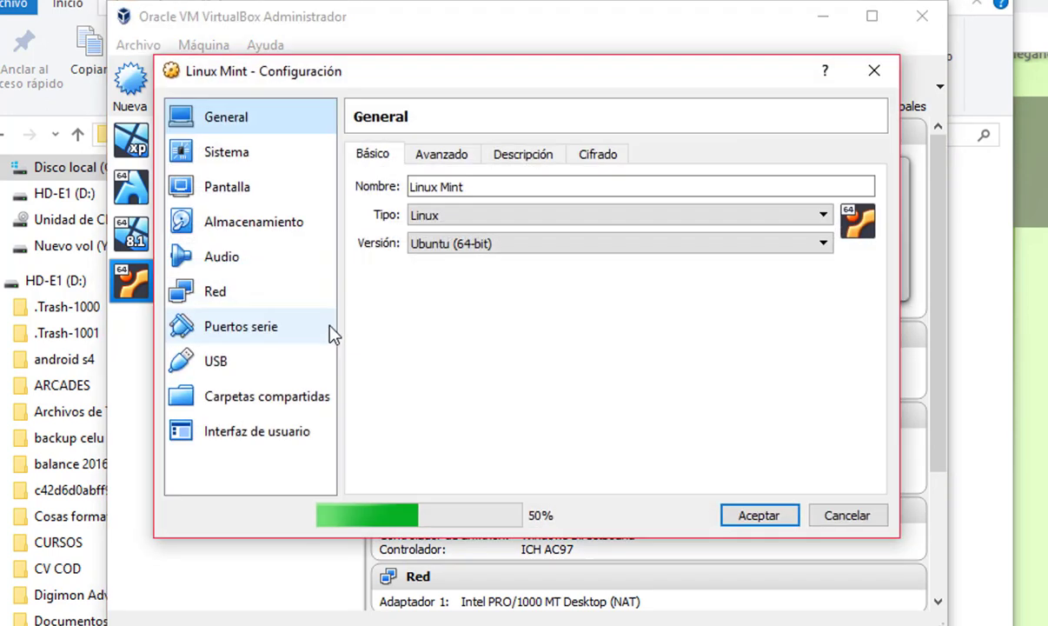
left_click(439, 154)
left_click(531, 156)
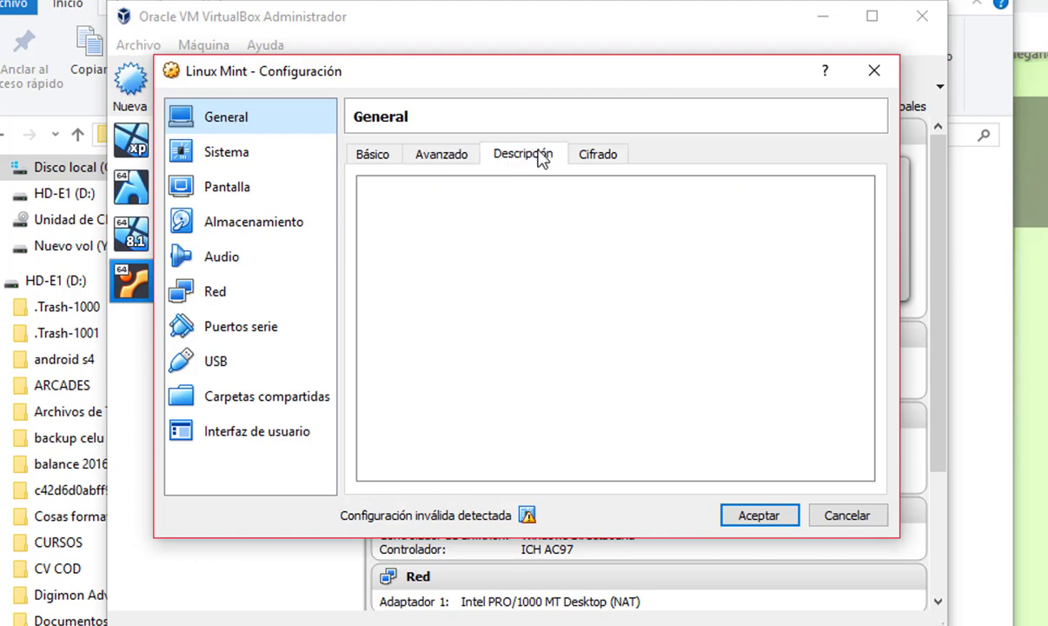
left_click(573, 154)
left_click(511, 155)
left_click(463, 154)
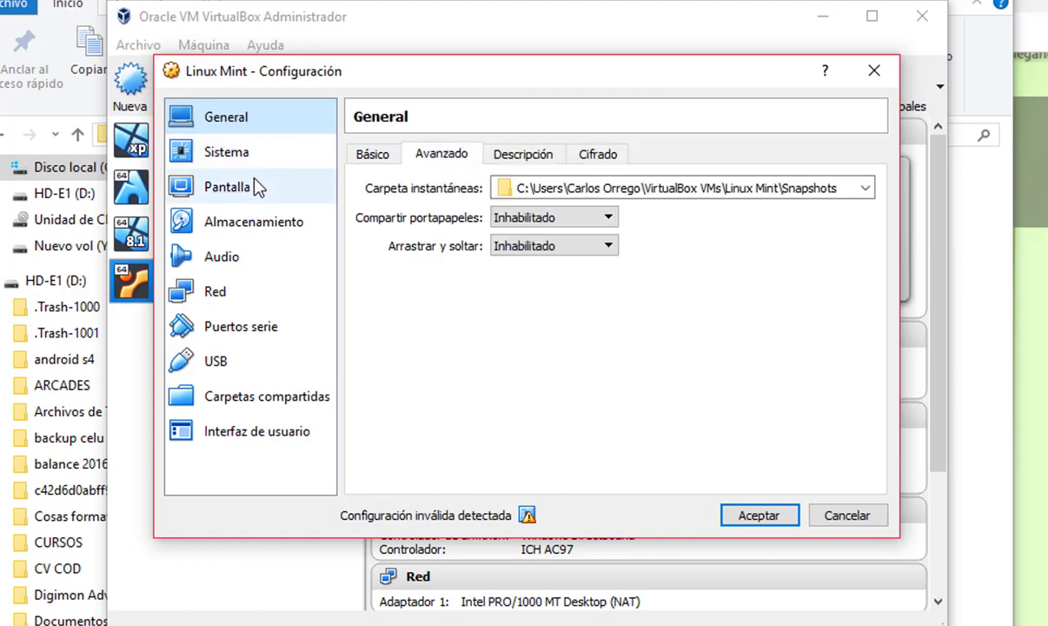
left_click(224, 154)
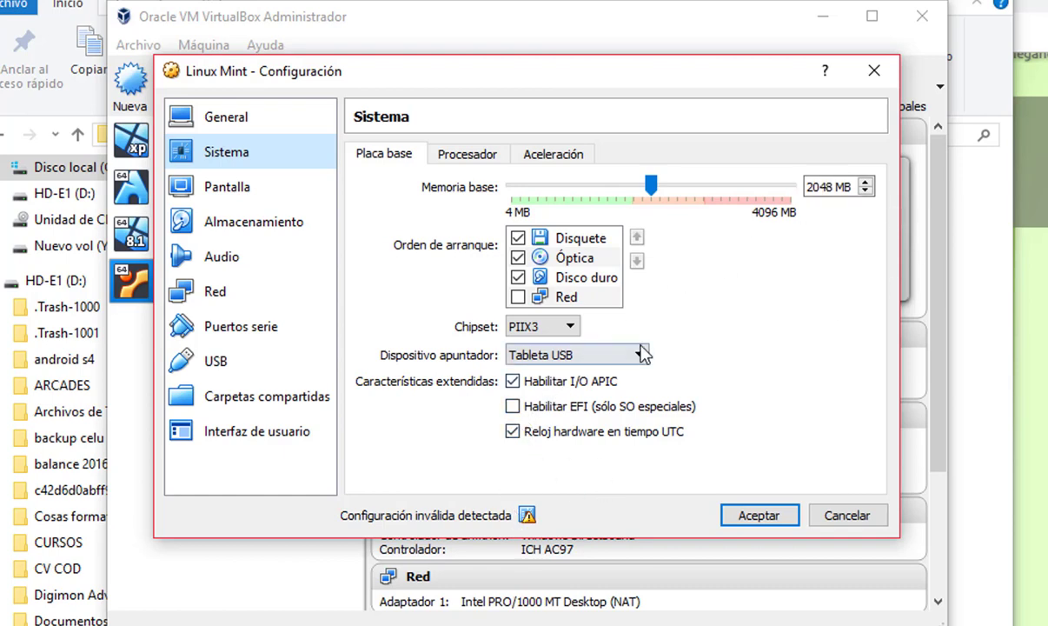
Adjust a motherboard boot option, then give the processor 2 CPUs with PAE/NX enabled
left_click(513, 411)
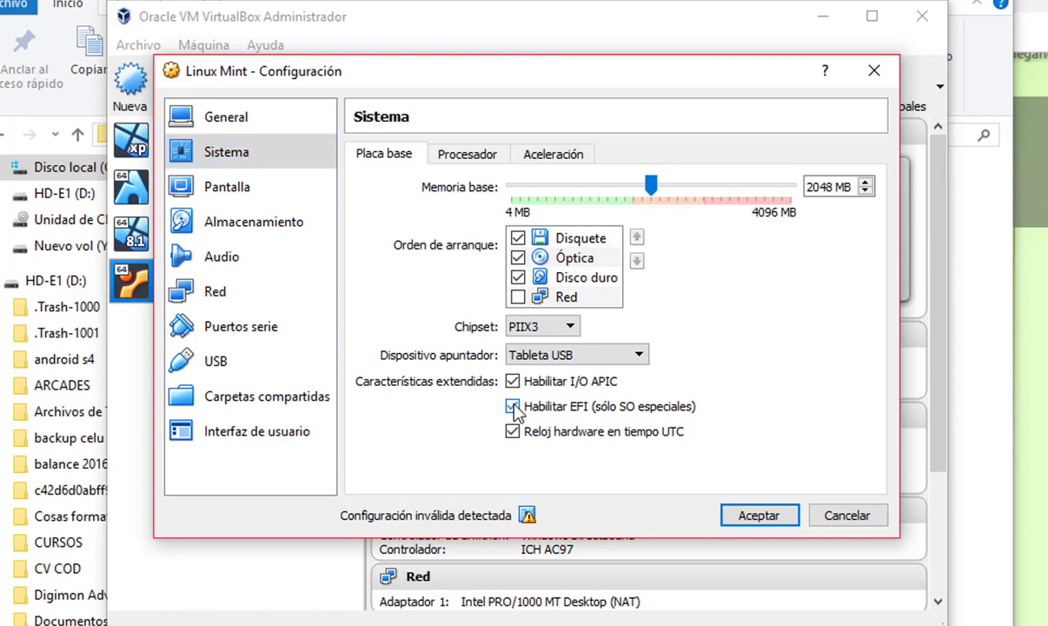
left_click(464, 149)
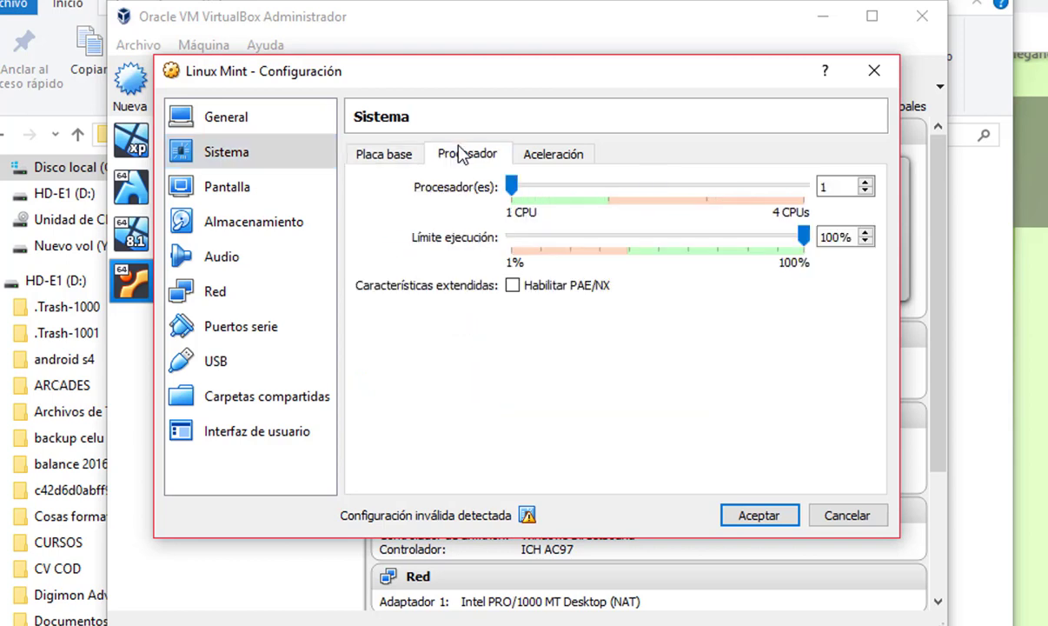
left_click(865, 183)
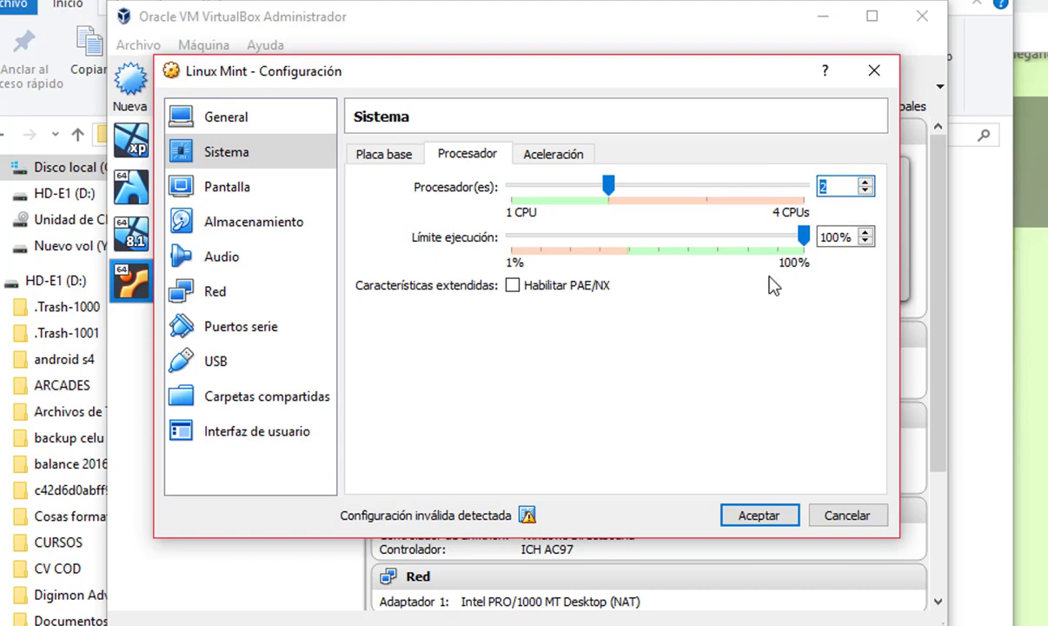
left_click(512, 285)
mouse_move(527, 515)
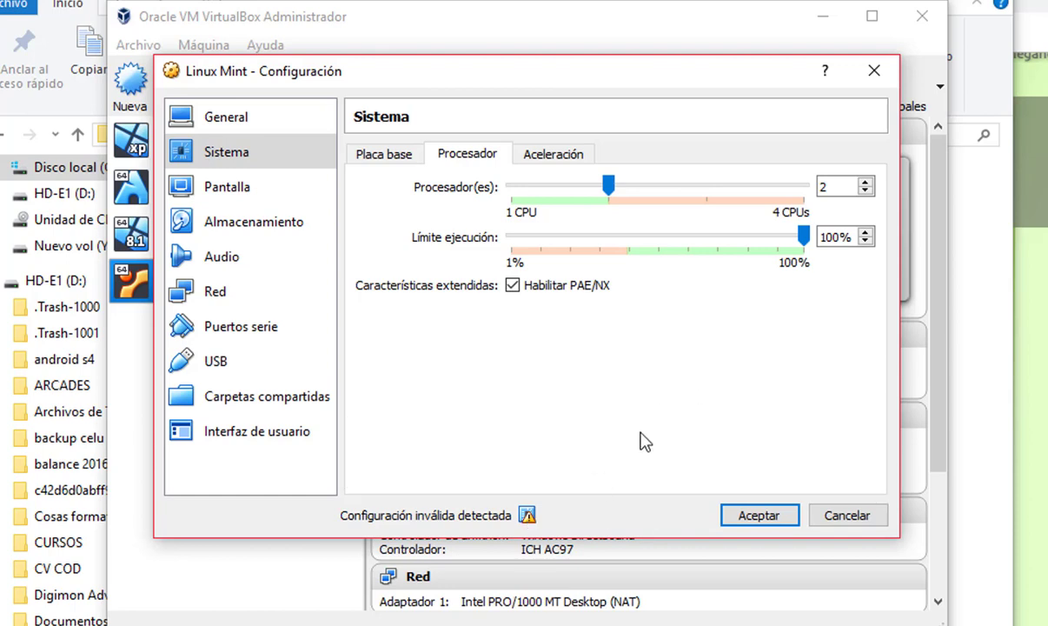
Reduce the machine's base memory to 1500 MB on the Motherboard page
left_click(380, 150)
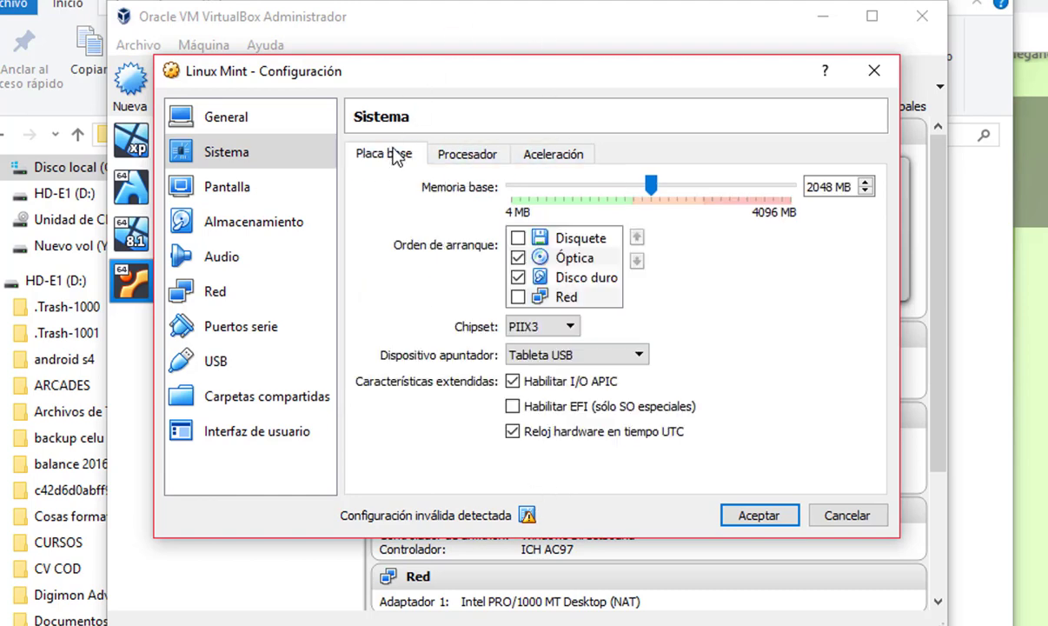
left_click(843, 187)
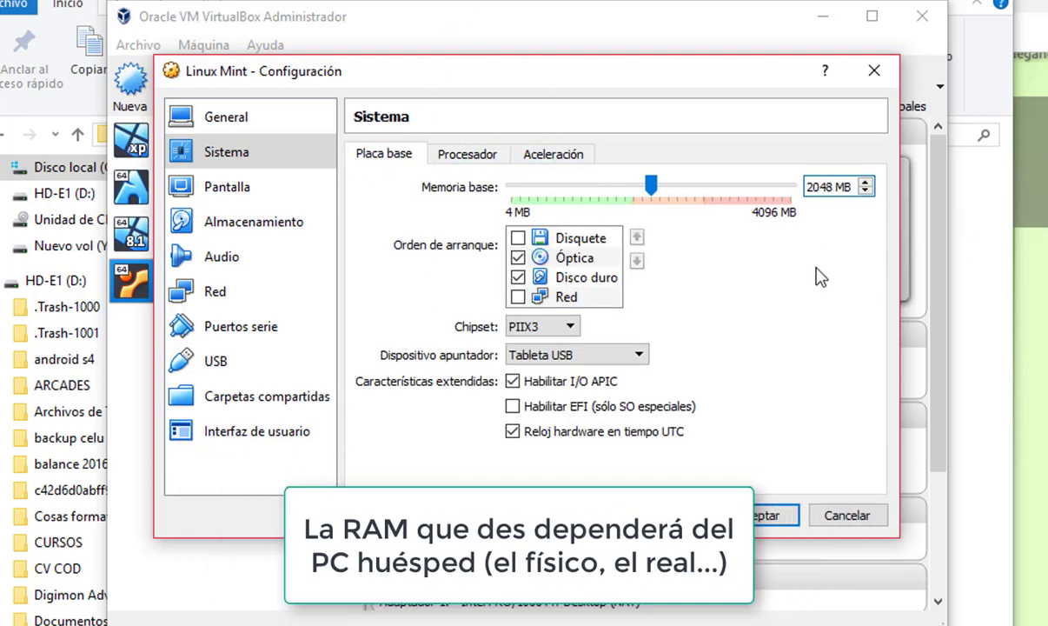
key("BackSpace")
key("BackSpace")
key("BackSpace")
key("BackSpace")
type("1500")
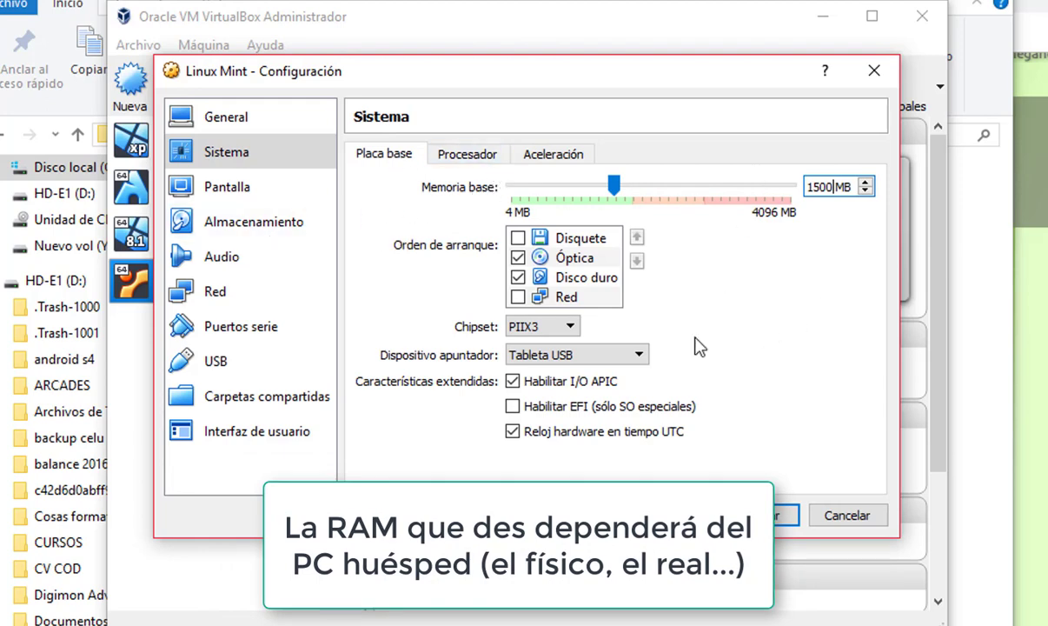
left_click(255, 196)
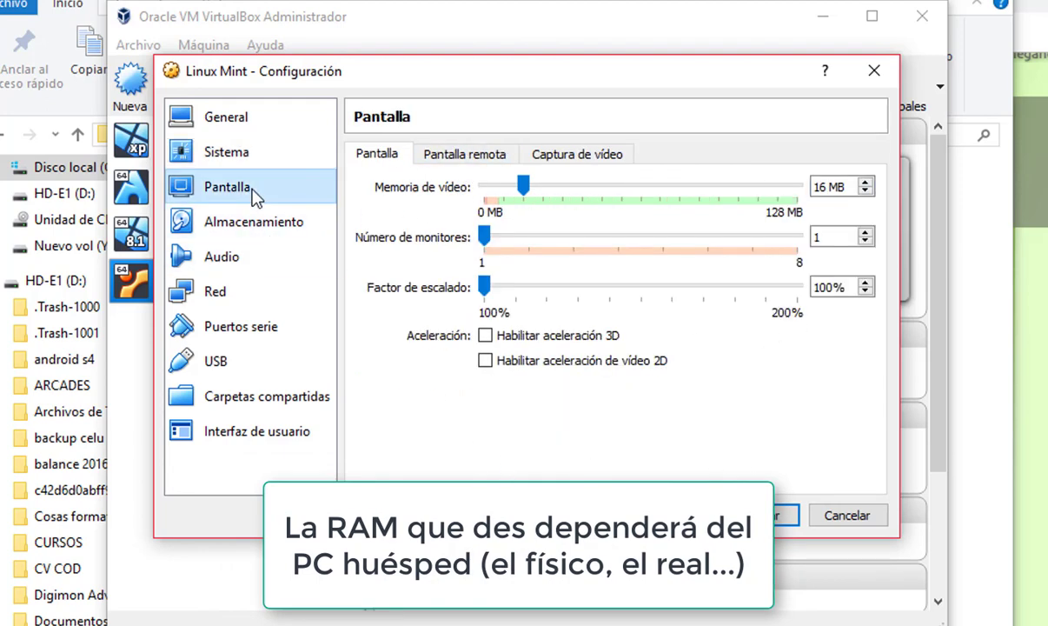
Set video memory to 64 MB and enable 3D acceleration, leaving 2D acceleration off
double_click(822, 195)
type("64")
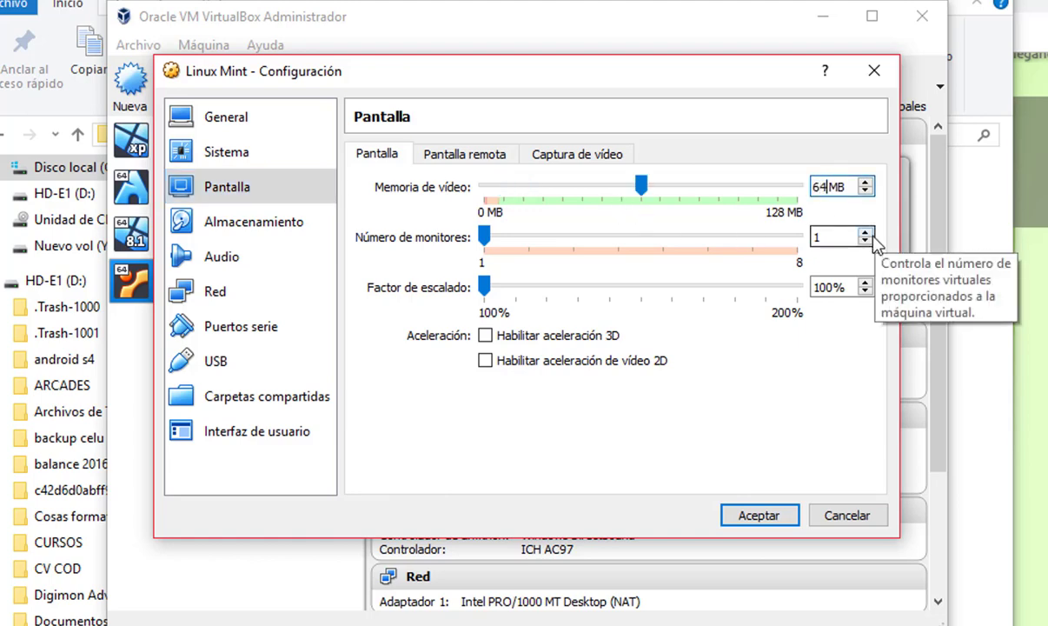
left_click(485, 337)
left_click(485, 360)
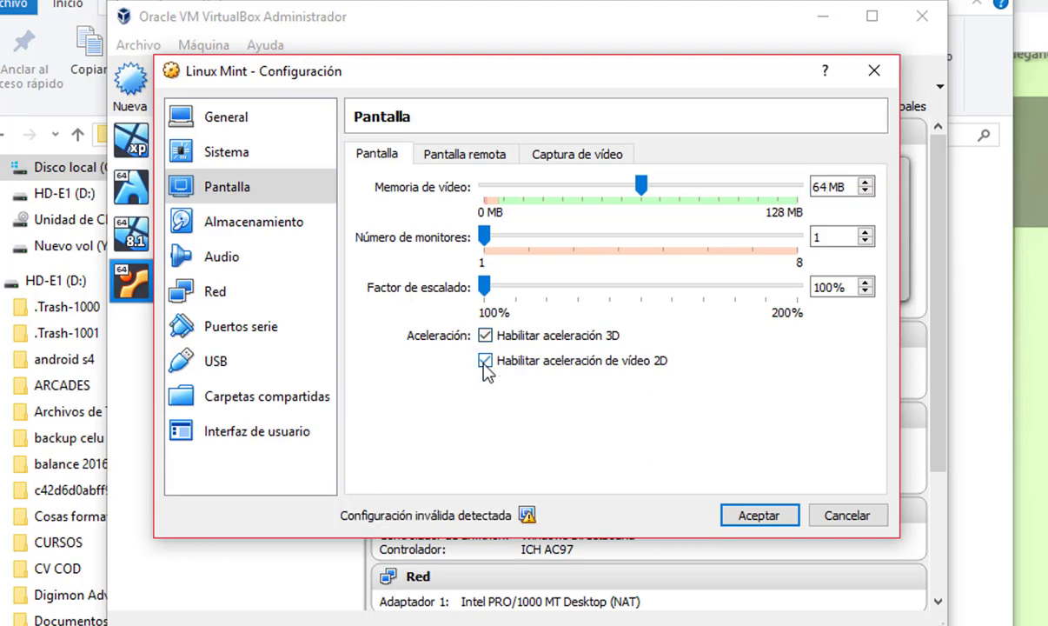
left_click(486, 364)
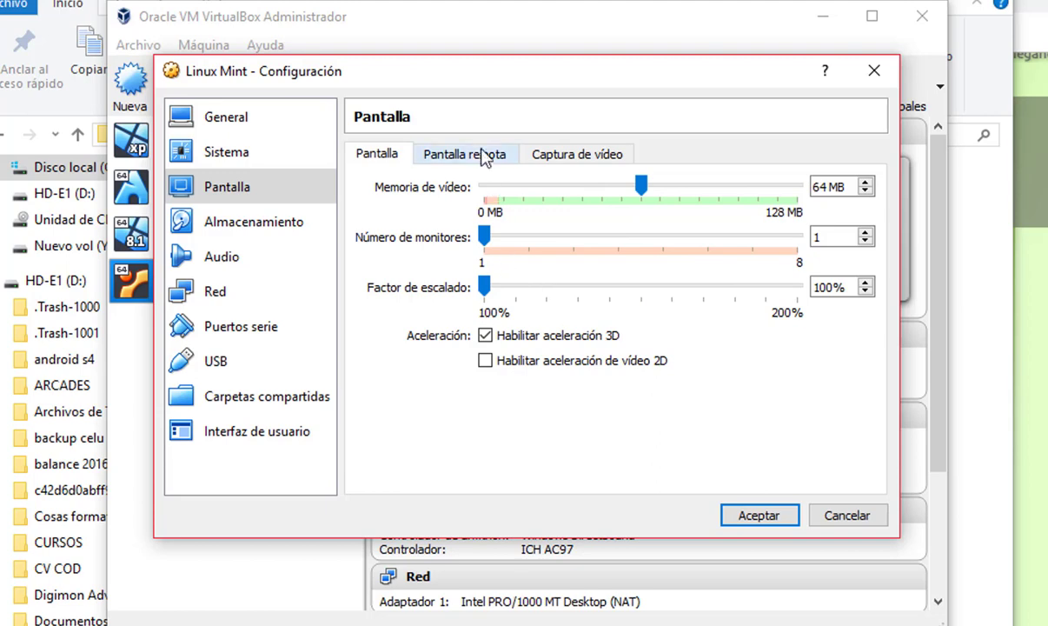
left_click(451, 143)
left_click(535, 162)
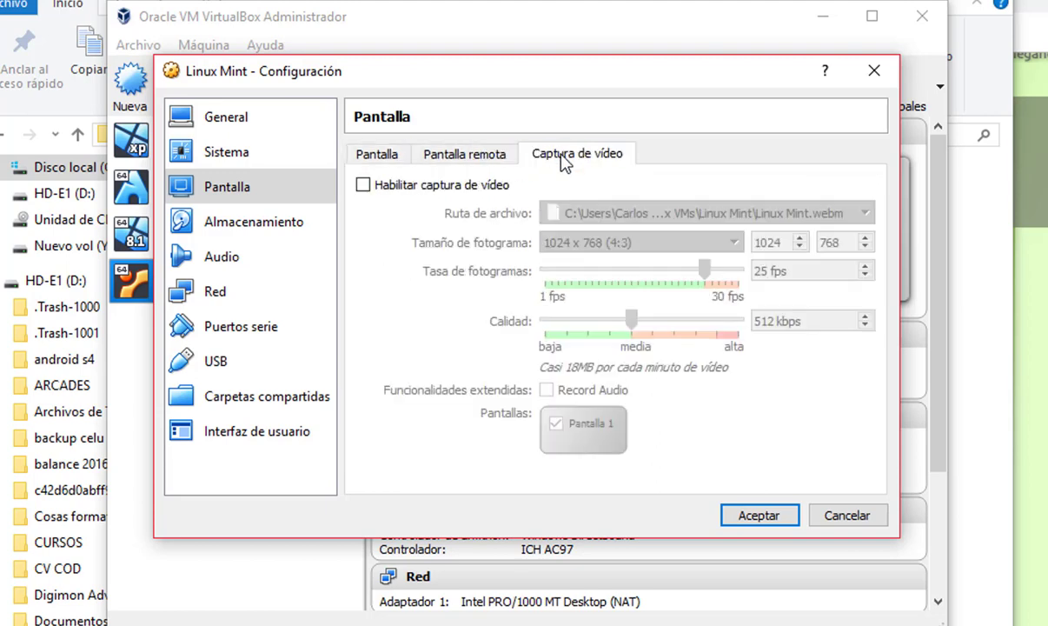
left_click(379, 151)
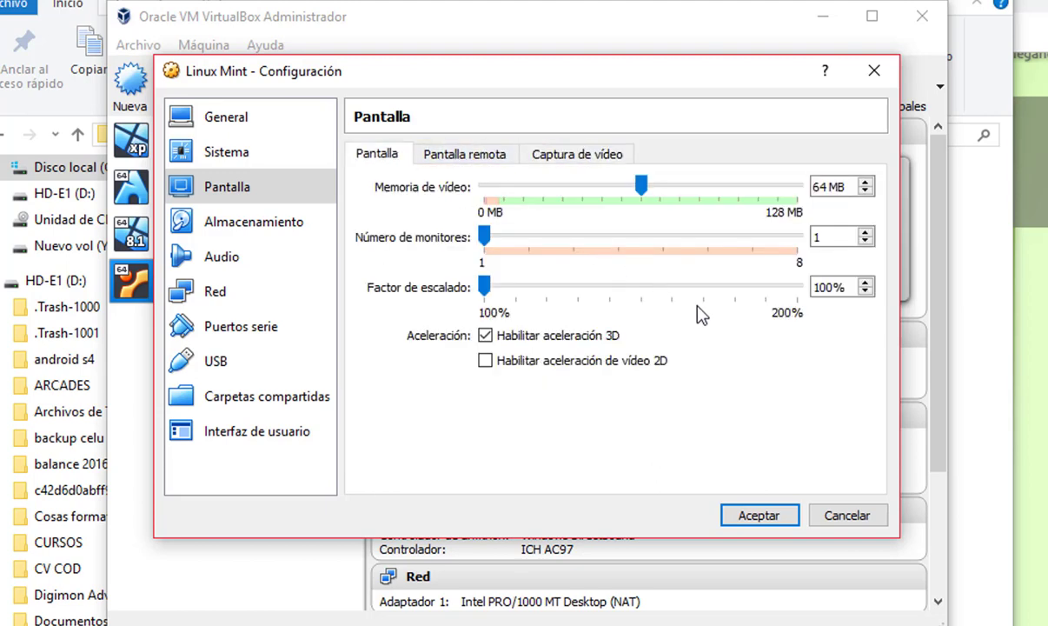
Load linuxmint-18-xfce-64bit.iso into the empty optical drive in Storage settings
left_click(244, 231)
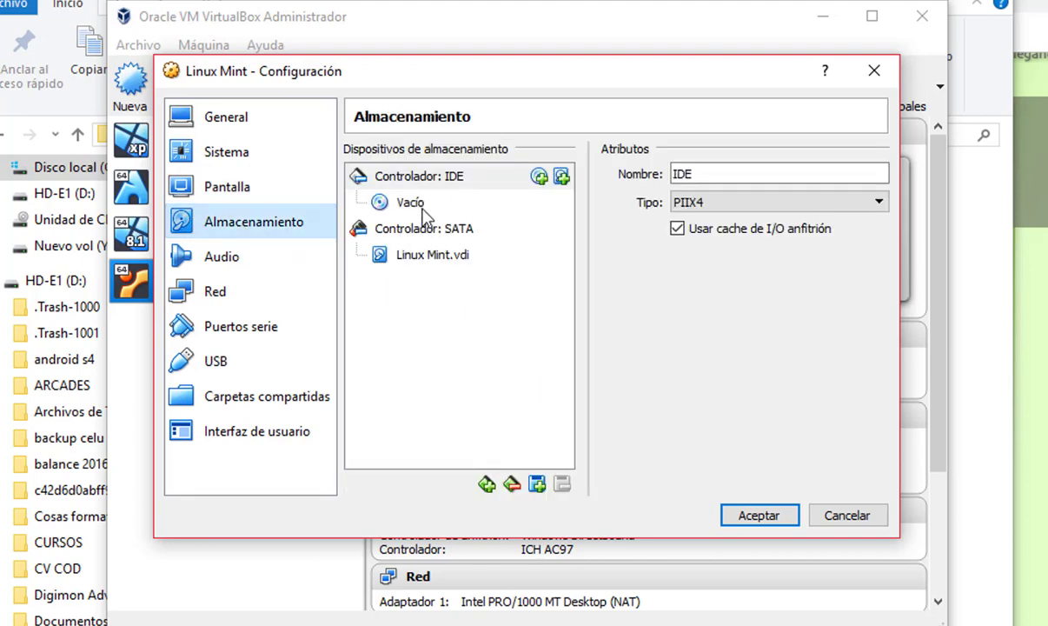
left_click(411, 205)
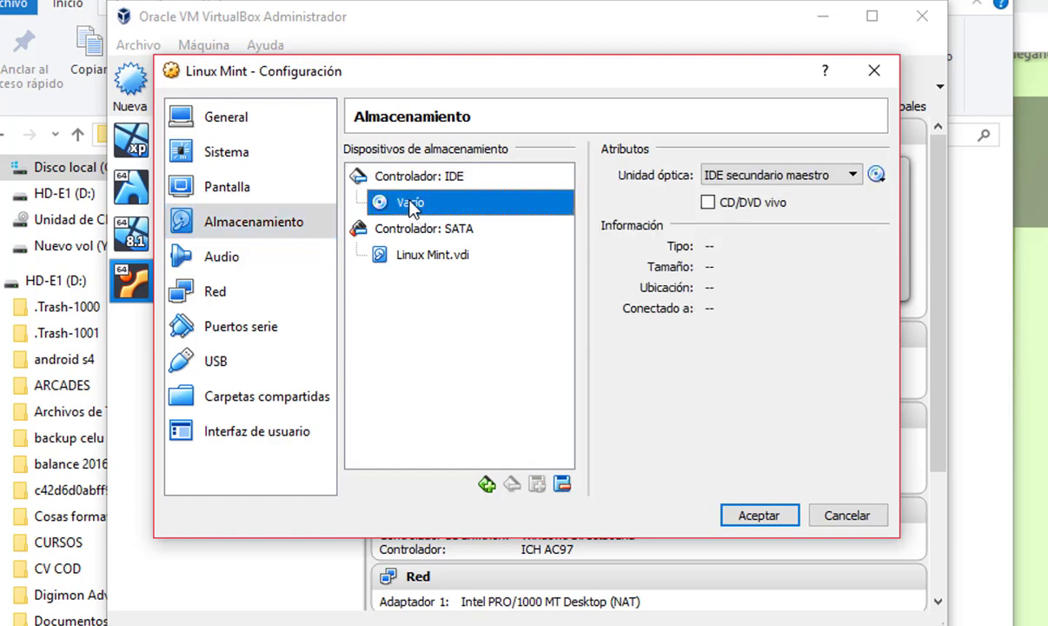
left_click(874, 177)
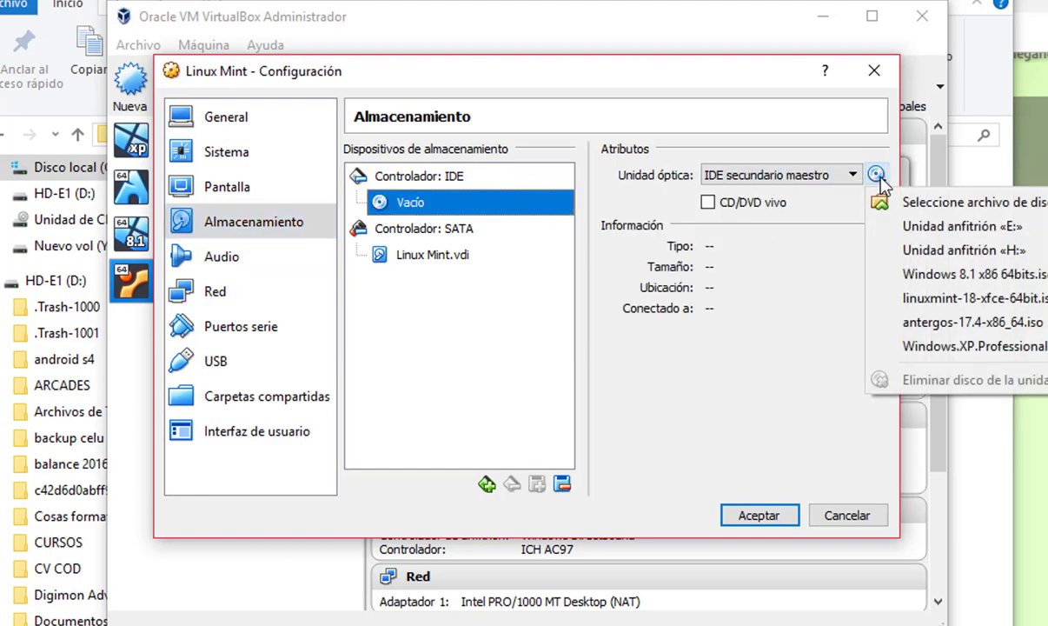
left_click(917, 203)
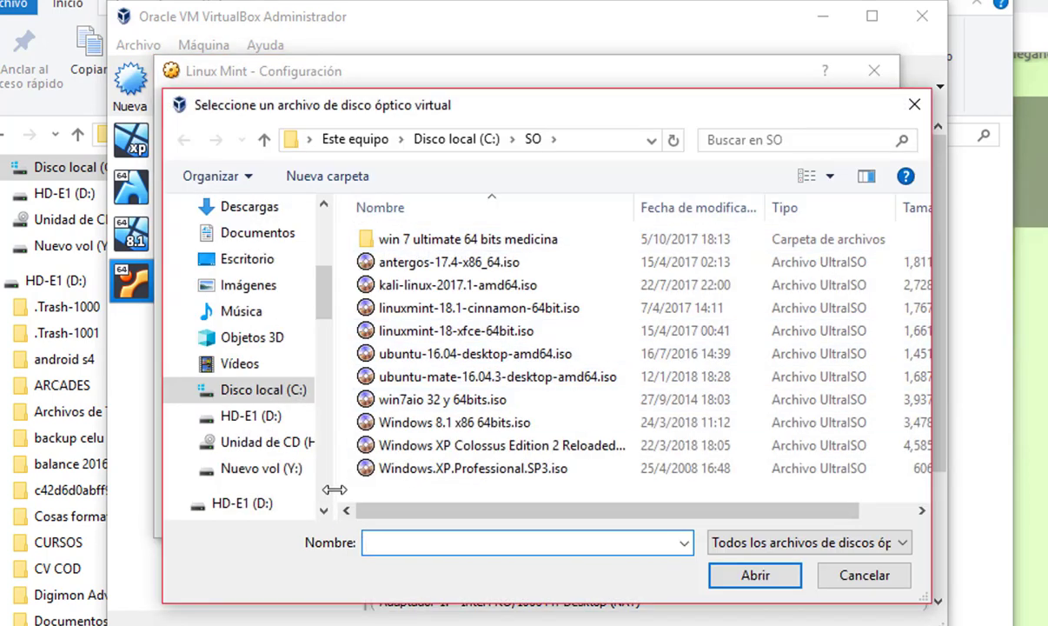
left_click(454, 331)
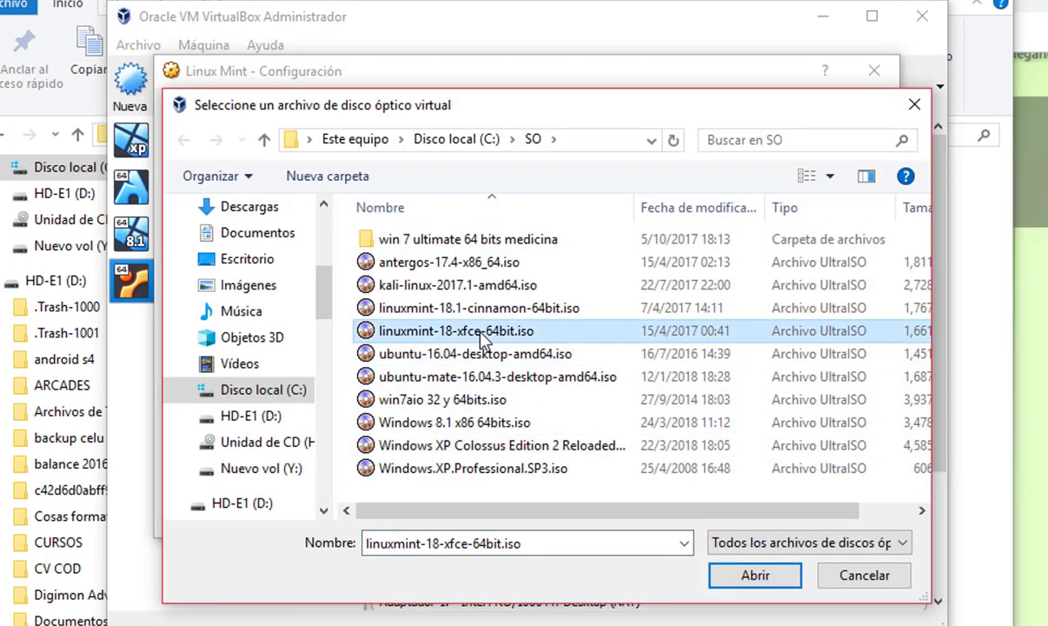
left_click(776, 577)
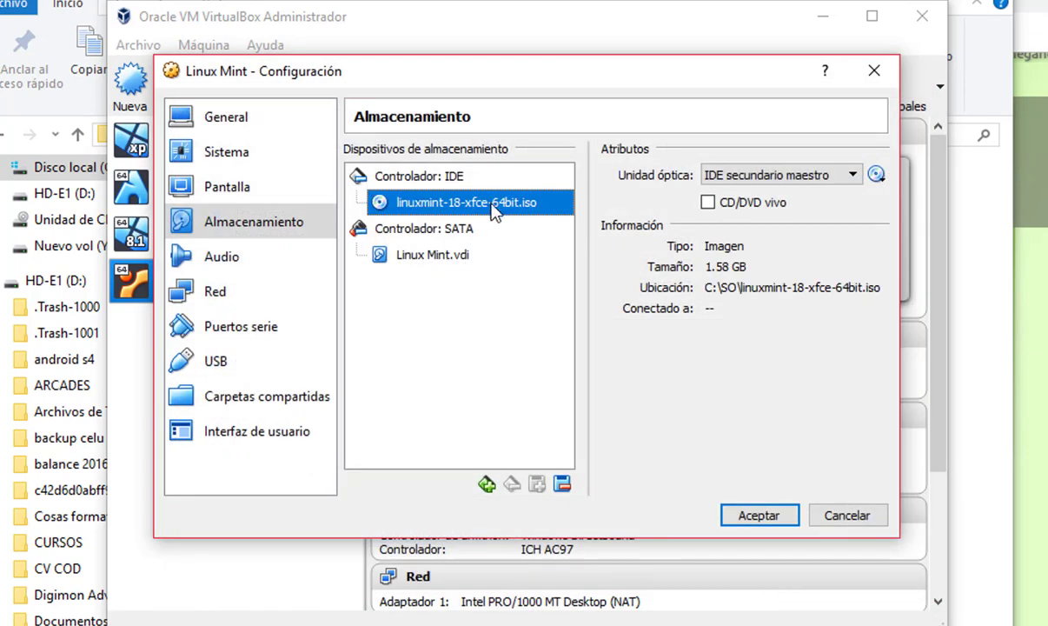
Switch the USB controller to USB 3.0 and save the VM settings
left_click(226, 261)
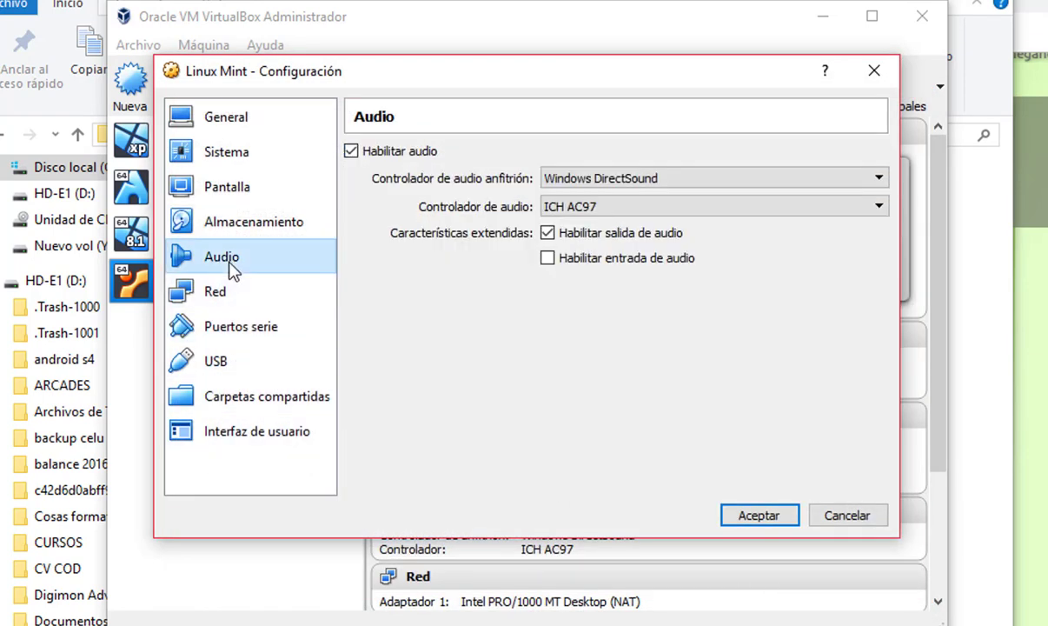
left_click(241, 299)
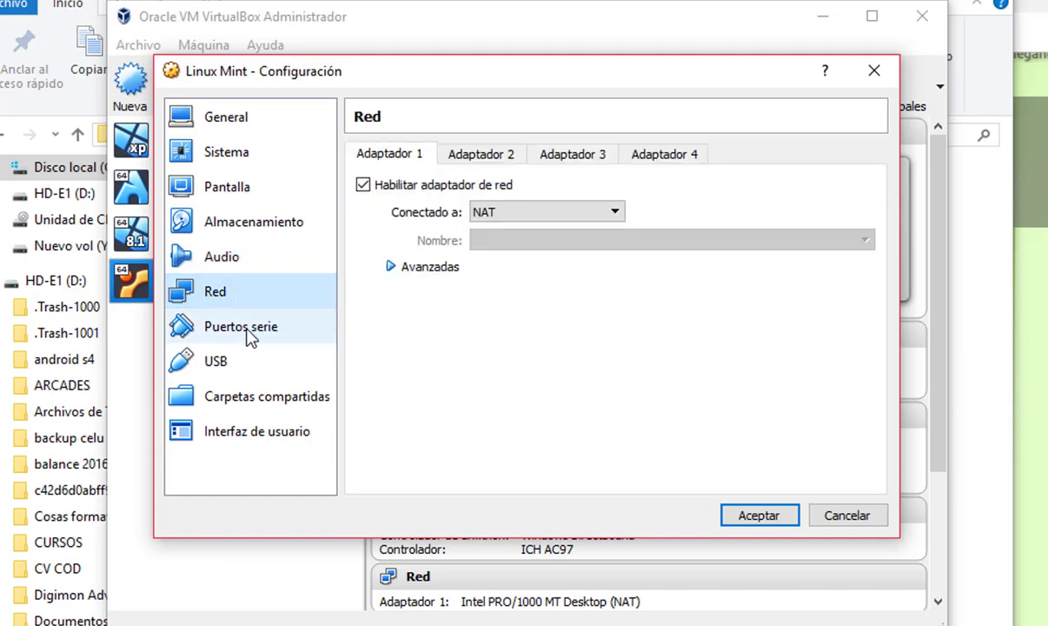
left_click(253, 338)
left_click(266, 363)
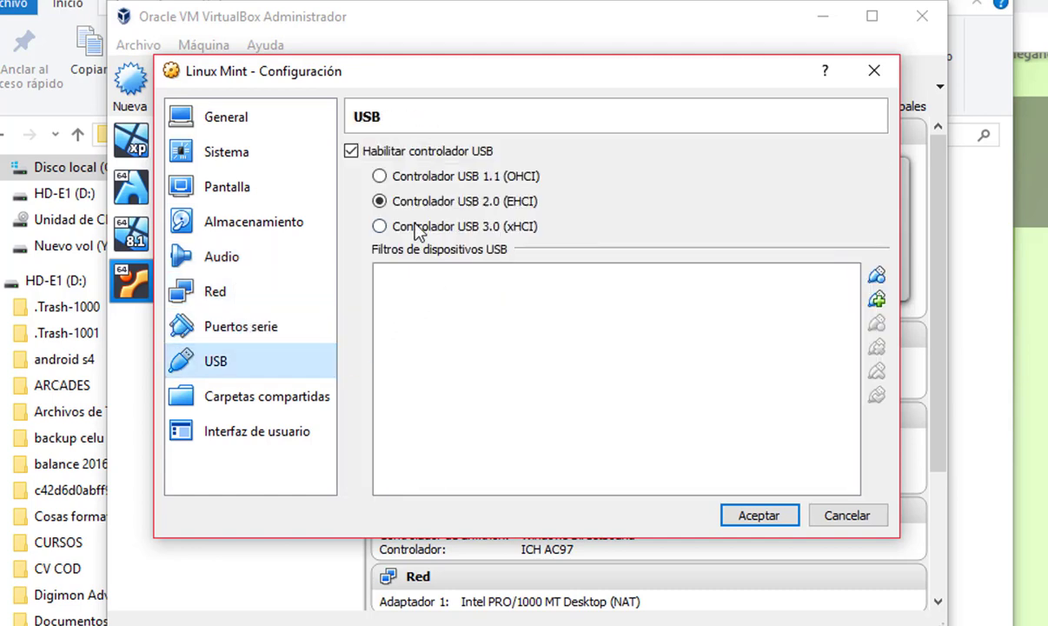
left_click(414, 229)
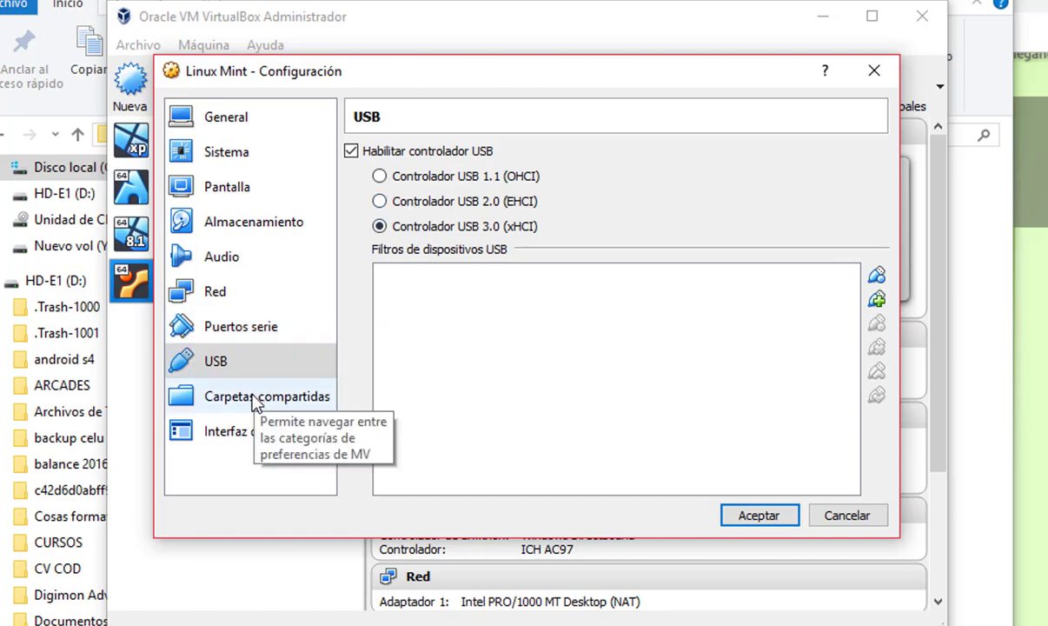
left_click(254, 398)
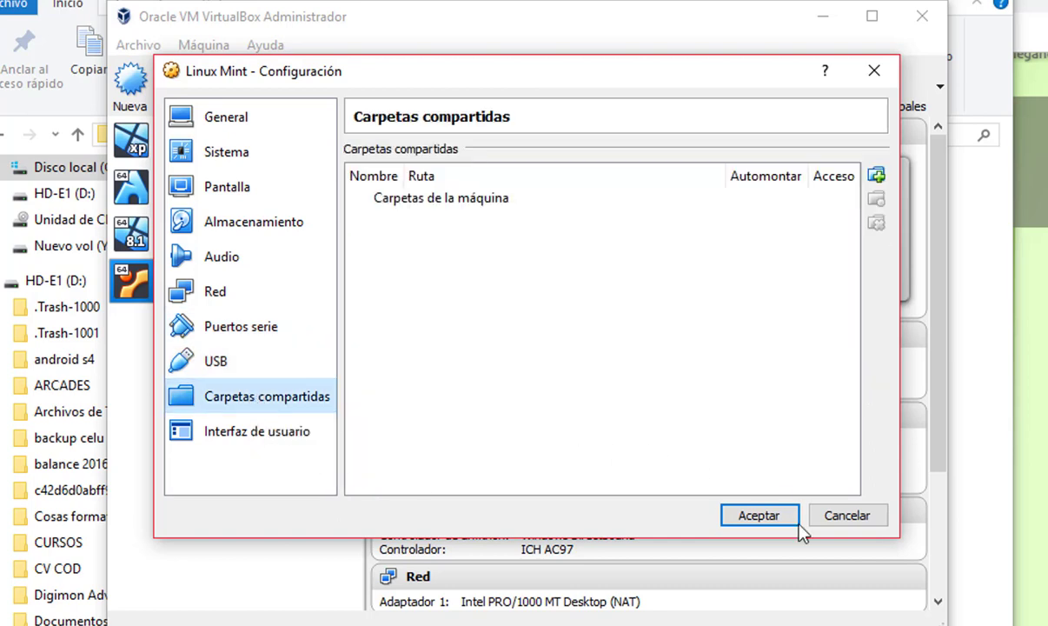
left_click(752, 518)
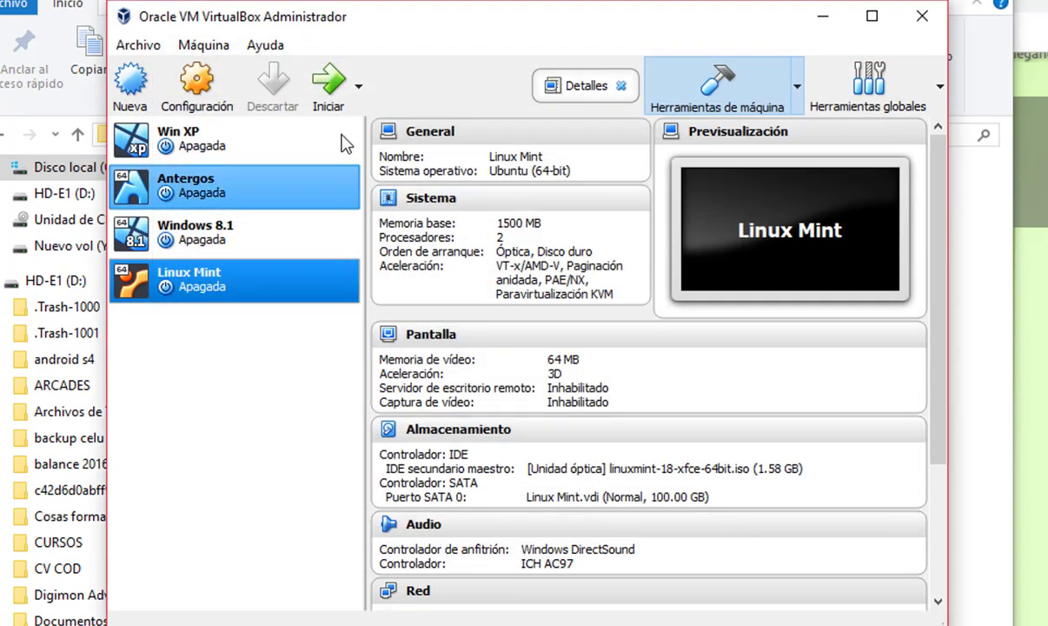
Start the Linux Mint VM, dismiss the capture notices, and halt the boot countdown at the menu
left_click(339, 98)
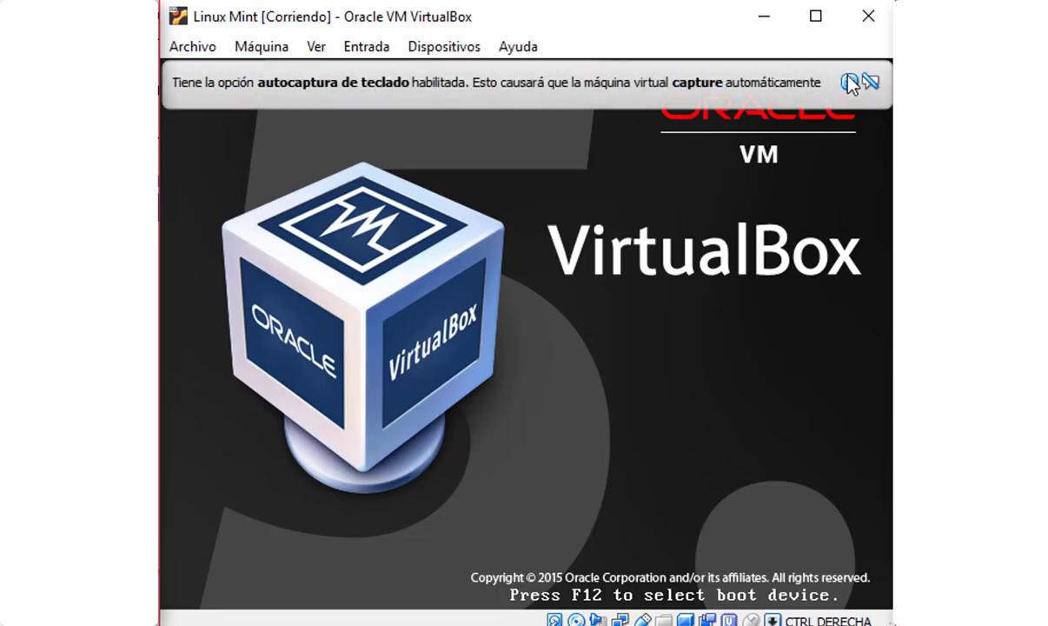
left_click(853, 81)
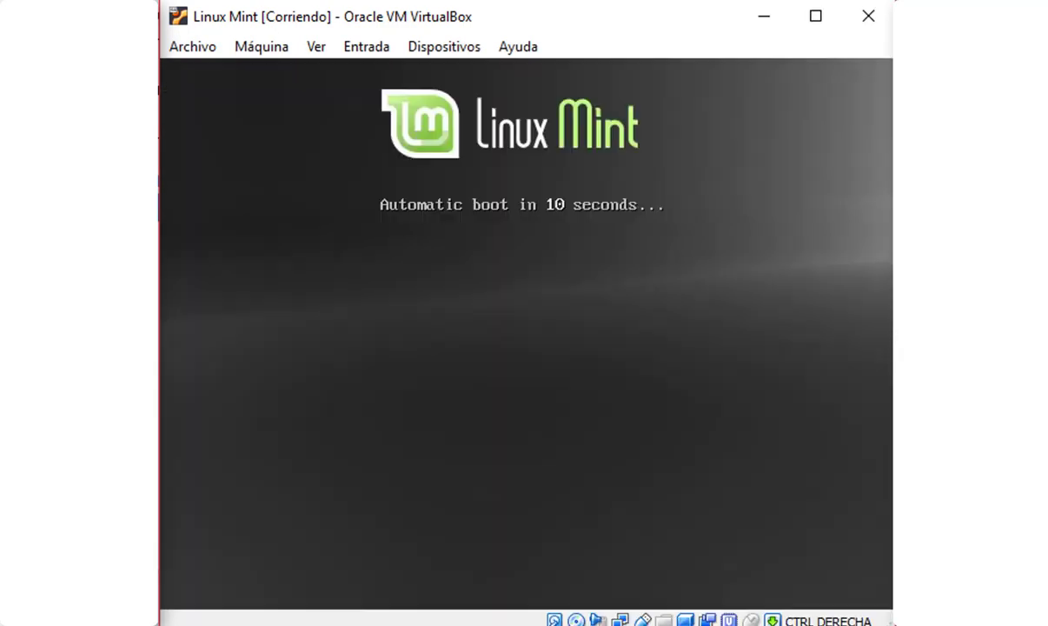
left_click(744, 329)
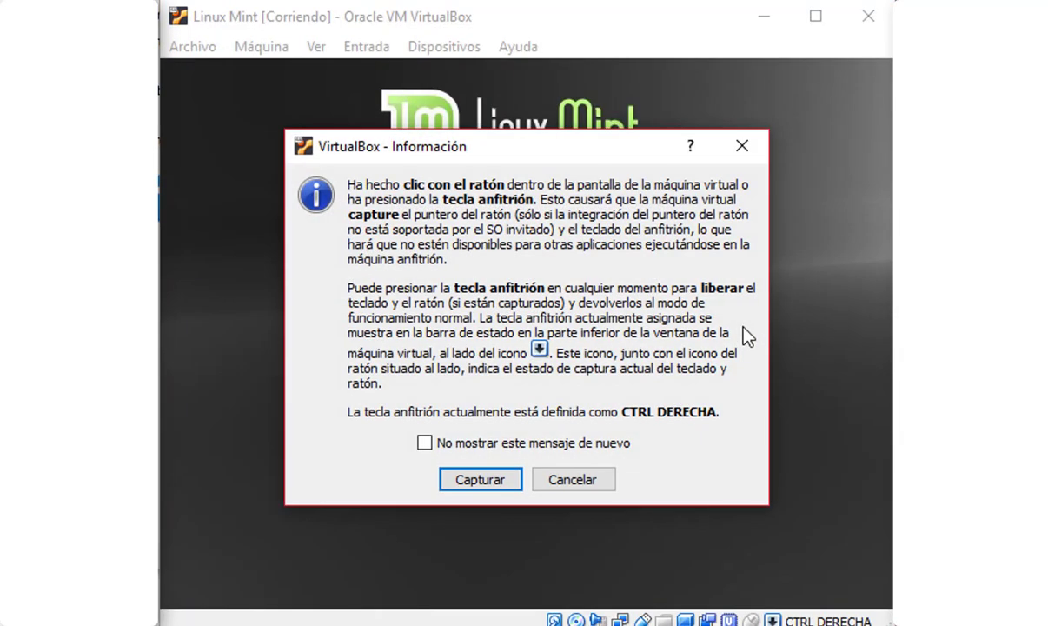
left_click(574, 479)
key("space")
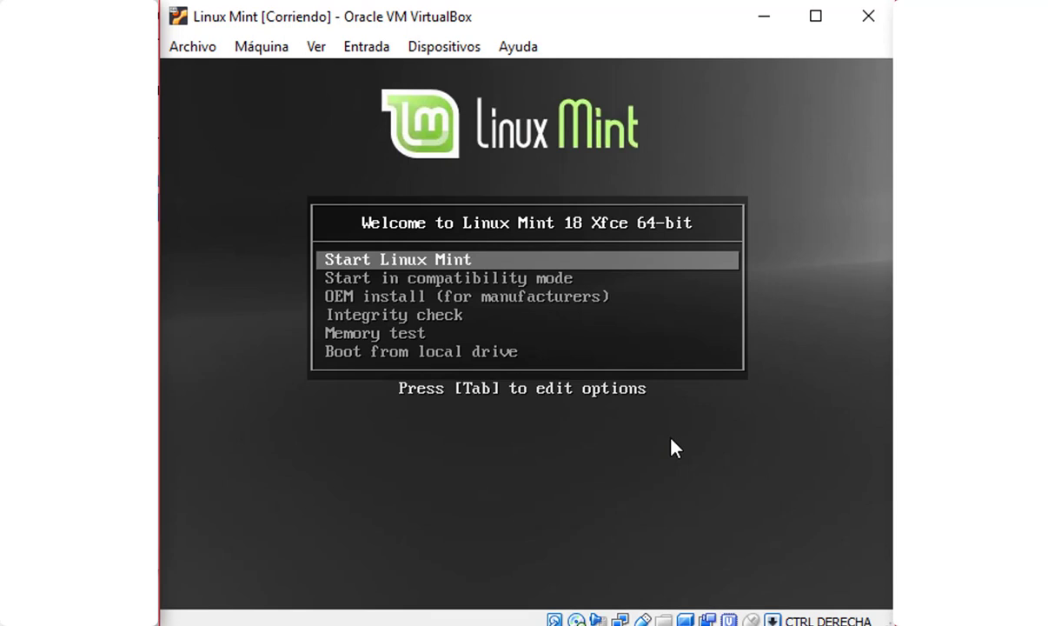
Boot the Start Linux Mint live session, launch Install Linux Mint, and pick Español
key("Return")
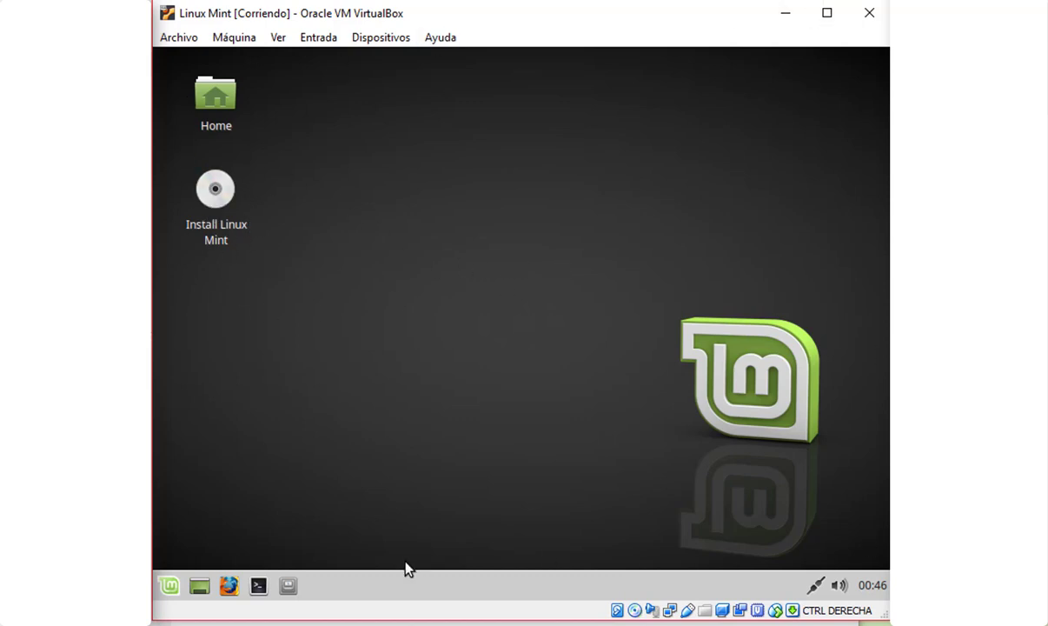
left_click(214, 190)
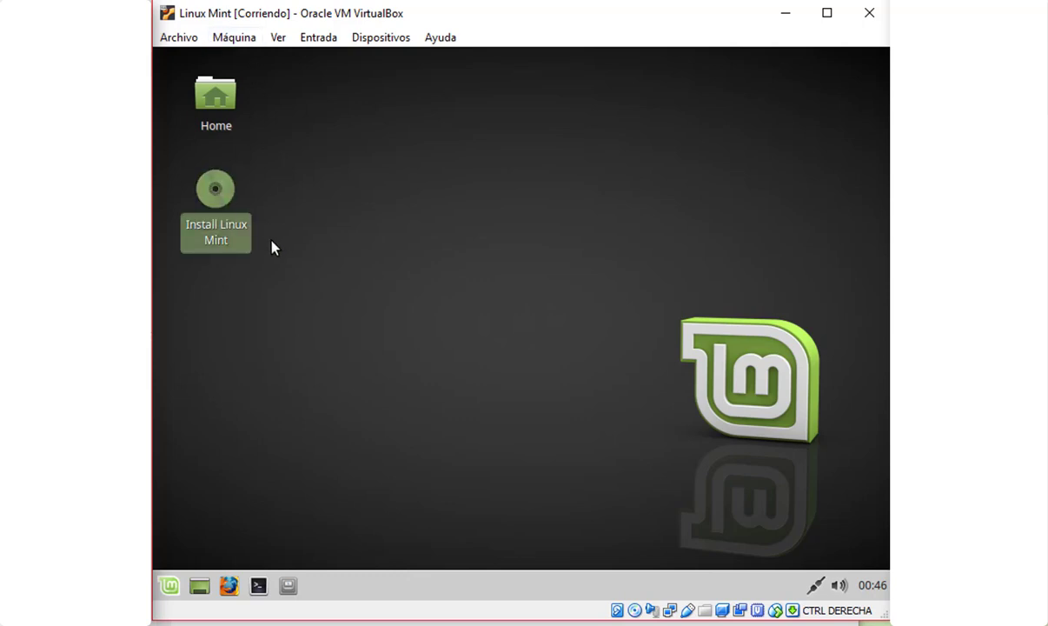
left_click(510, 240)
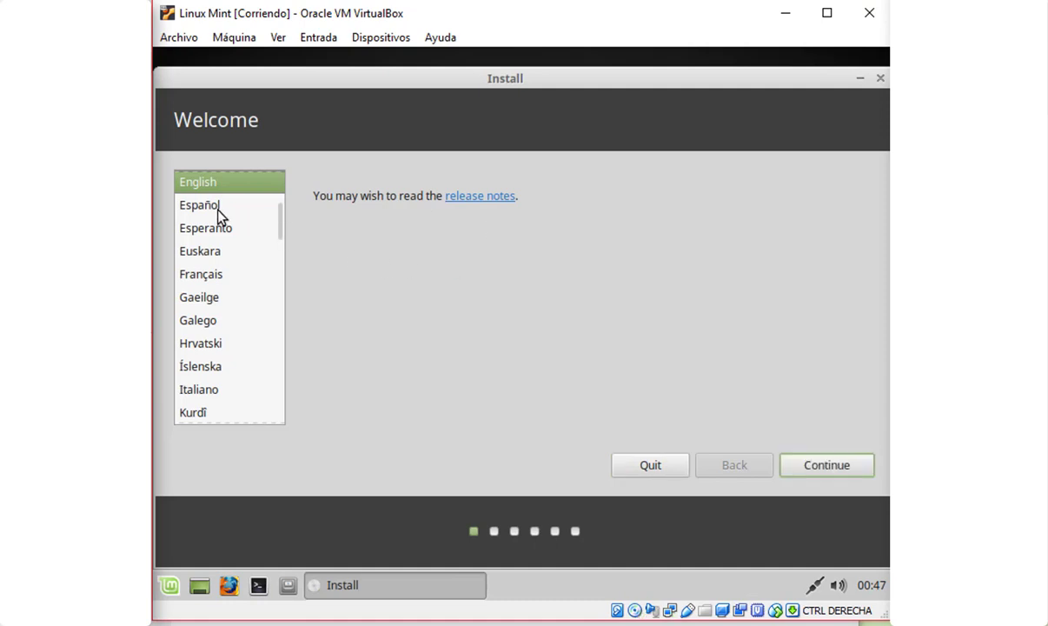
left_click(214, 207)
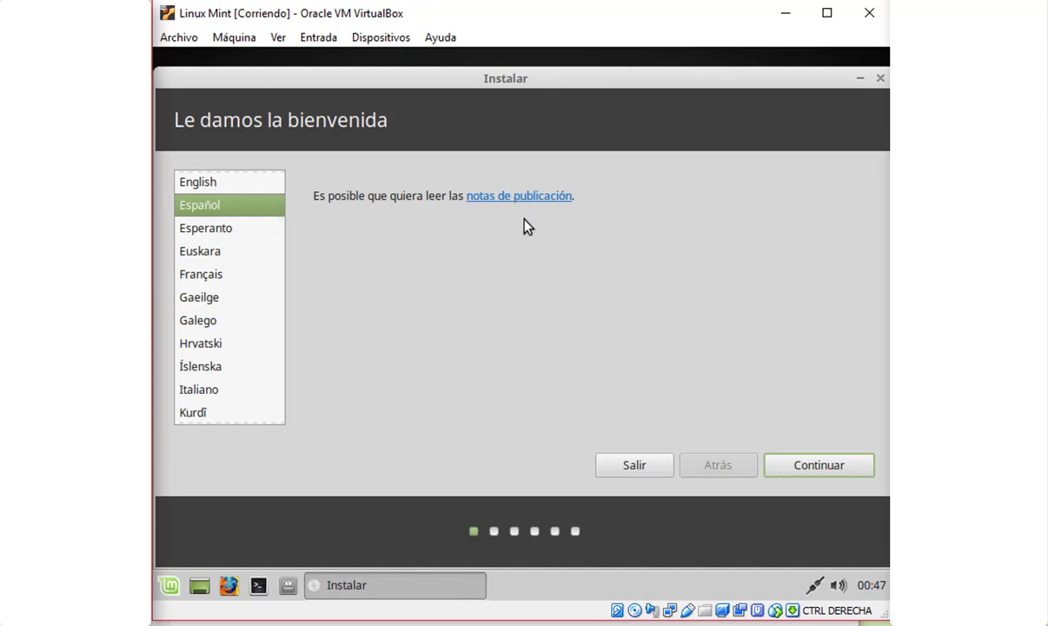
Pass the welcome and third-party pages, choose Erase disk and install, and confirm writing changes
left_click(817, 465)
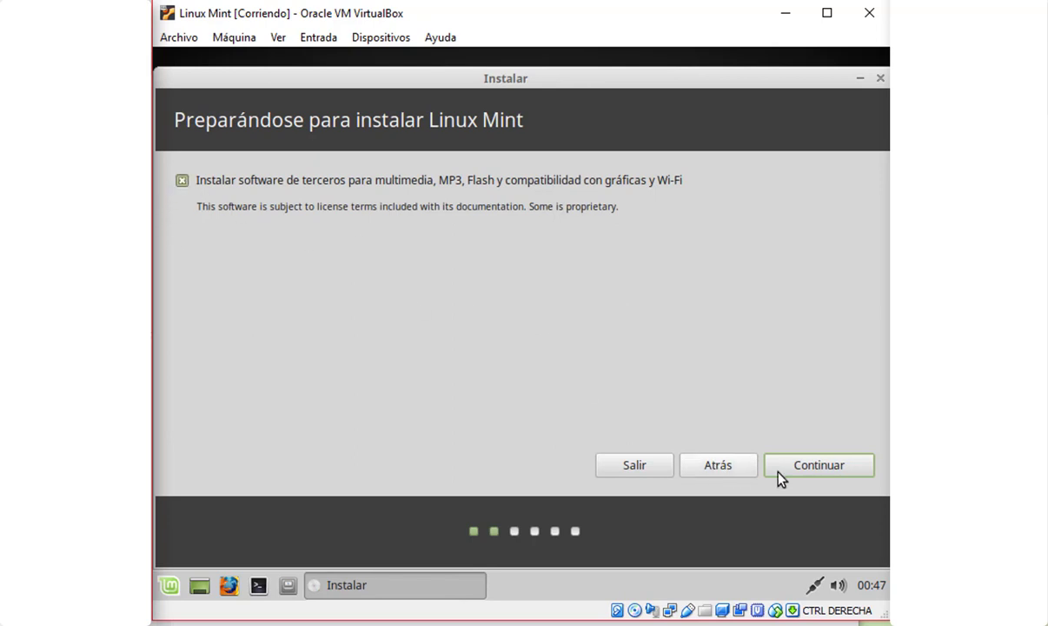
left_click(821, 467)
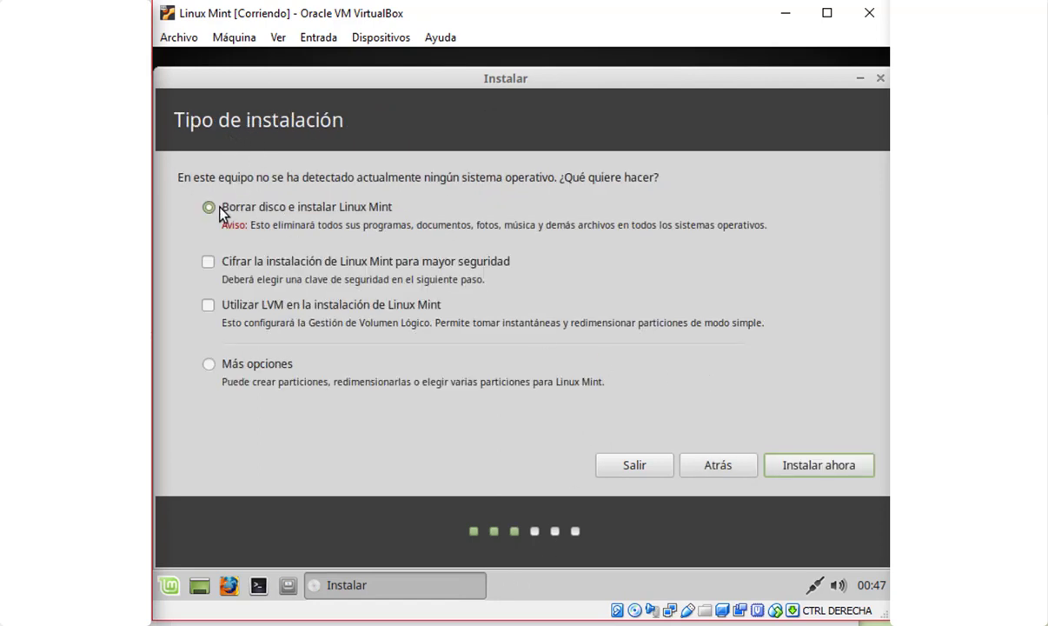
left_click(209, 365)
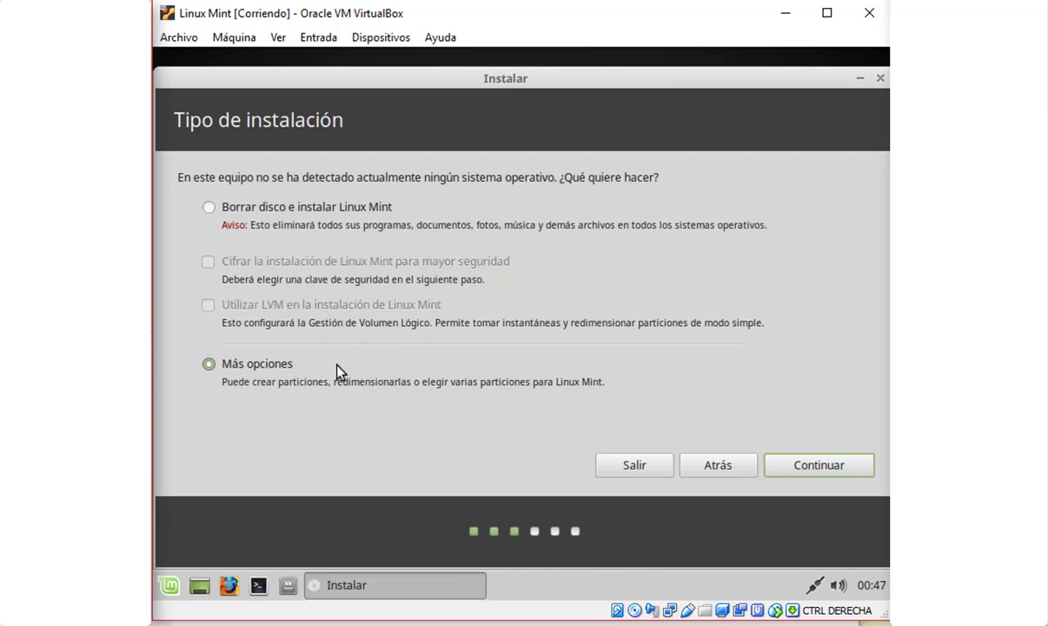
left_click(208, 208)
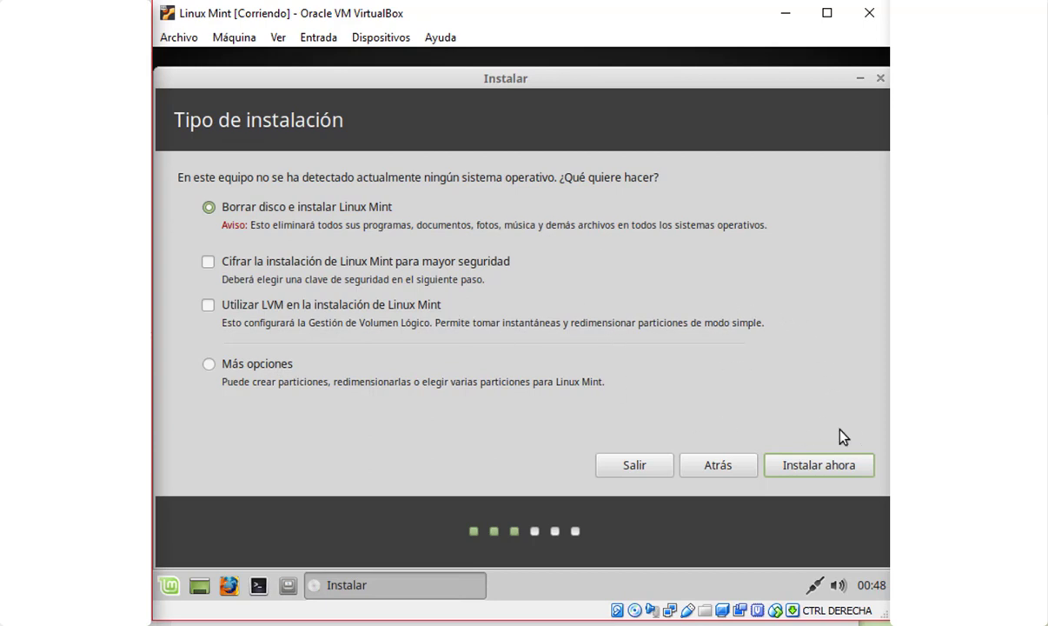
left_click(828, 471)
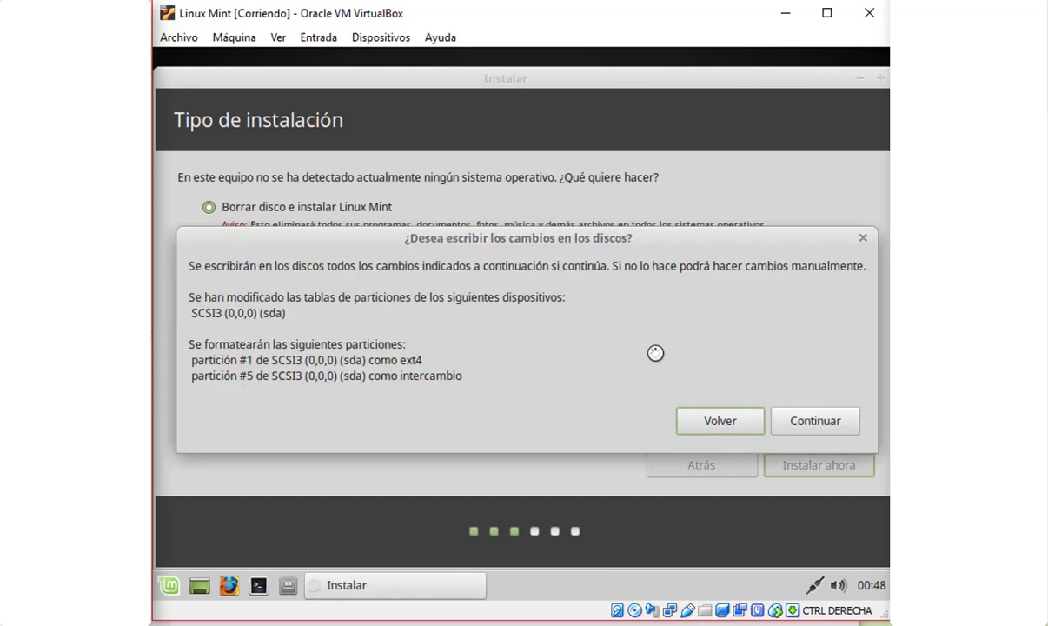
left_click(774, 424)
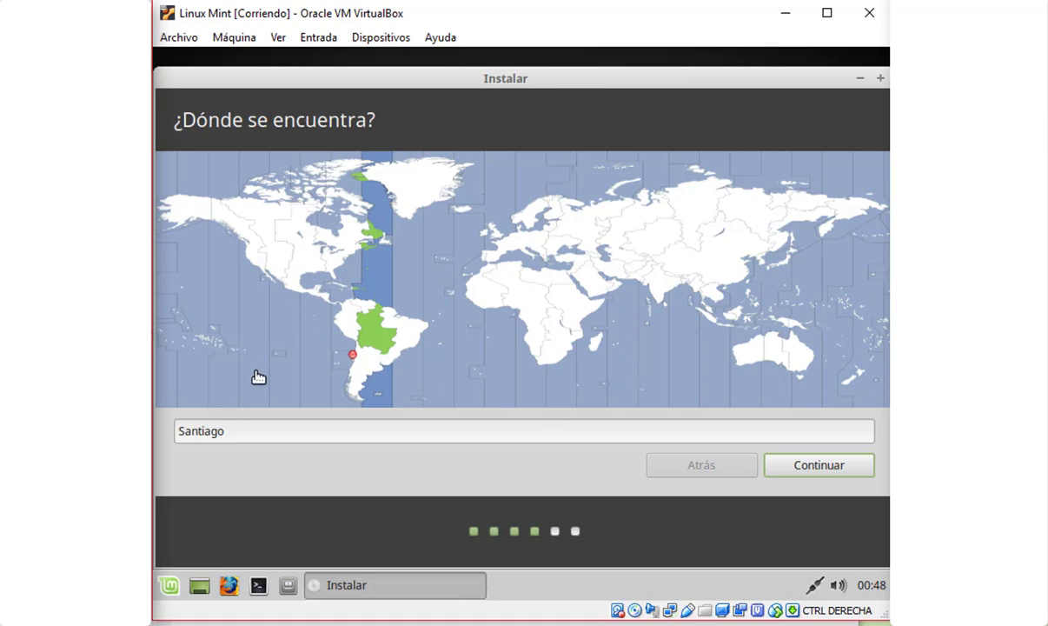
Accept Santiago as the location and Español (latinoamericano) as the keyboard layout
left_click(812, 469)
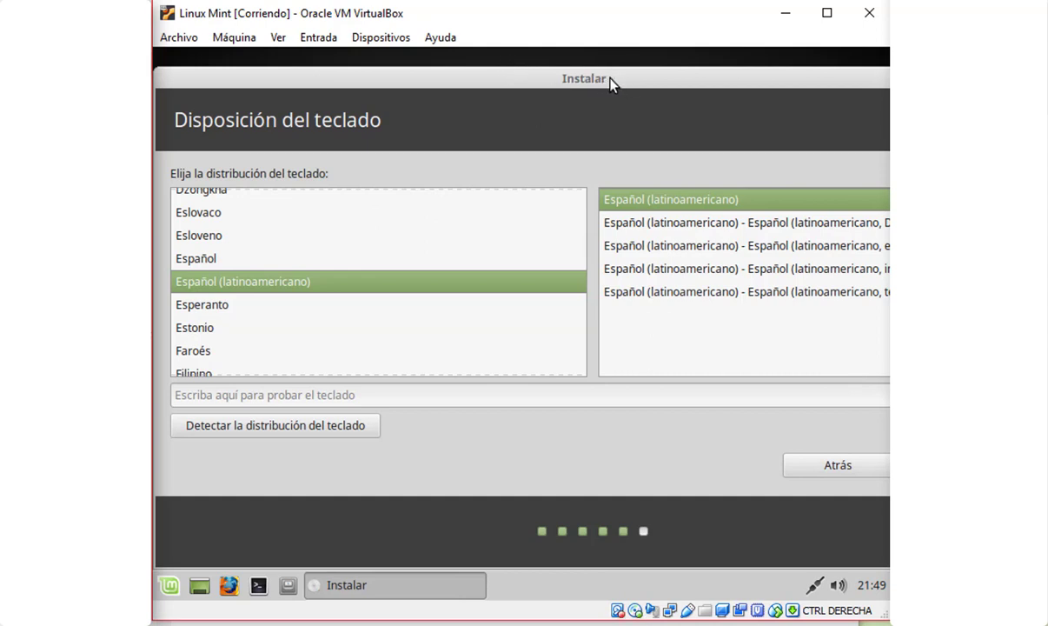
left_click_drag(610, 80, 404, 80)
left_click(744, 465)
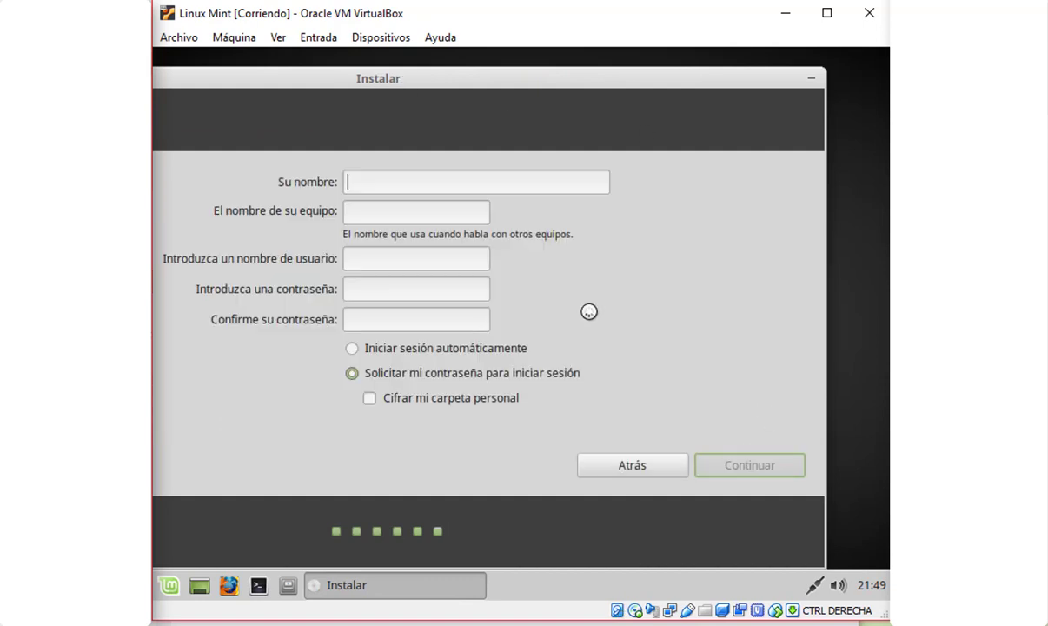
Enter the user's full name and replace the suggested computer name in the account form
left_click_drag(400, 80, 505, 84)
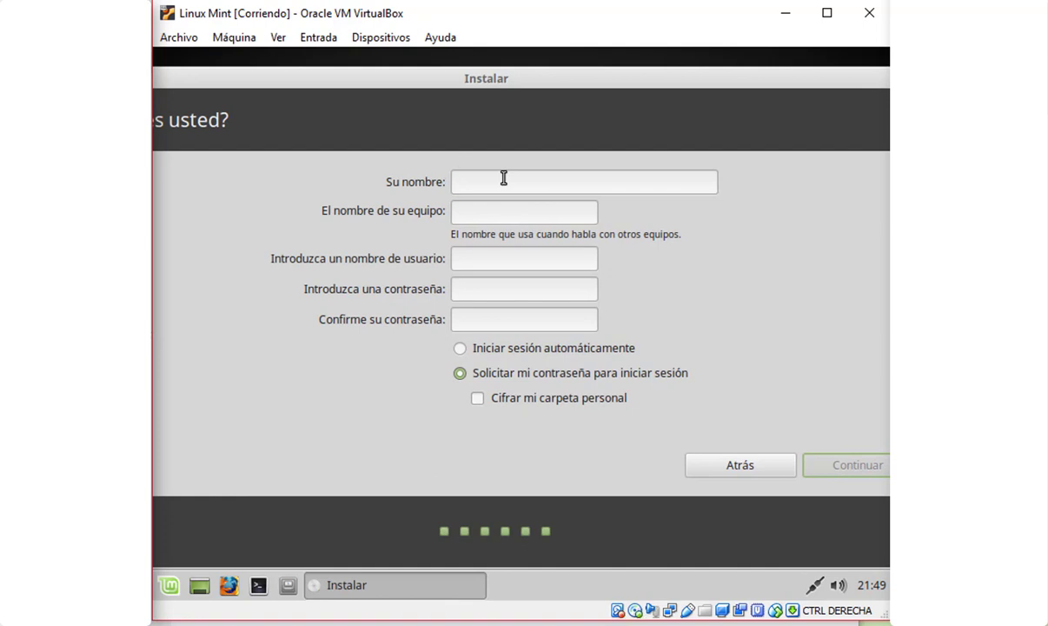
type("Luno")
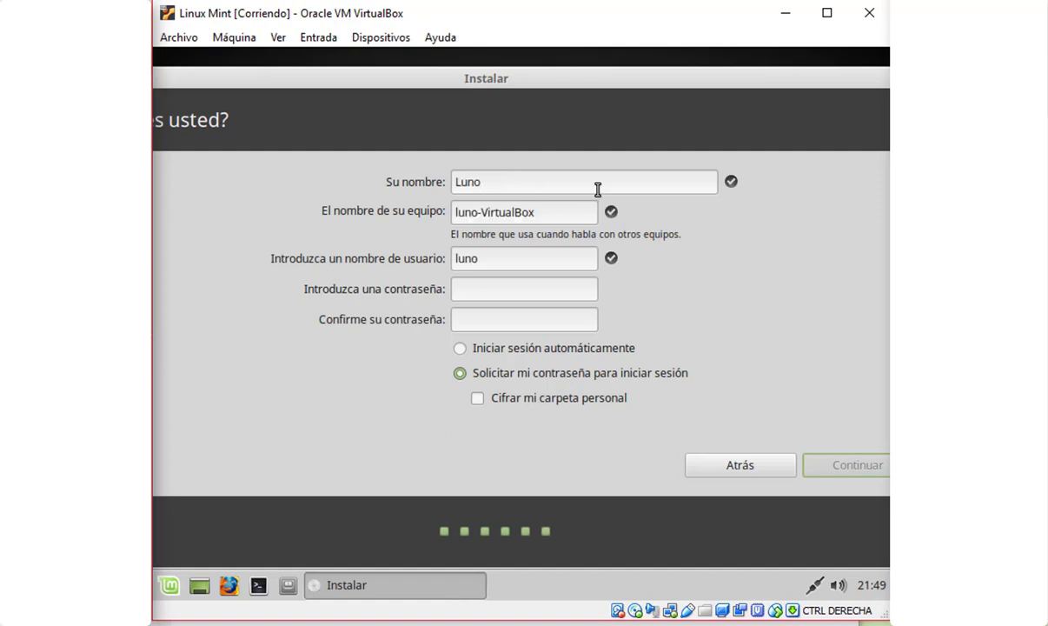
type(" mChan")
key("BackSpace")
key("BackSpace")
key("BackSpace")
key("BackSpace")
key("BackSpace")
key("BackSpace")
type("Chan")
left_click_drag(546, 218, 340, 214)
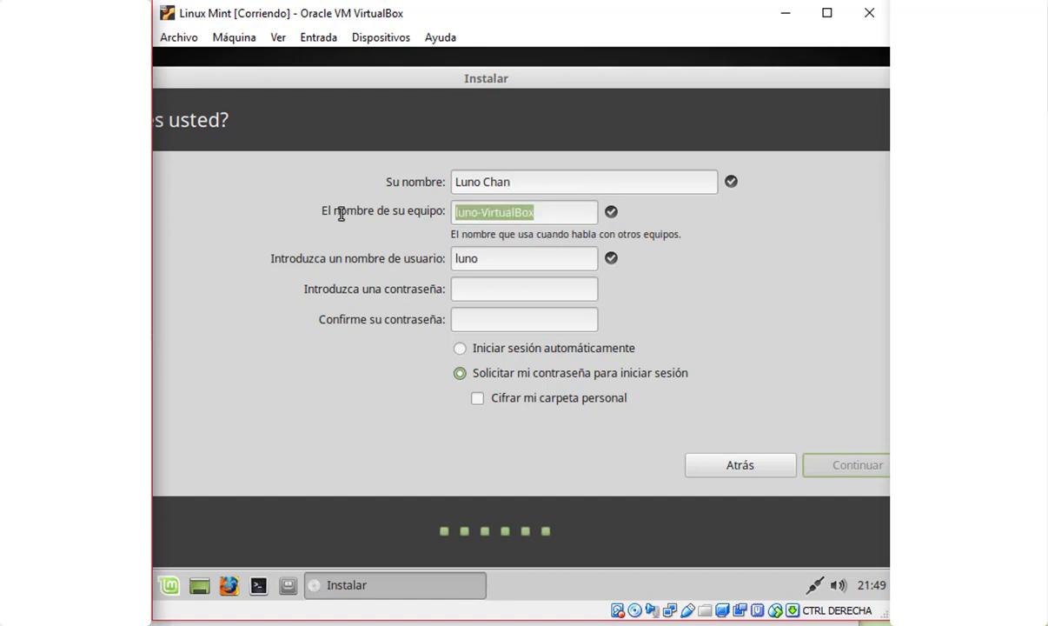
type("lunochan")
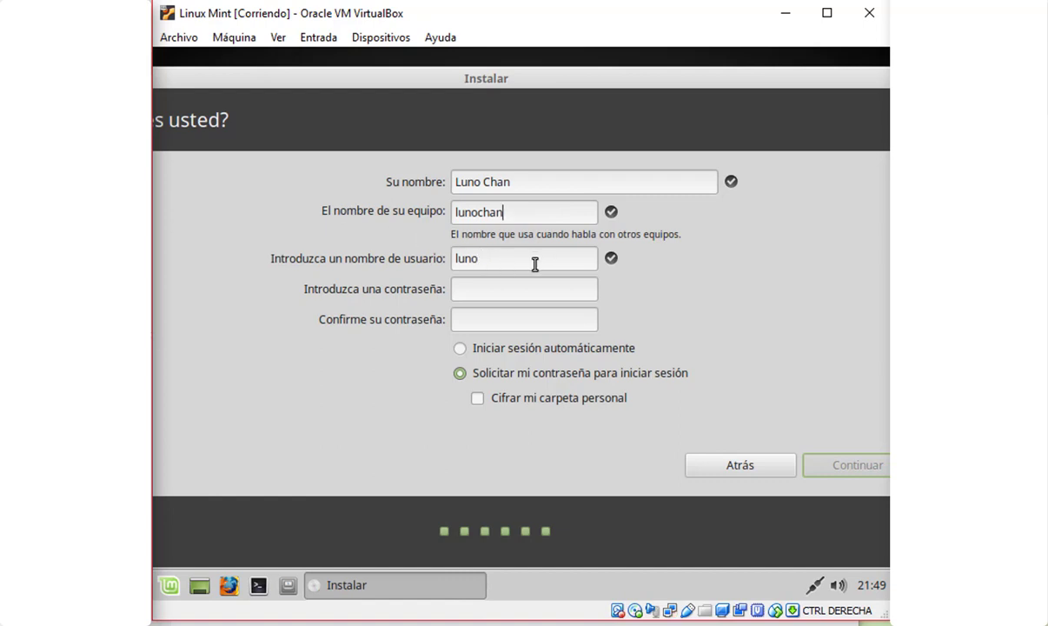
Set the account password, enable automatic login, and start the installation
left_click(511, 292)
key("Tab")
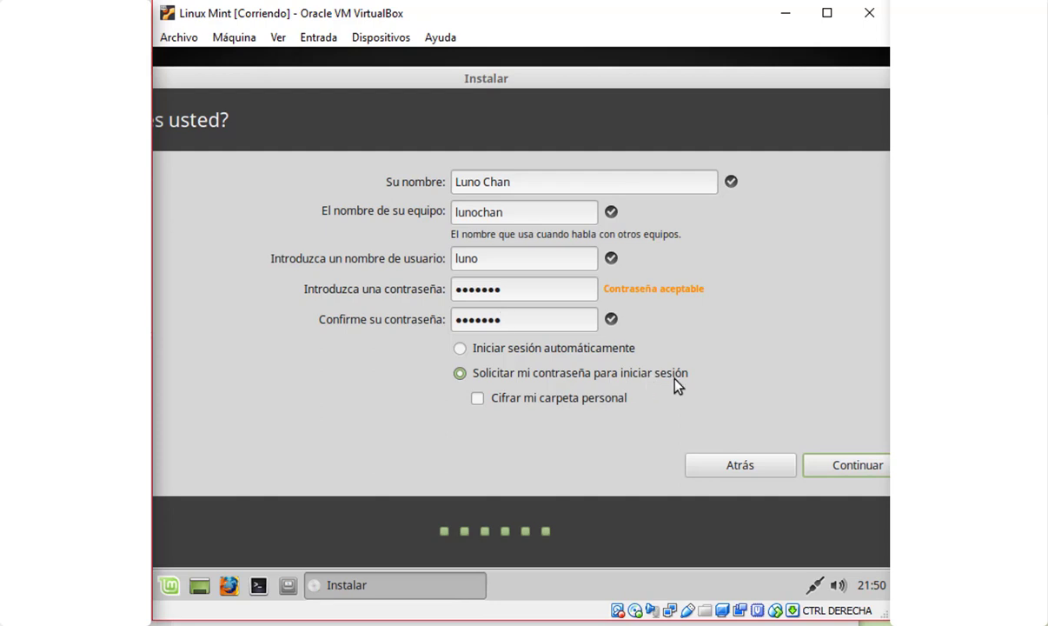
left_click(460, 348)
left_click(848, 467)
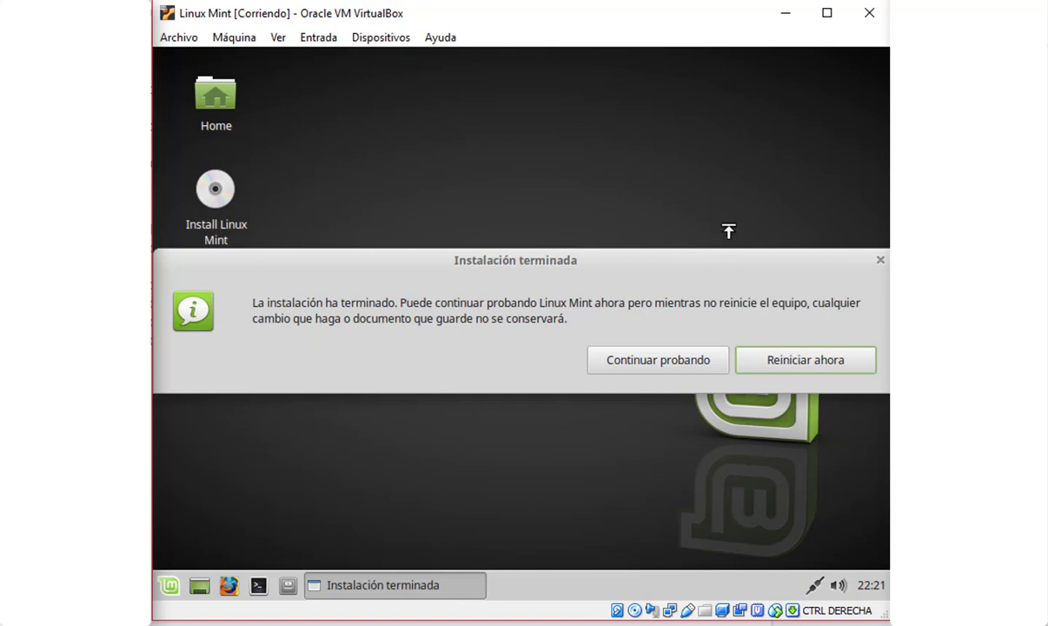
Restart into the installed system, checking the Devices optical drive menu without changing anything
left_click(797, 359)
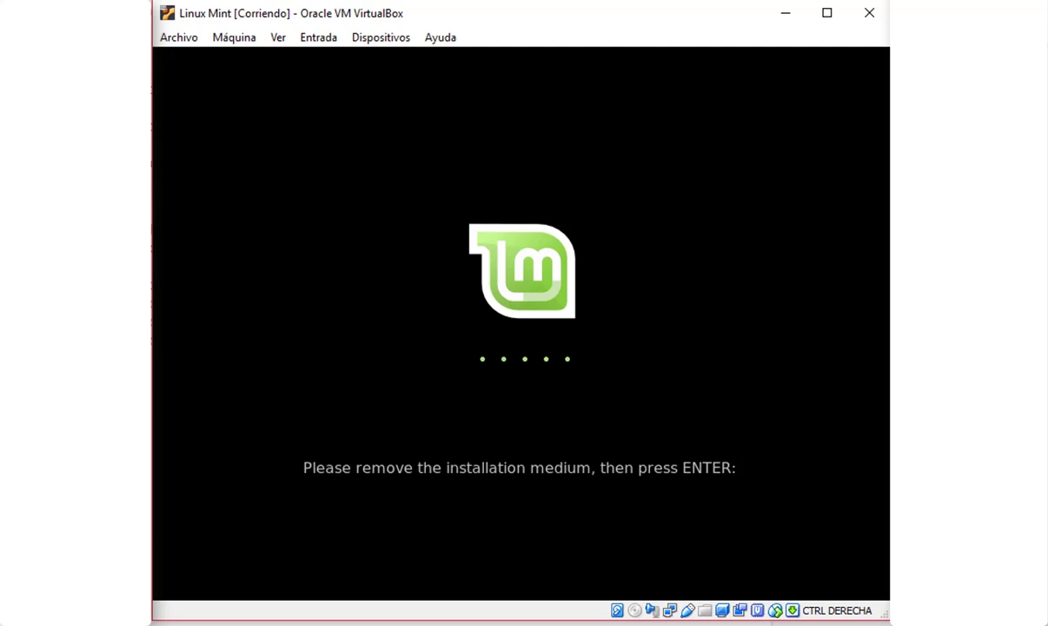
left_click(371, 39)
left_click(383, 40)
left_click(314, 40)
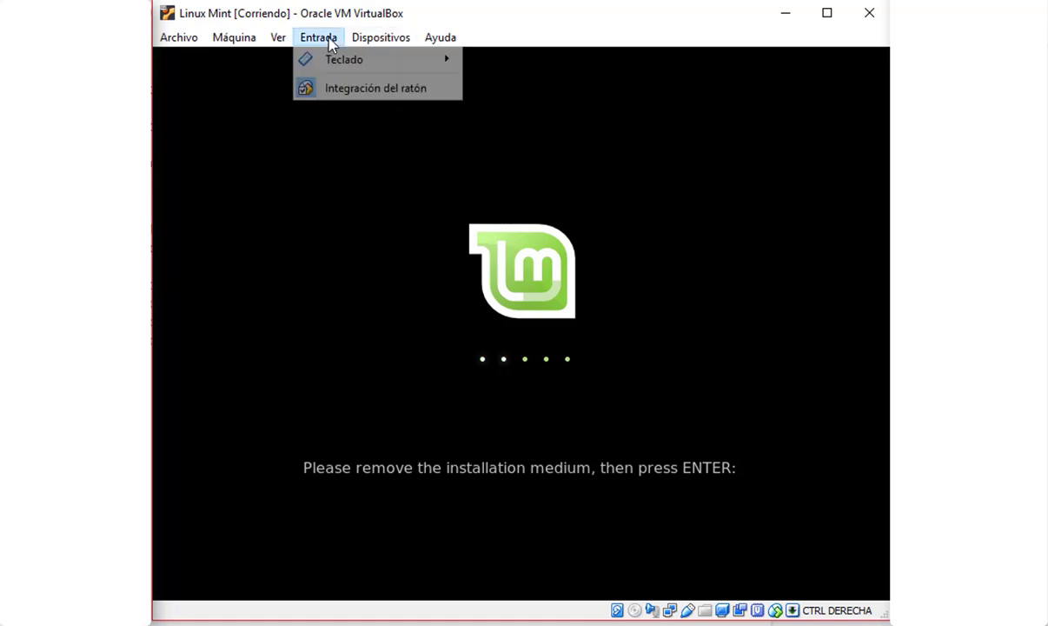
mouse_move(364, 46)
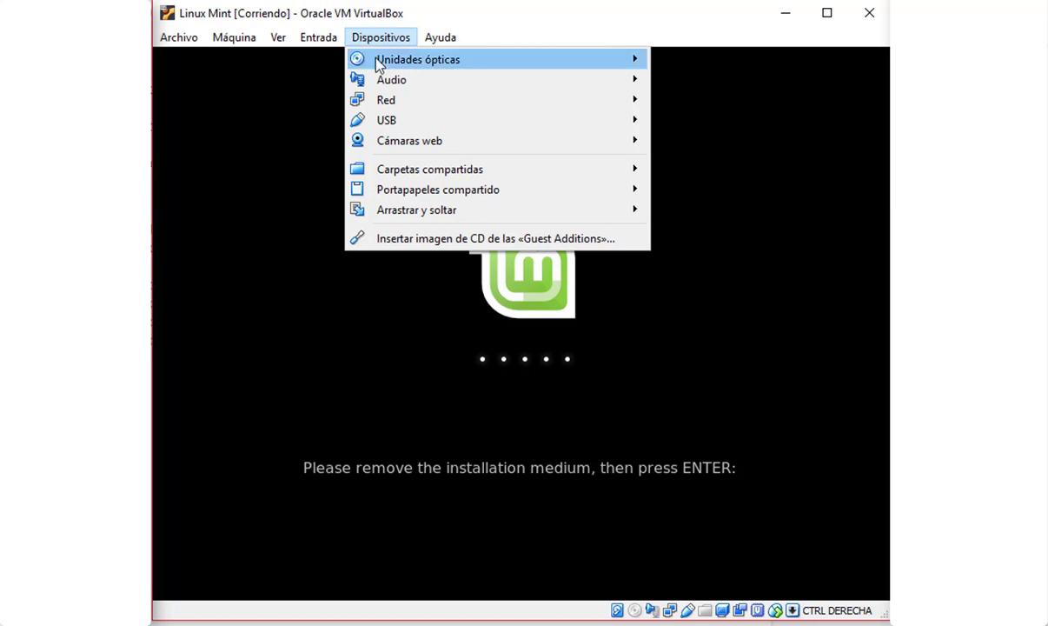
left_click(600, 61)
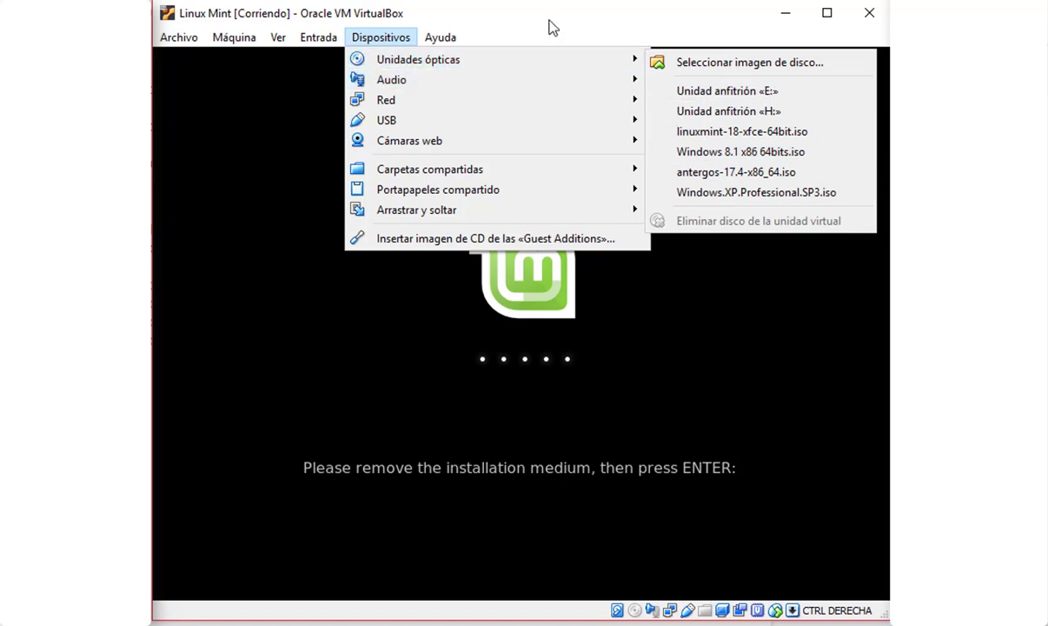
left_click(520, 16)
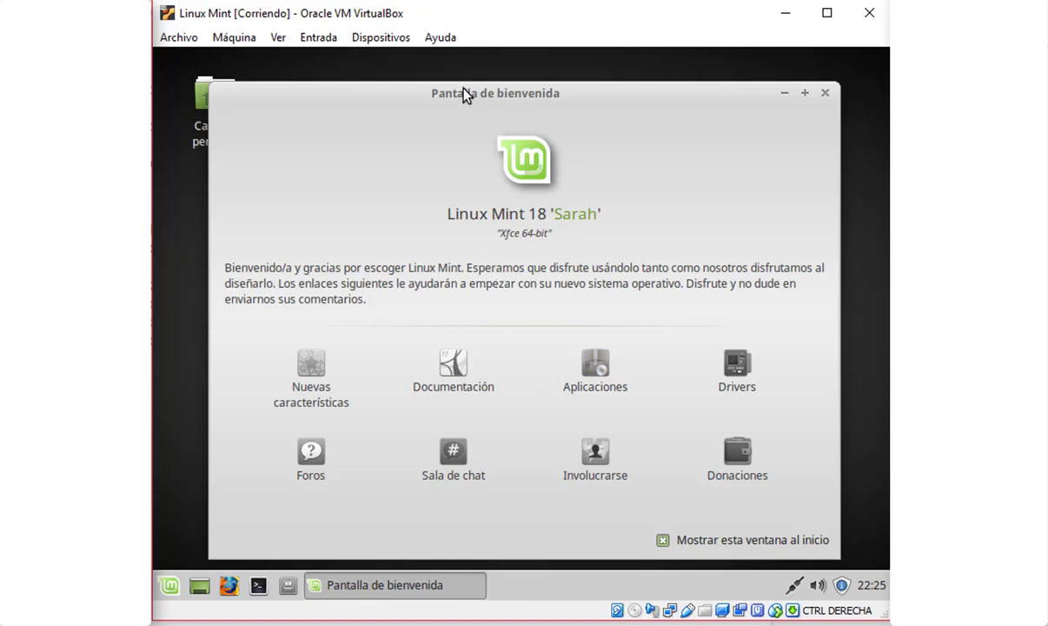
Close the 'Pantalla de bienvenida' welcome window so the Mint desktop is visible
left_click_drag(465, 94, 460, 88)
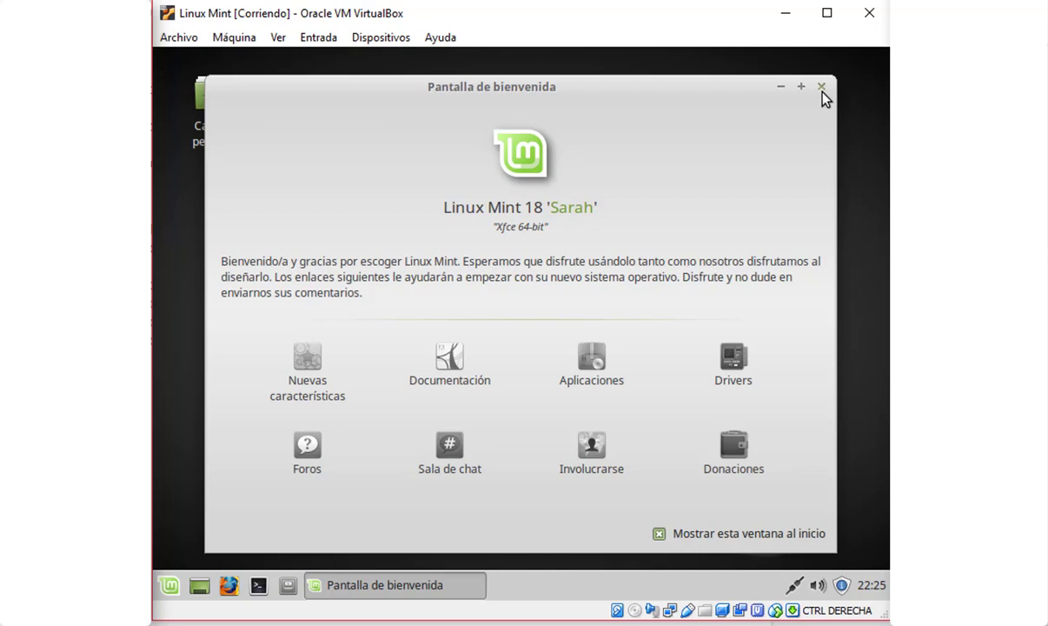
left_click(822, 90)
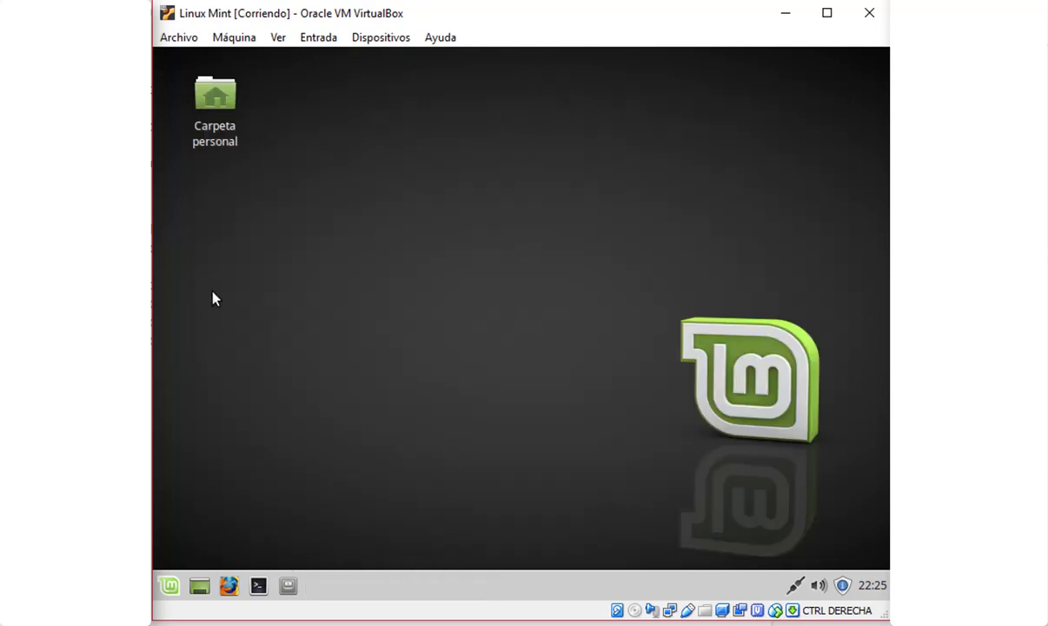
left_click_drag(192, 165, 318, 290)
Open a guest terminal and run sudo apt-get update, entering the sudo password
left_click(259, 585)
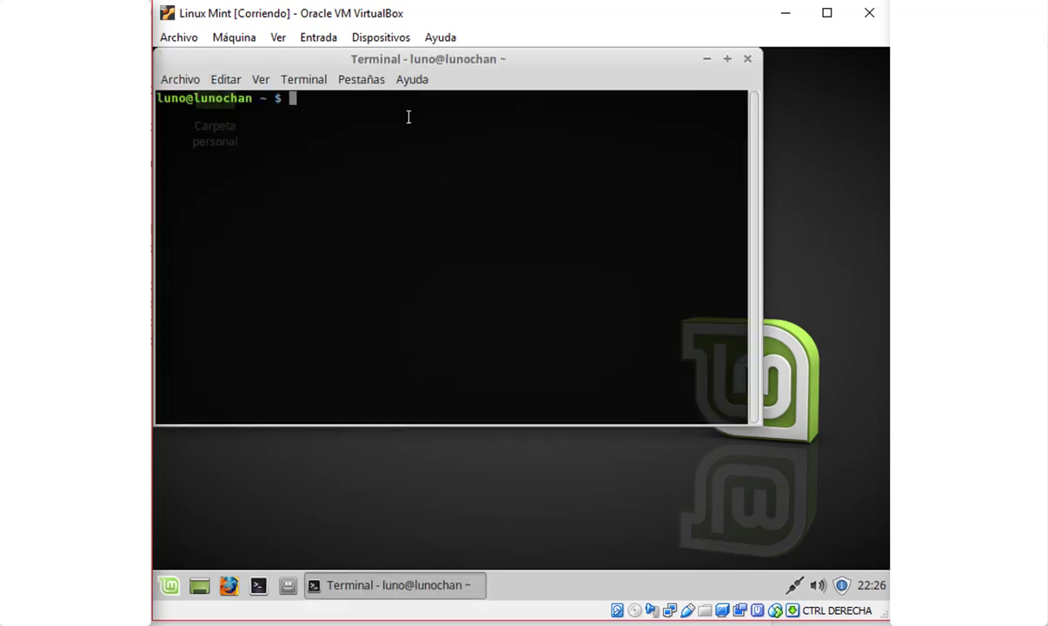
type("sudo apt-get update")
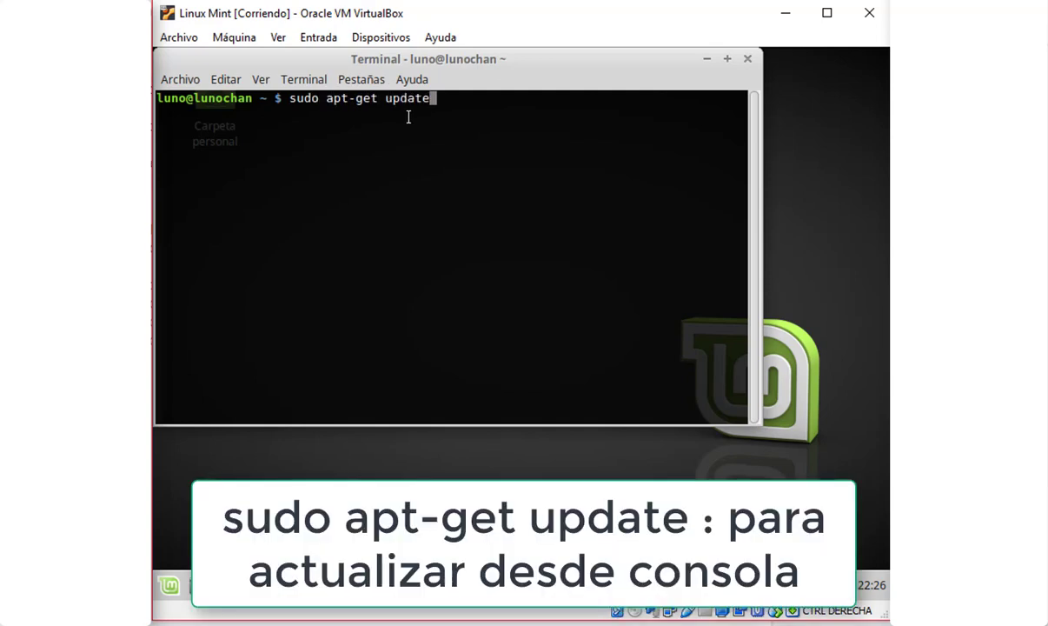
key("Return")
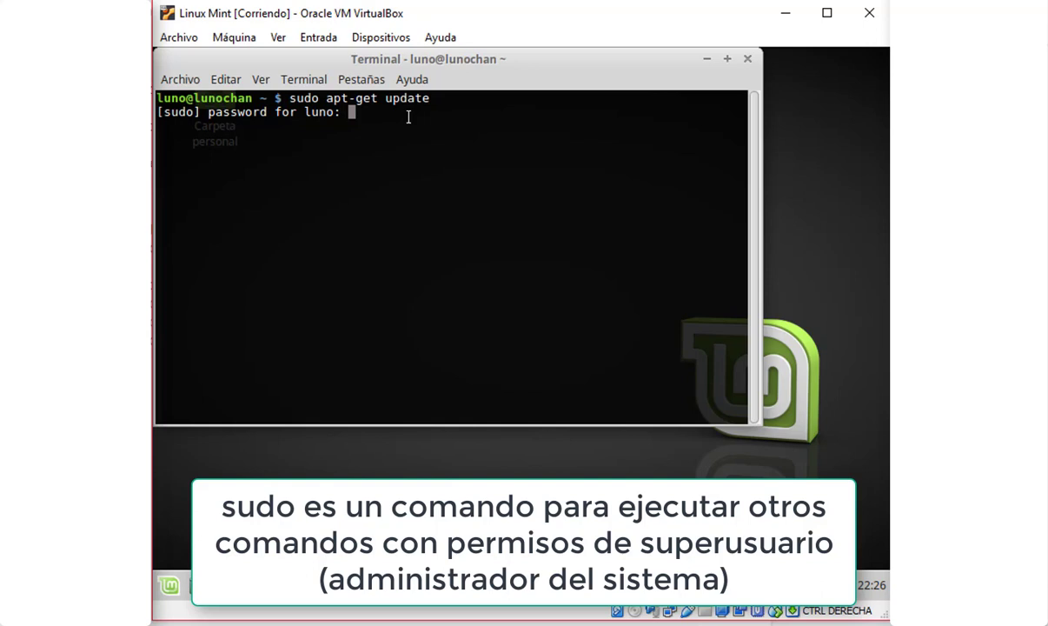
key("Return")
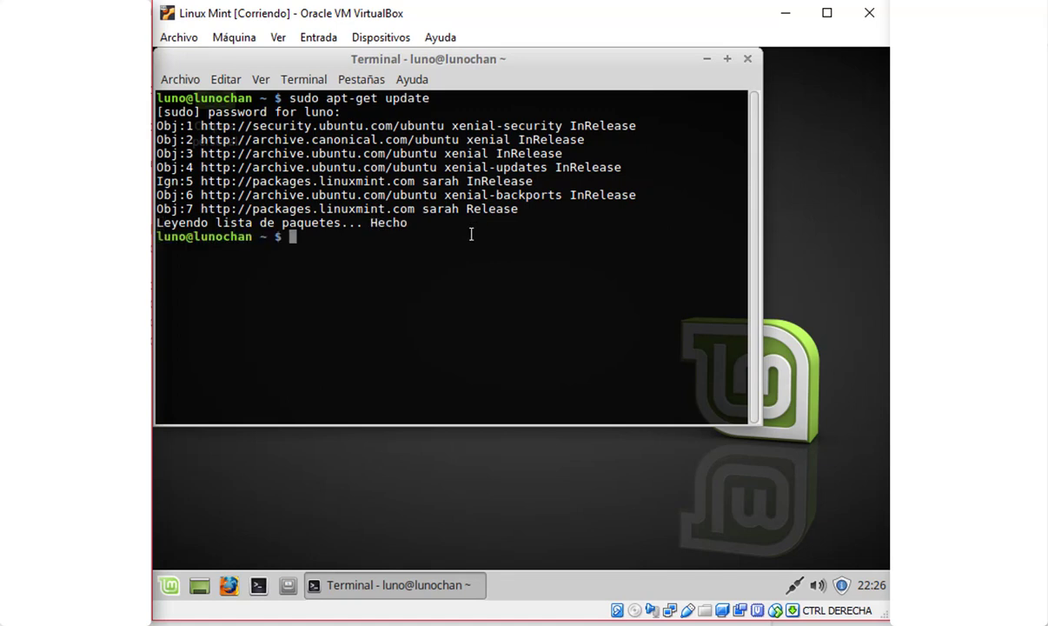
Run sudo apt-get upgrade and answer S to install the 806 updates
key("Up")
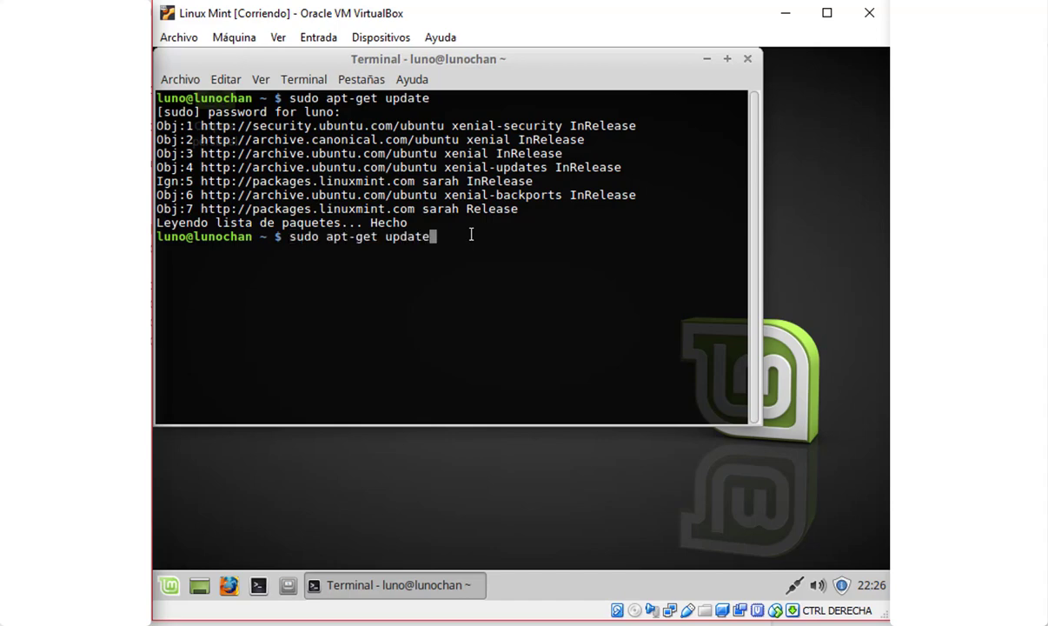
key("BackSpace")
key("BackSpace")
key("BackSpace")
key("BackSpace")
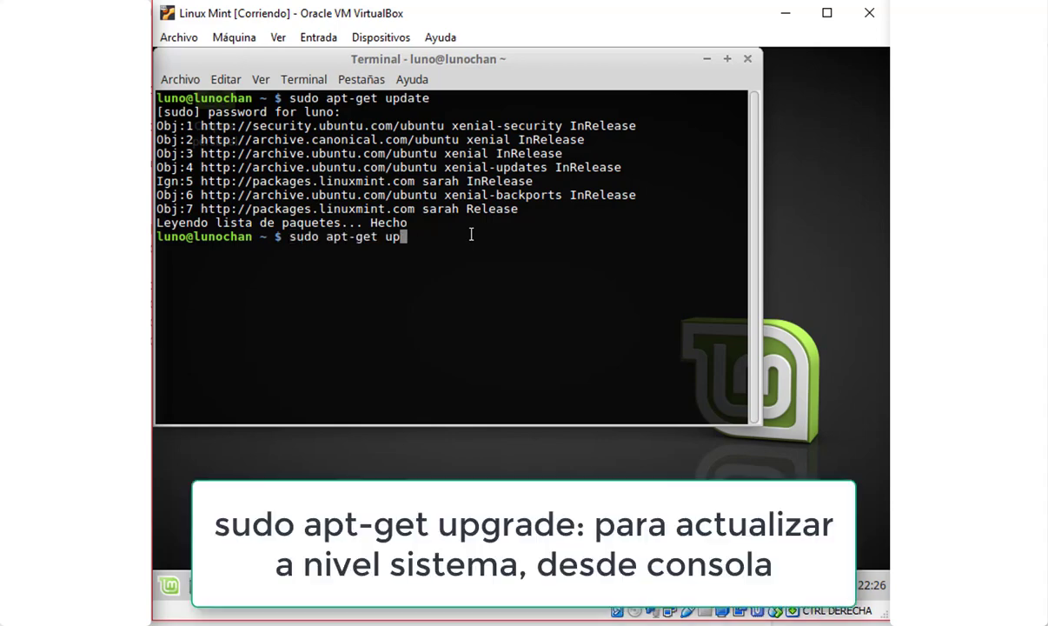
type("grade")
key("Return")
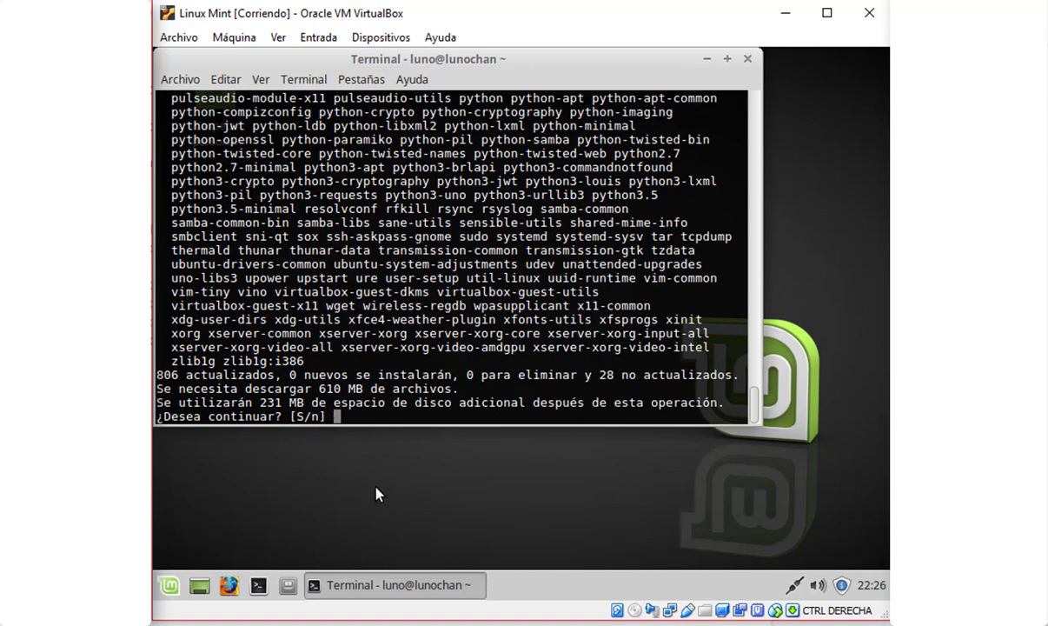
type("S")
key("Return")
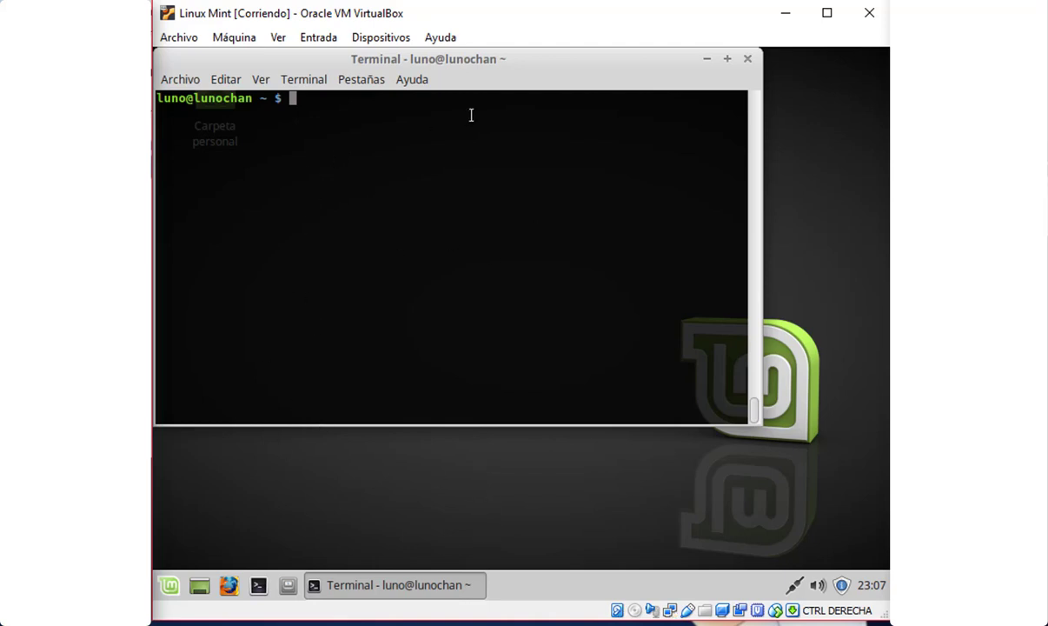
Run sudo apt install build-essential dkms linux-headers-$(uname -r), fixing the uname spacing
scroll(373, 176, "up", 2)
scroll(374, 179, "down", 2)
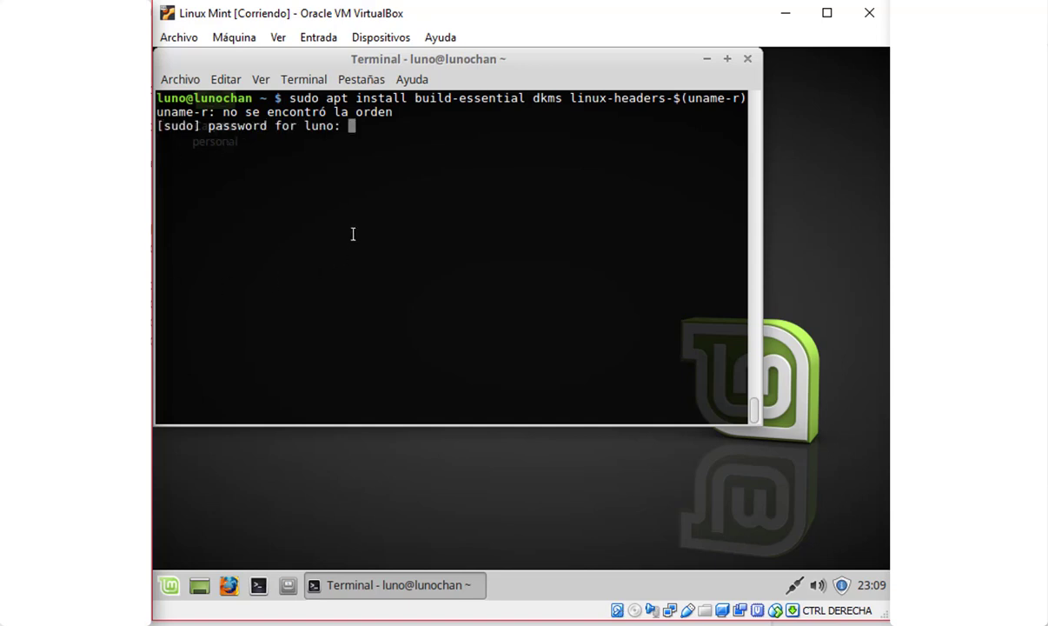
key("Return")
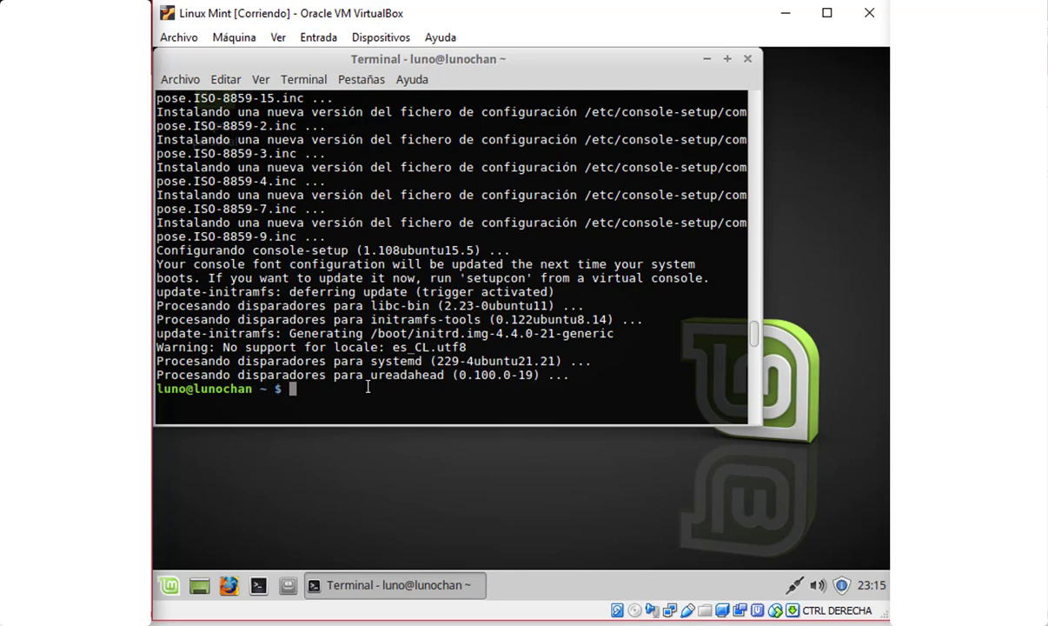
type("sudo apt install build-essential dkms linux-headers-$(uname-r)")
key("Left")
key("Left")
key("Left")
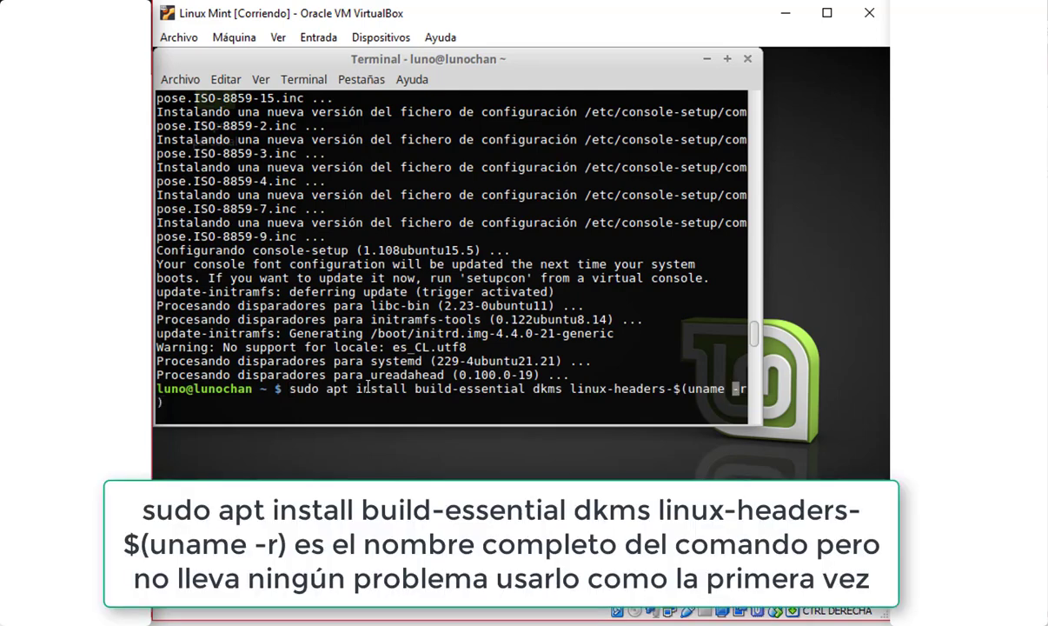
key("Return")
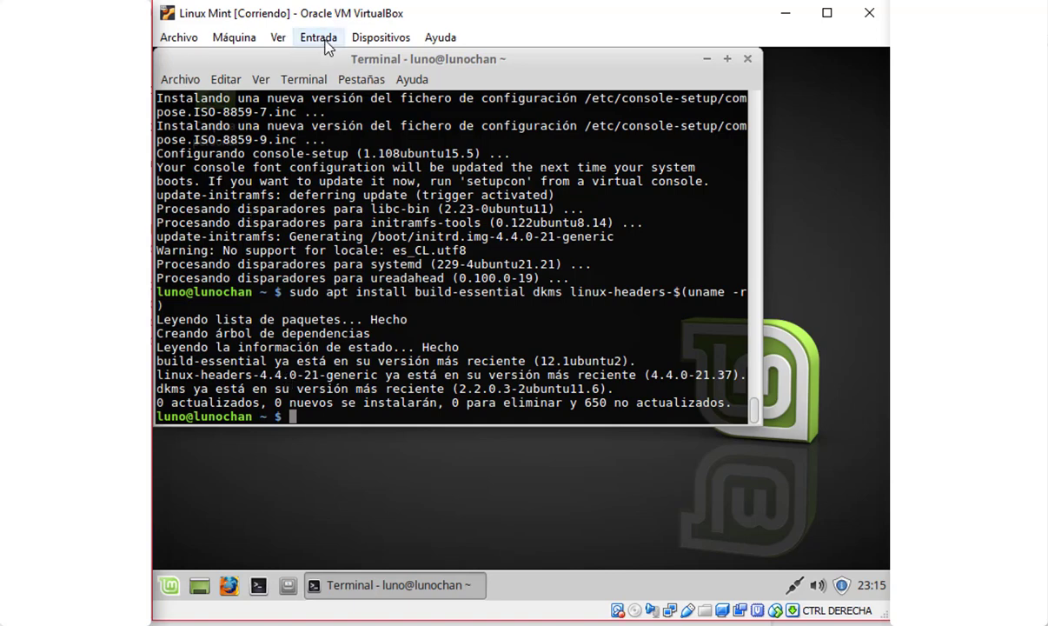
Insert the Guest Additions CD image and open a terminal in its VBox_GAs_5.2.8 folder
left_click(371, 40)
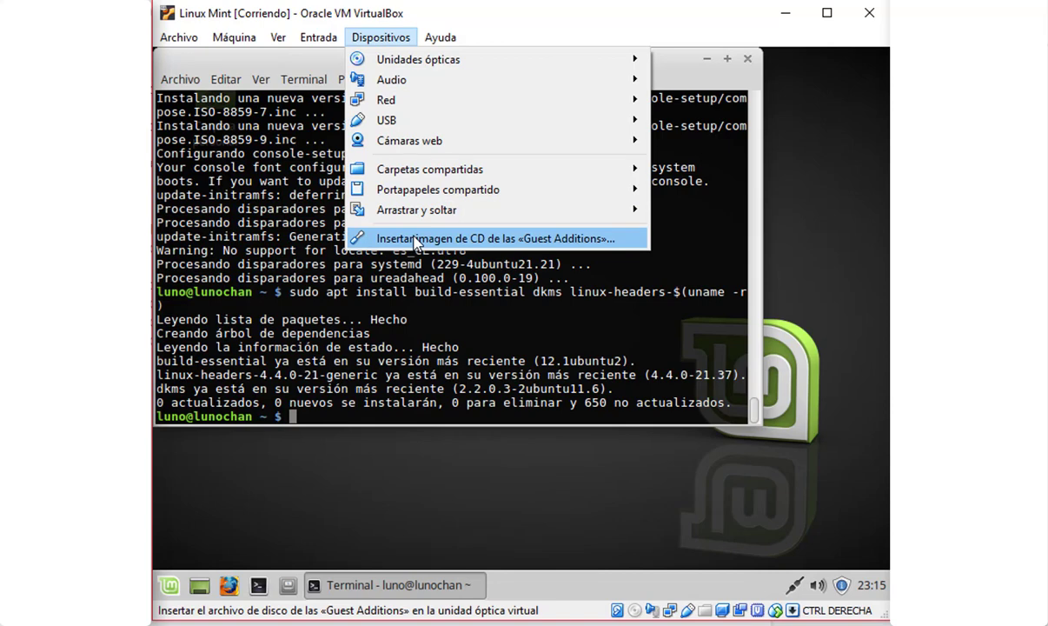
left_click(416, 240)
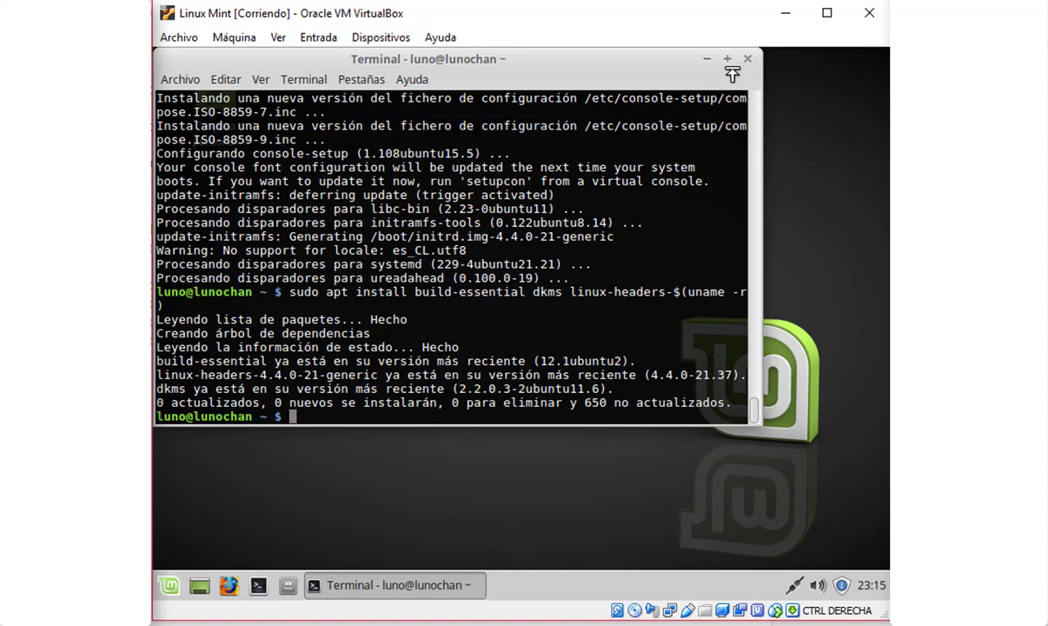
left_click(748, 58)
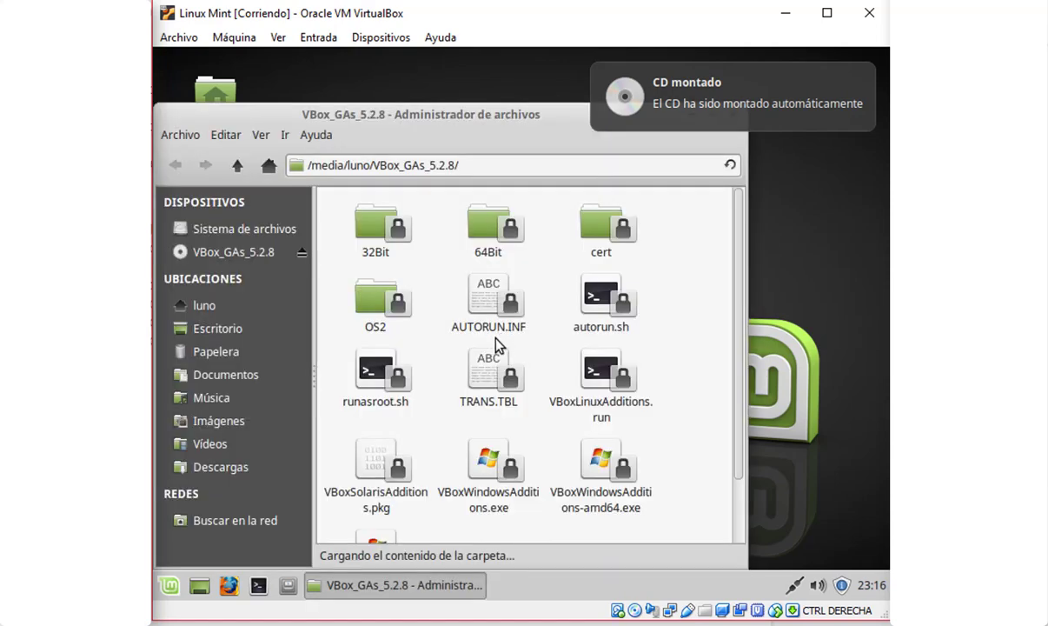
right_click(671, 283)
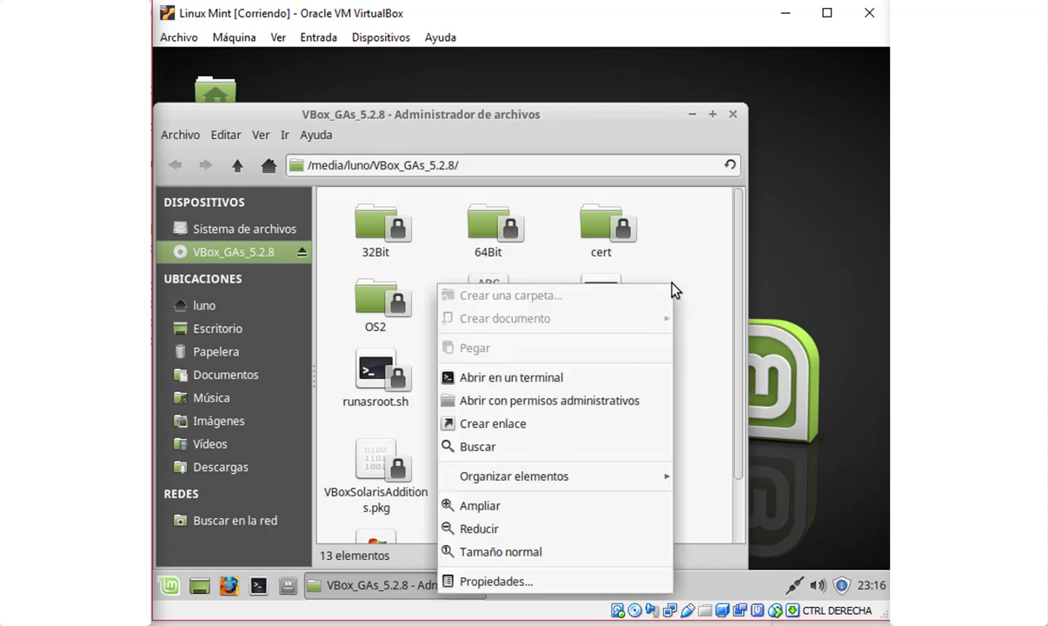
left_click(555, 380)
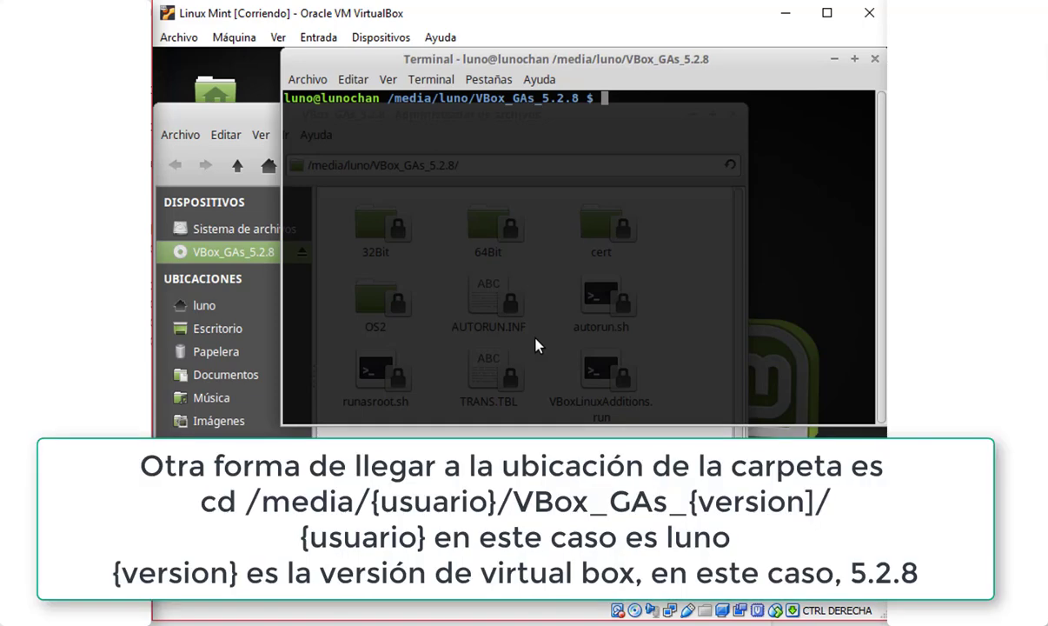
Run ./autorun.sh, then ./VBoxLinuxAdditions.run without administrator rights
type("./autorun.sh")
key("Return")
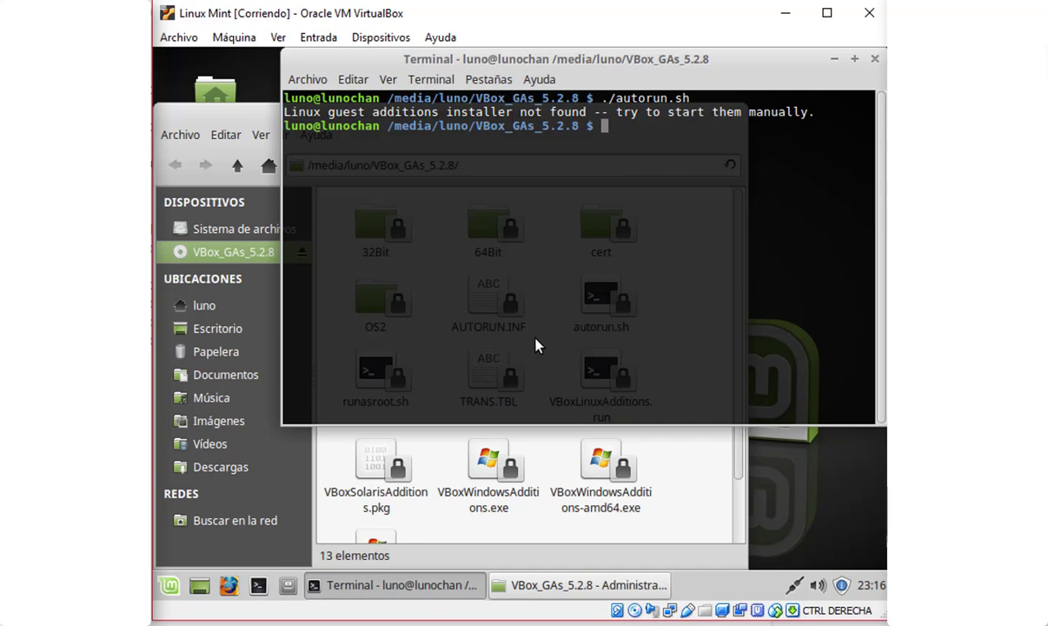
type("./VBox")
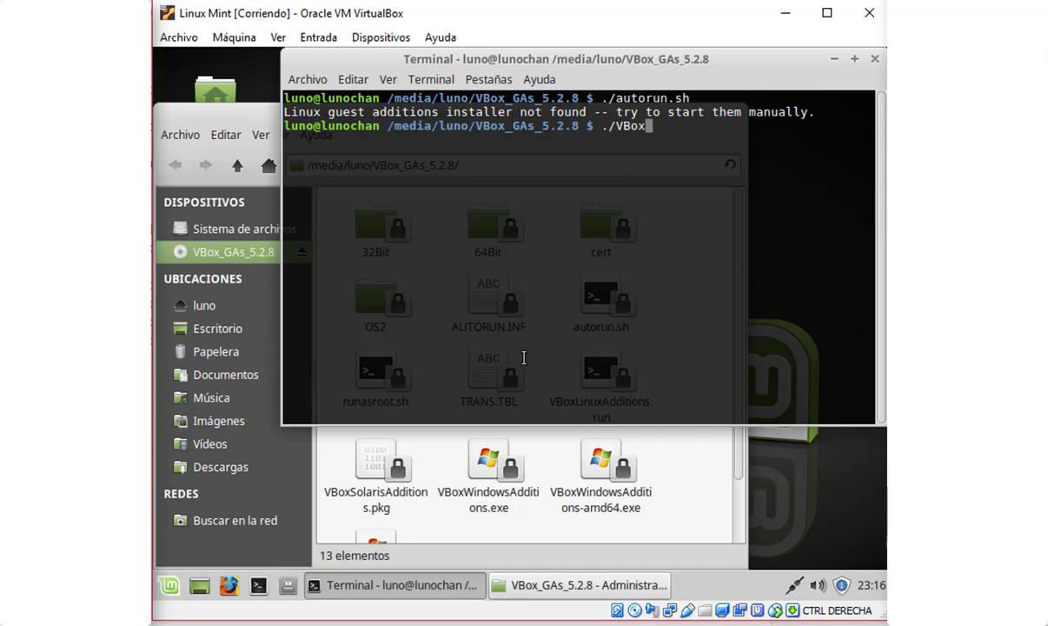
type("L")
key("Tab")
key("Return")
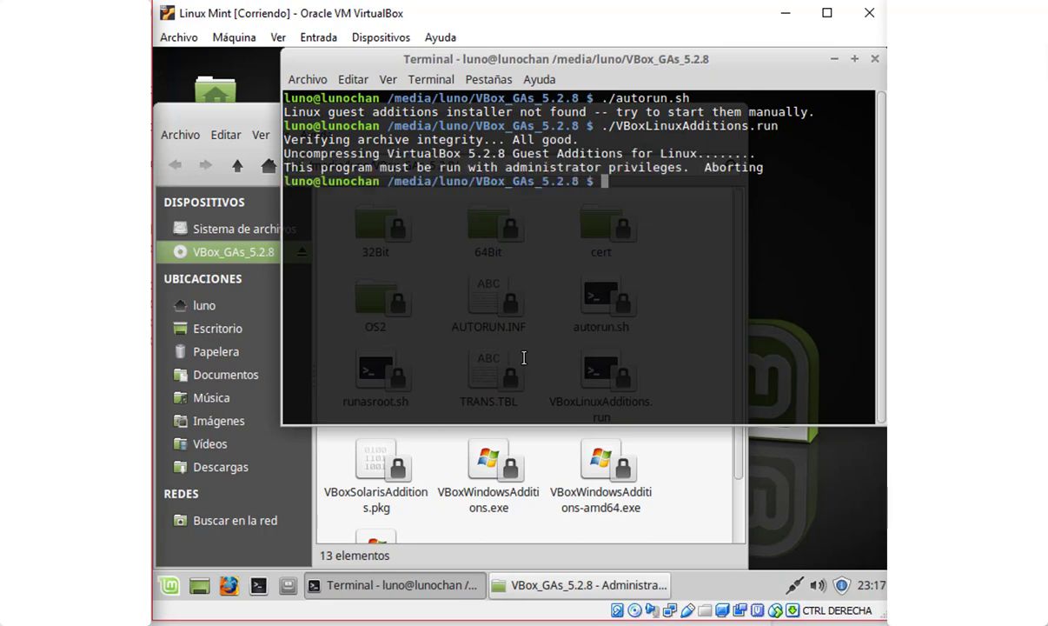
Rerun the installer as sudo ./VBoxLinuxAdditions.run, enter the password and answer yes
key("Up")
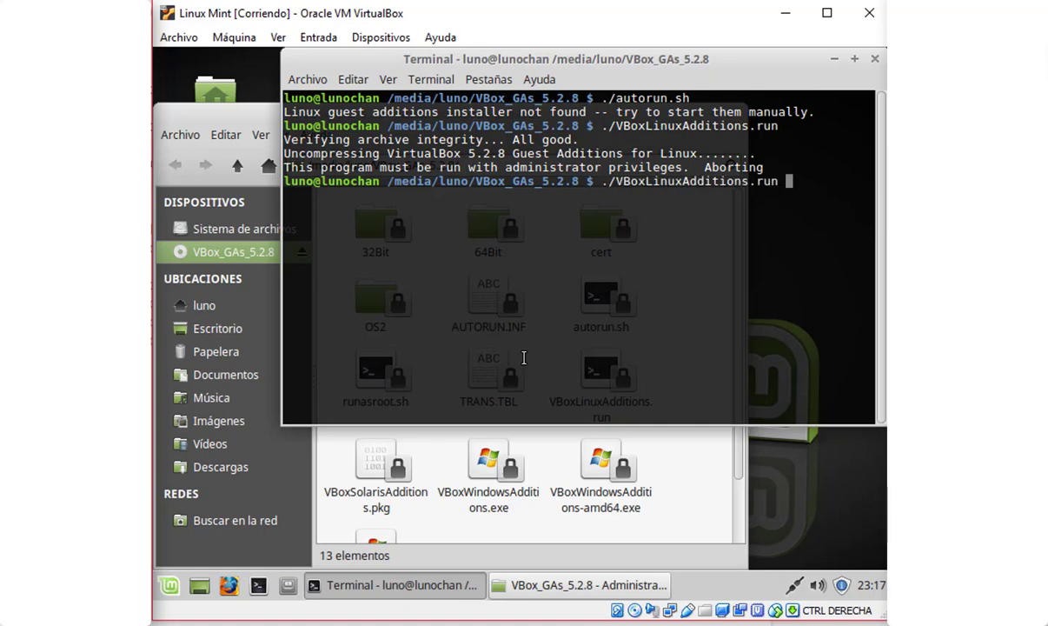
key("Left")
key("Left")
key("Left")
key("Left")
key("Left")
key("Left")
key("Left")
key("Left")
key("Left")
key("Left")
key("Left")
key("Left")
key("Left")
key("Left")
key("Left")
key("Left")
key("Left")
key("Left")
key("Left")
key("Left")
key("Left")
key("Left")
key("Left")
key("Left")
type("sudo")
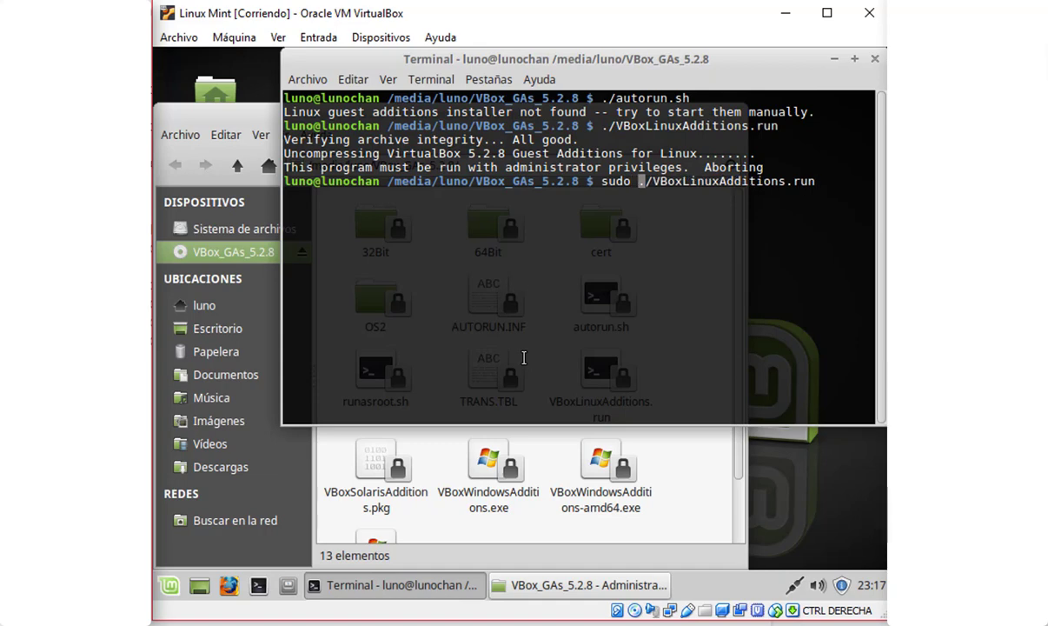
key("Right")
key("Right")
key("Right")
key("Right")
key("Right")
key("Right")
key("Right")
key("Right")
key("Right")
key("Right")
key("Right")
key("Right")
key("Right")
key("Right")
key("Right")
key("Right")
key("Right")
key("Right")
key("Right")
key("Right")
key("Right")
key("Right")
key("Right")
key("Return")
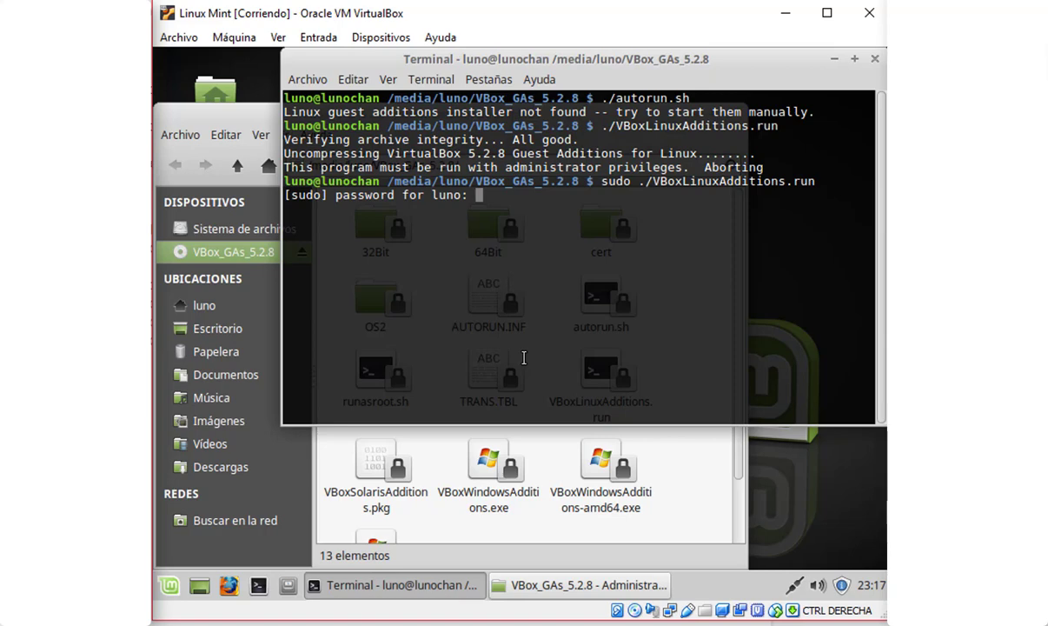
key("Return")
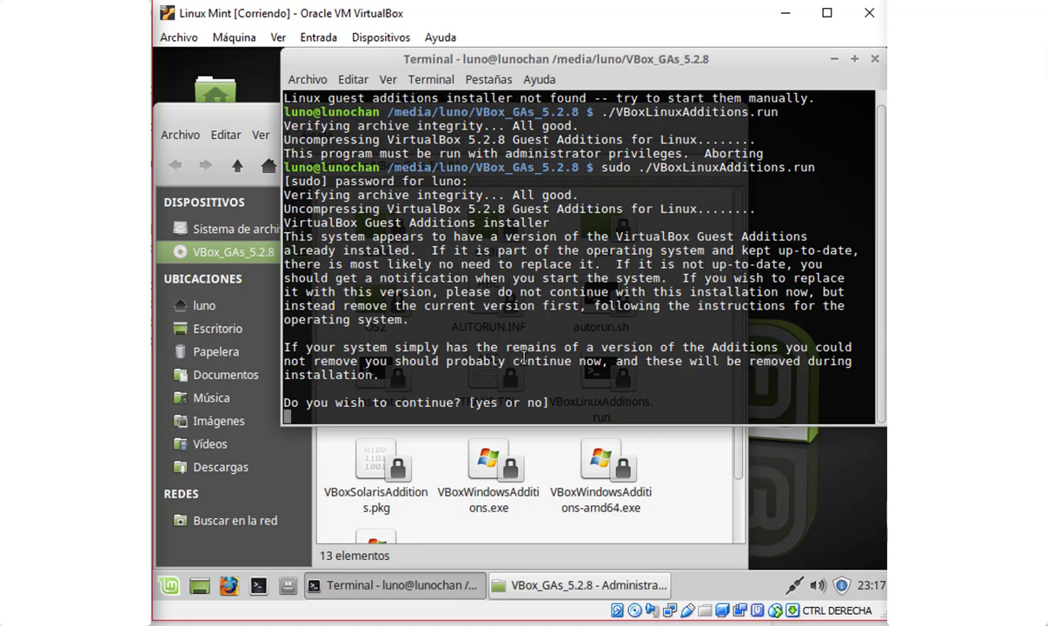
type("yes")
key("Return")
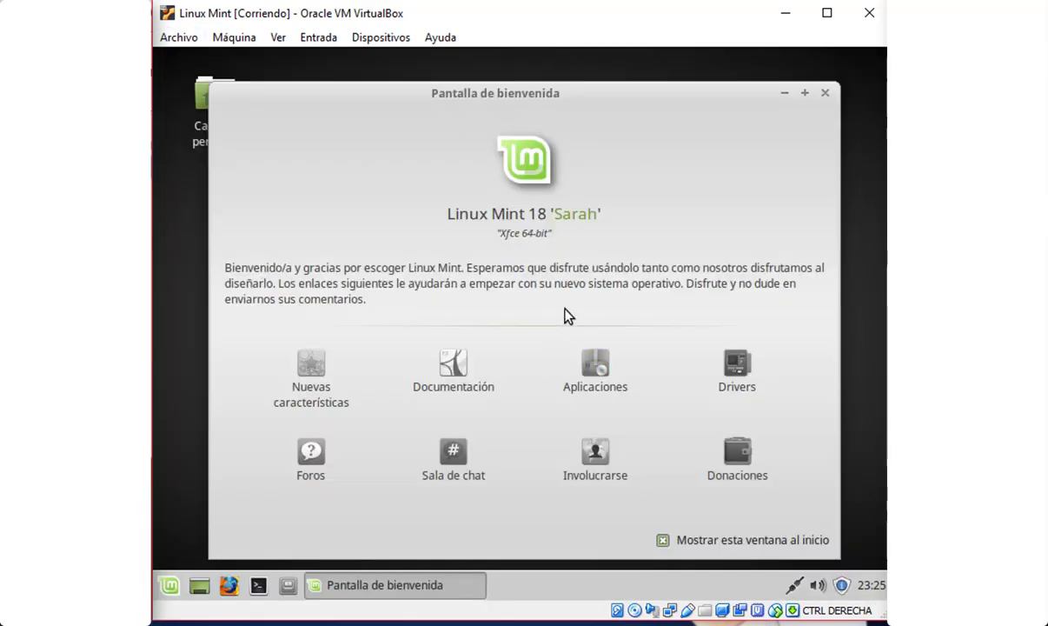
Close the welcome screen, maximize the VM window and apply Ver > Ajustar tamaño de ventana
left_click(825, 96)
left_click_drag(332, 177, 591, 335)
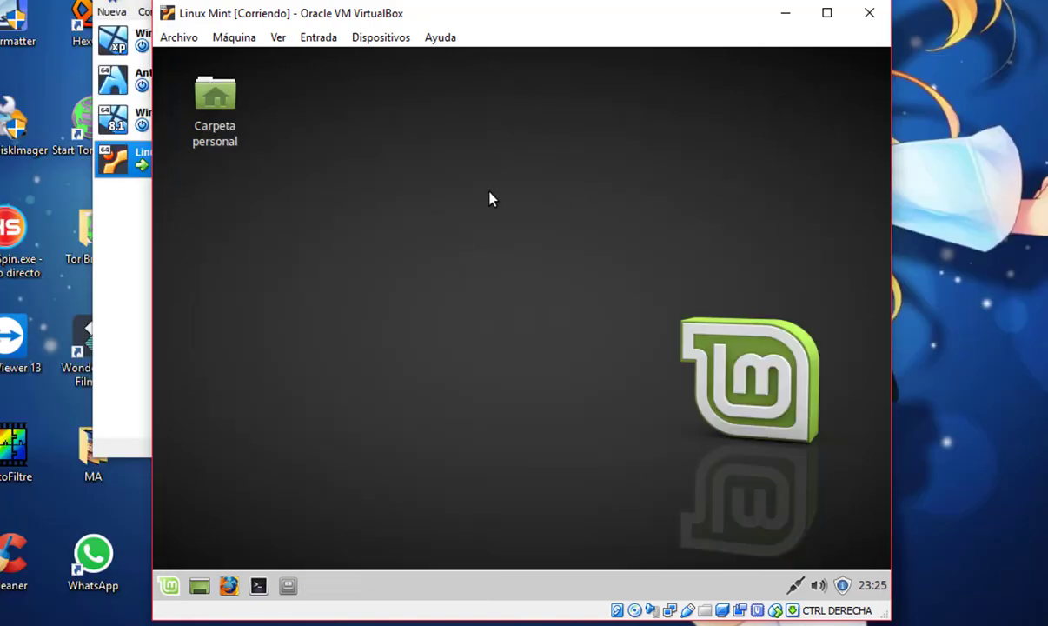
left_click(826, 13)
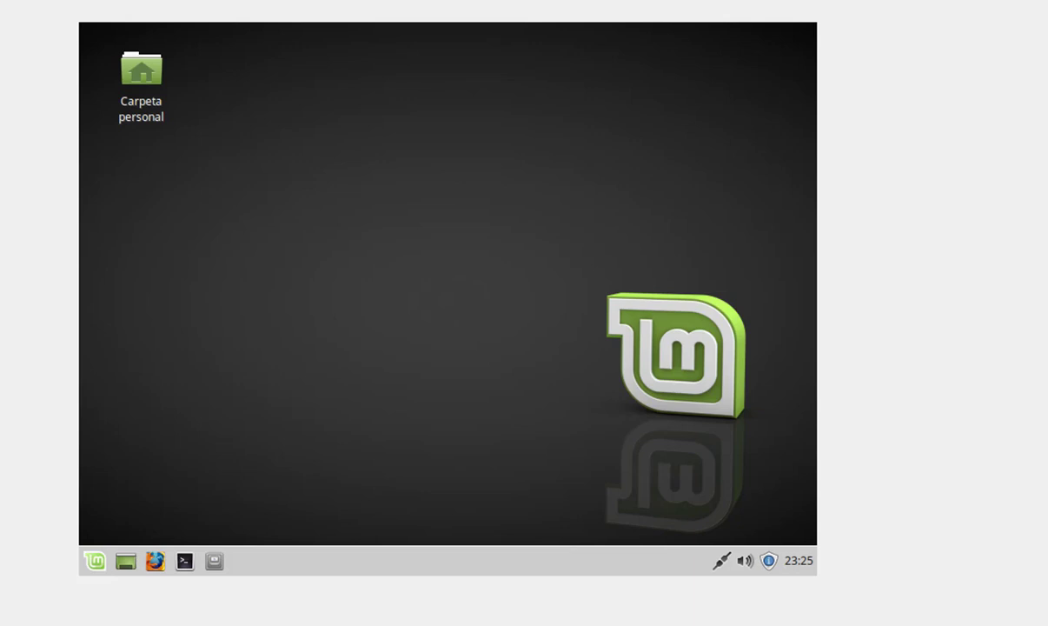
left_click(98, 25)
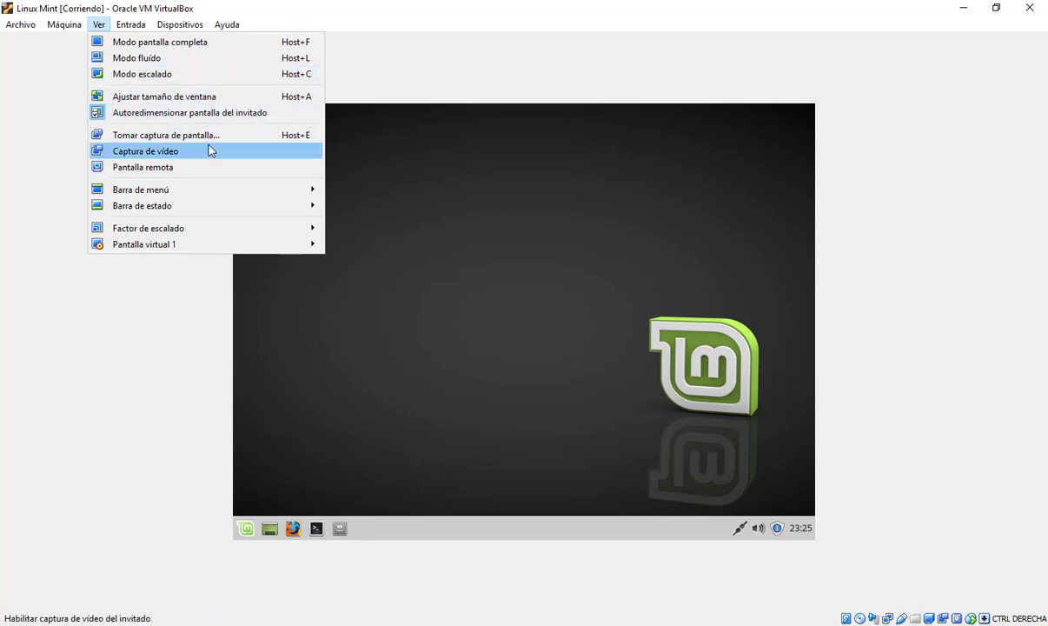
left_click(212, 103)
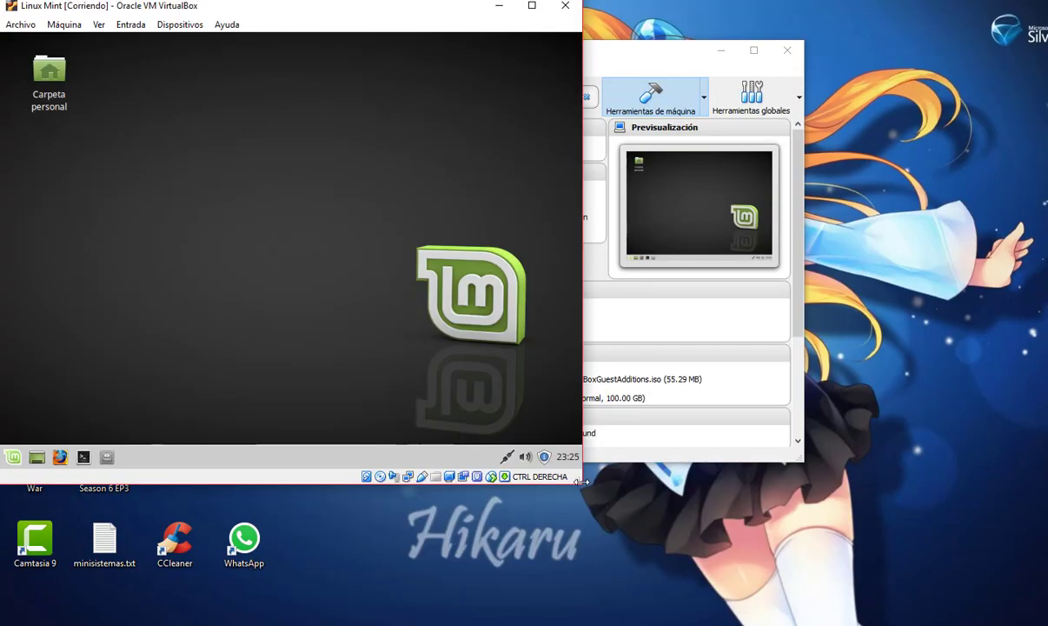
Enlarge the VM window by dragging its corner, then maximize it to full size
left_click_drag(582, 482, 818, 581)
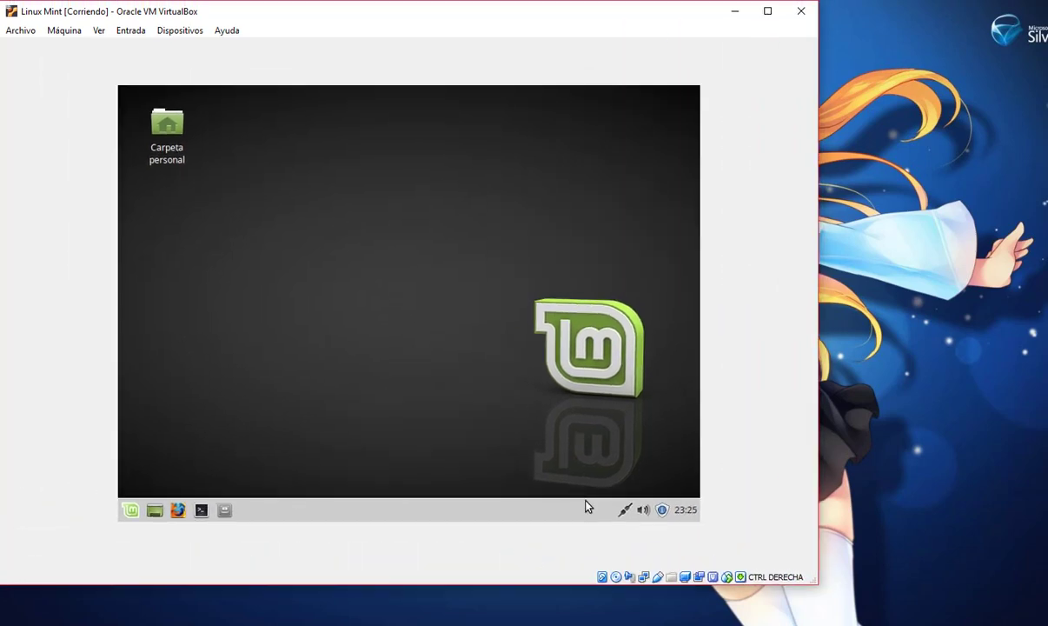
left_click(99, 30)
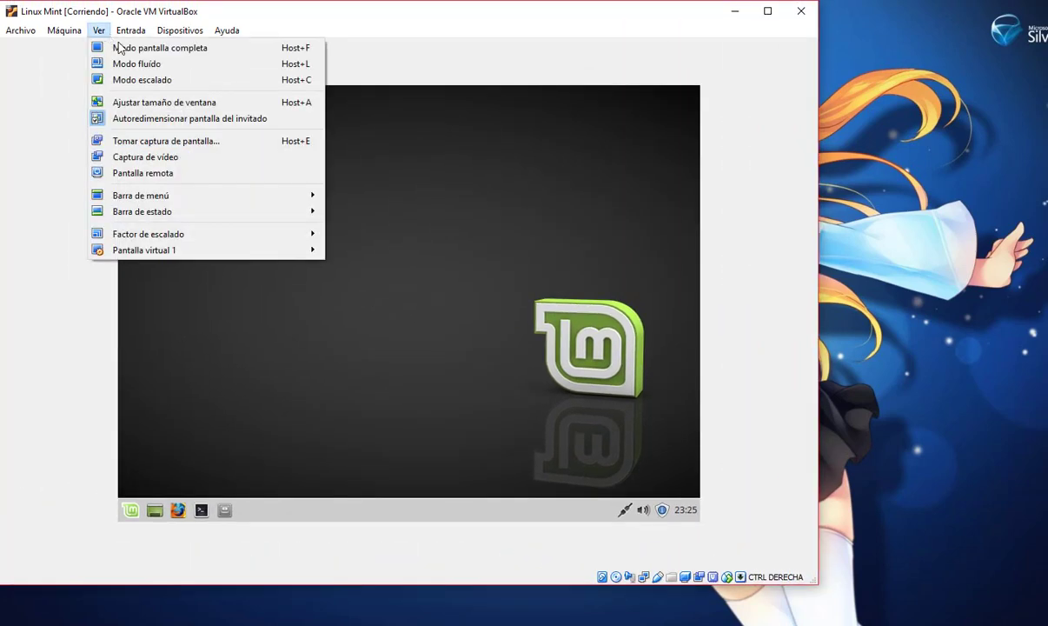
key("Right")
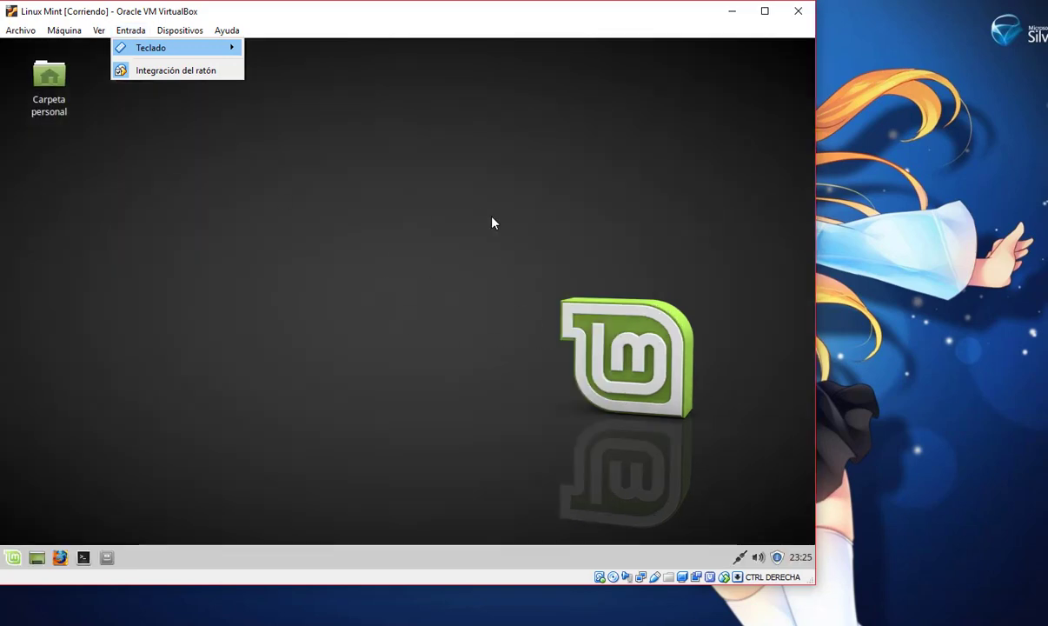
left_click(392, 195)
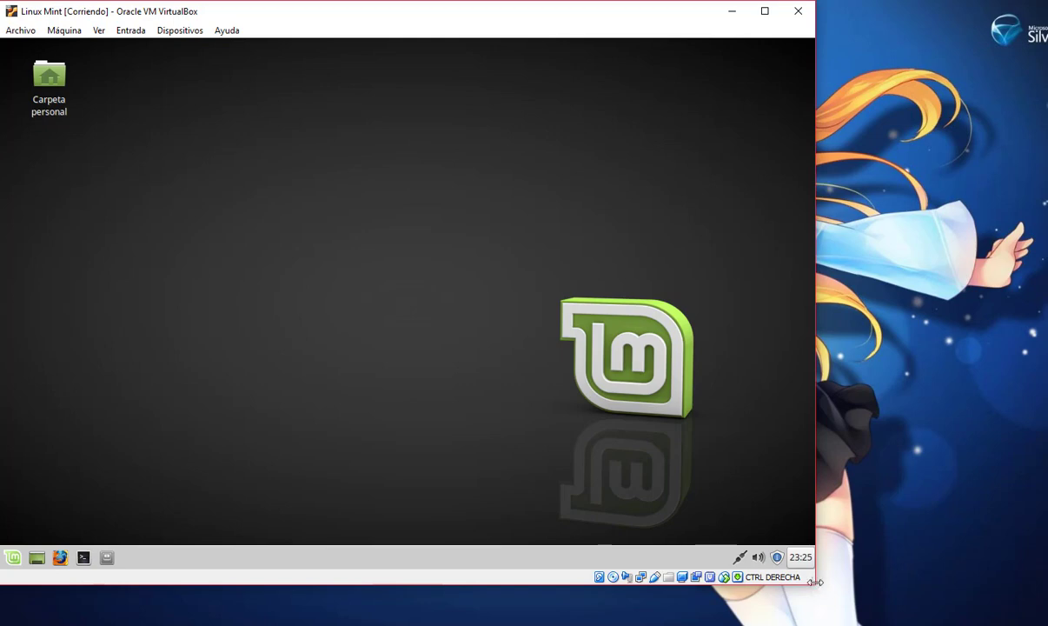
left_click_drag(814, 582, 1008, 601)
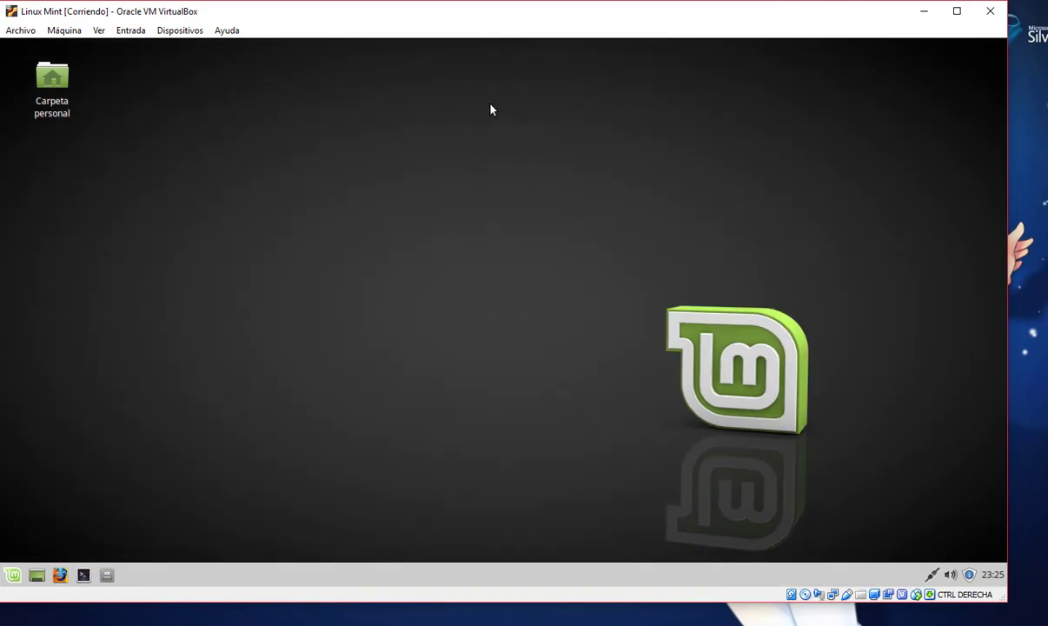
left_click(957, 13)
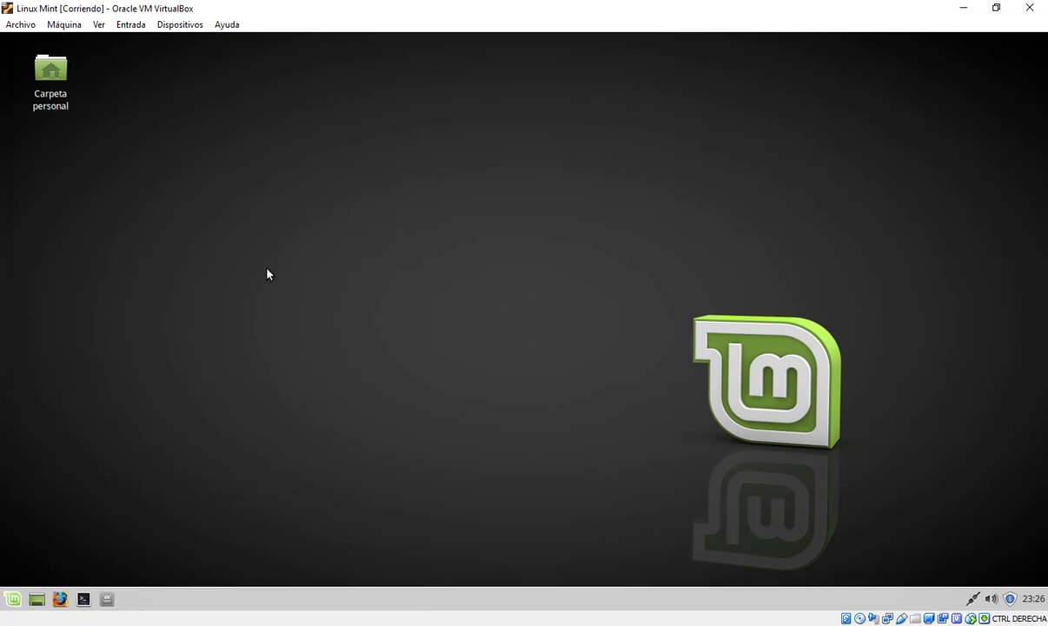
In a new terminal, edit the recalled adduser command to add the user to vboxsf
left_click(84, 599)
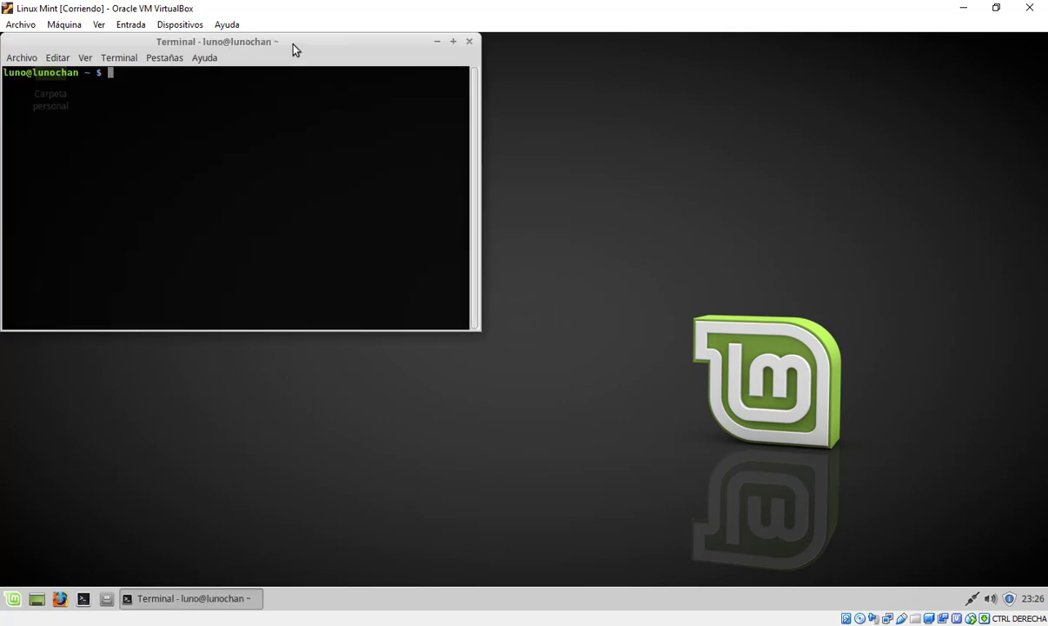
left_click_drag(277, 41, 535, 155)
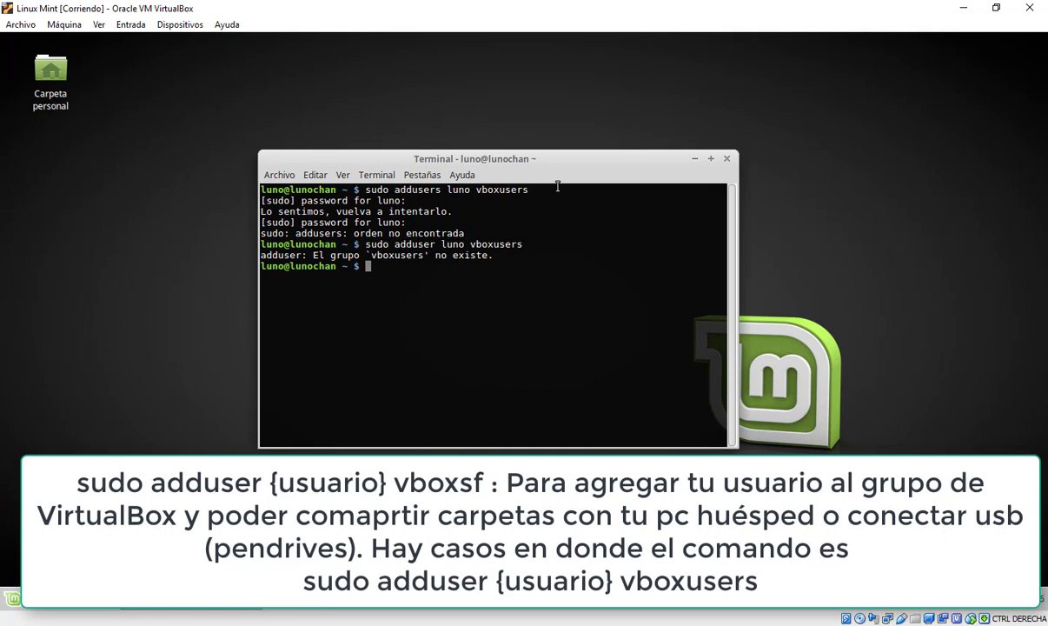
key("Up")
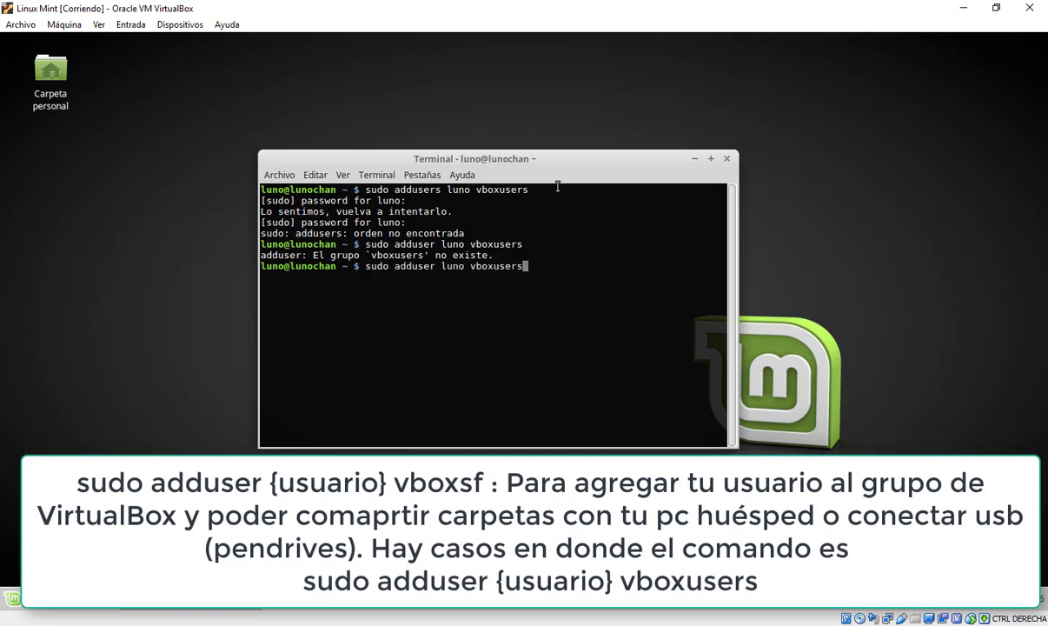
key("Right")
key("BackSpace")
key("BackSpace")
key("BackSpace")
key("BackSpace")
type("sf")
key("Return")
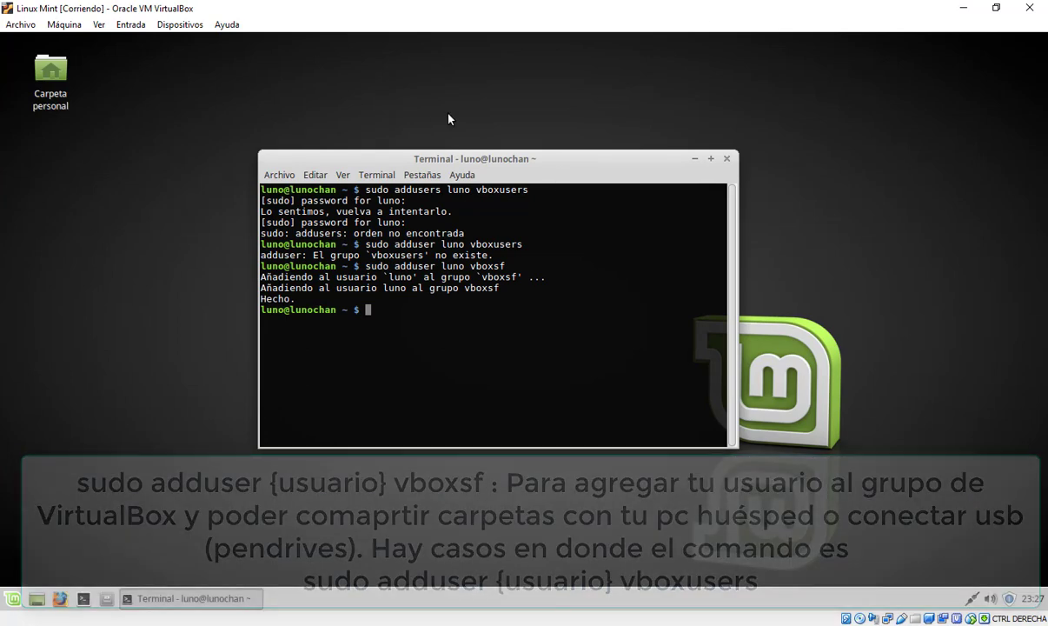
Review the vboxsf group output, then close the terminal window
double_click(487, 244)
double_click(510, 266)
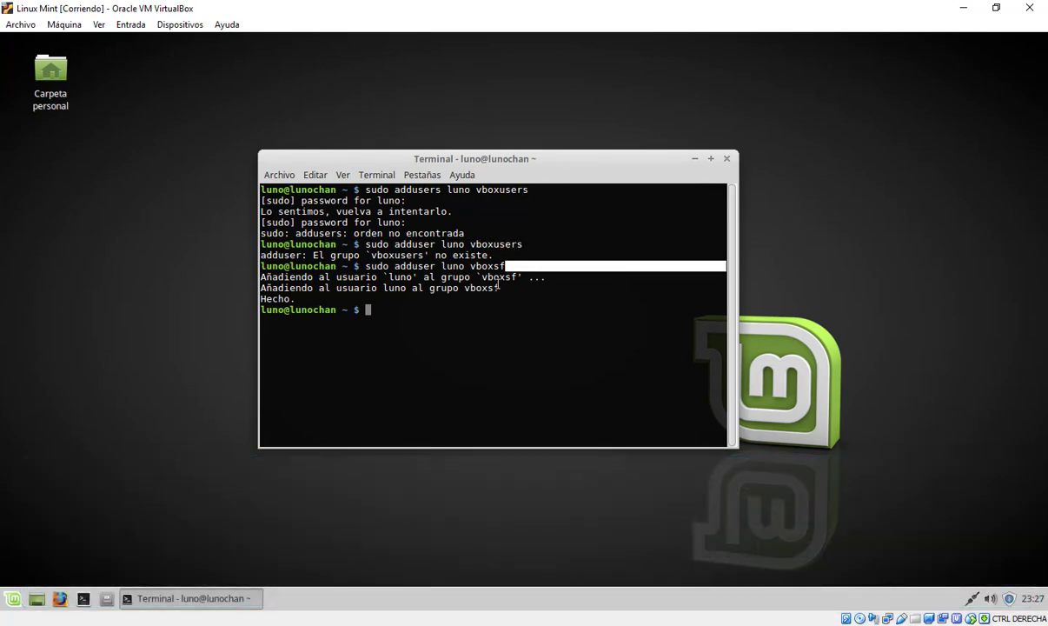
left_click(489, 286)
double_click(489, 287)
triple_click(447, 330)
left_click(386, 311)
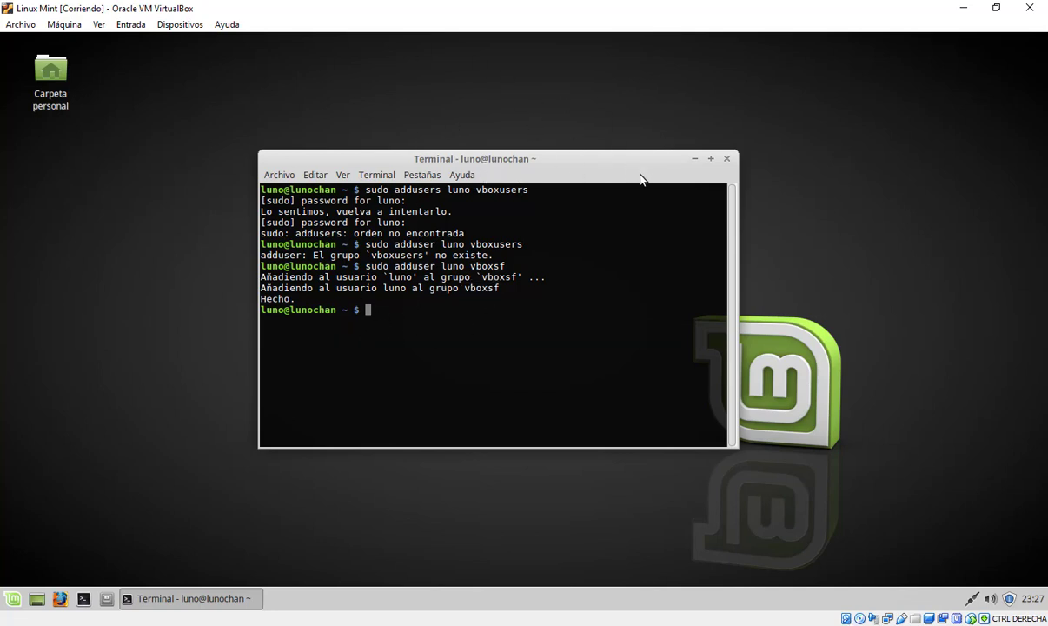
left_click(728, 160)
left_click(180, 24)
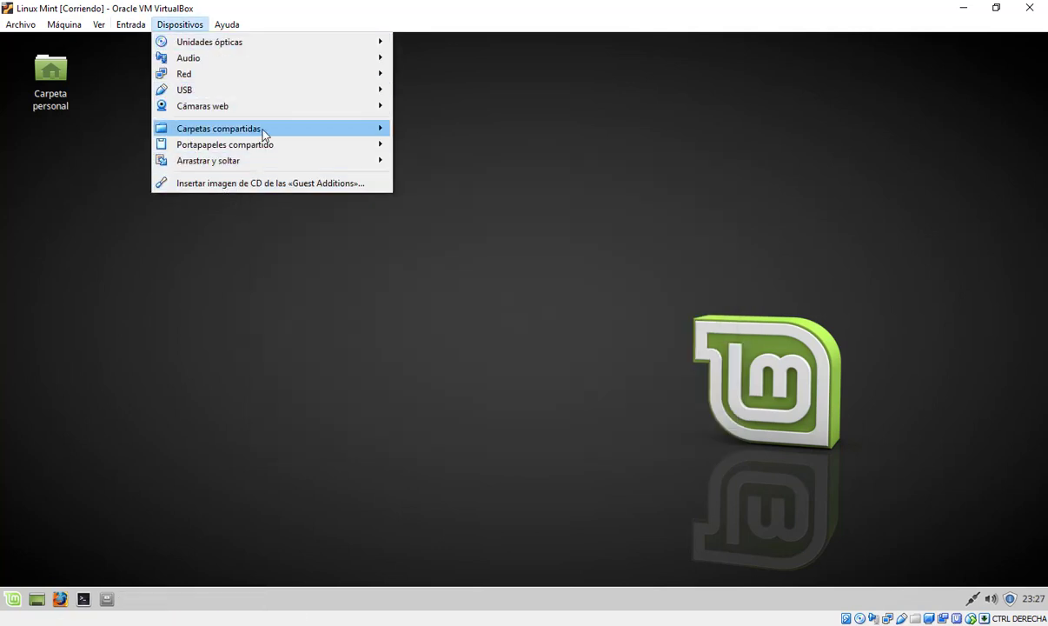
Choose Dispositivos > Carpetas compartidas > Preferencias de carpetas compartidas
mouse_move(266, 134)
left_click(432, 132)
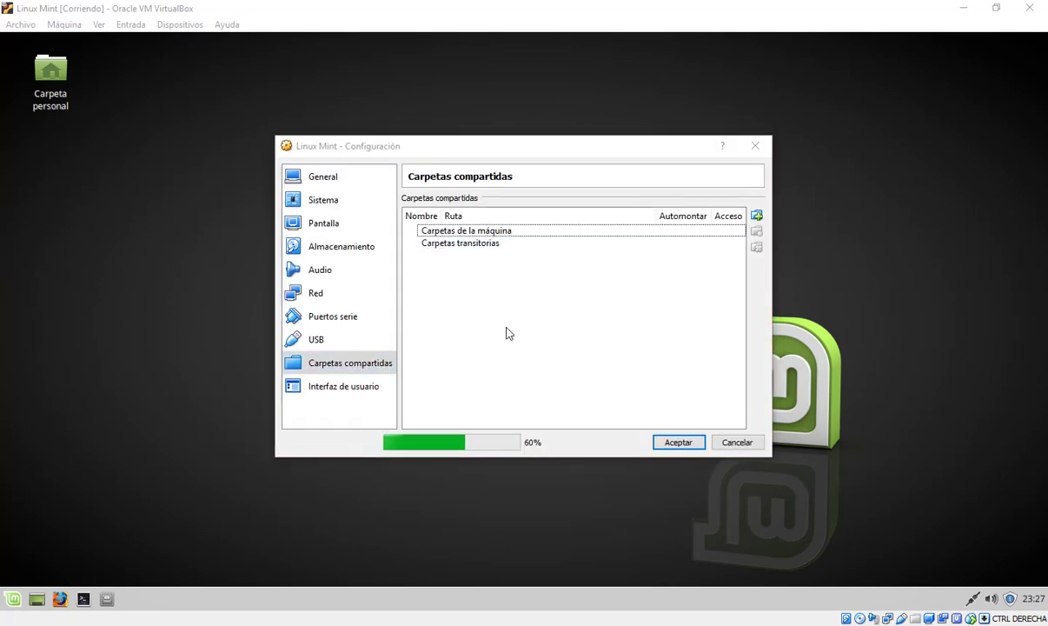
Add the host Documentos folder as a permanent, auto-mounted share and accept both dialogs
left_click(756, 216)
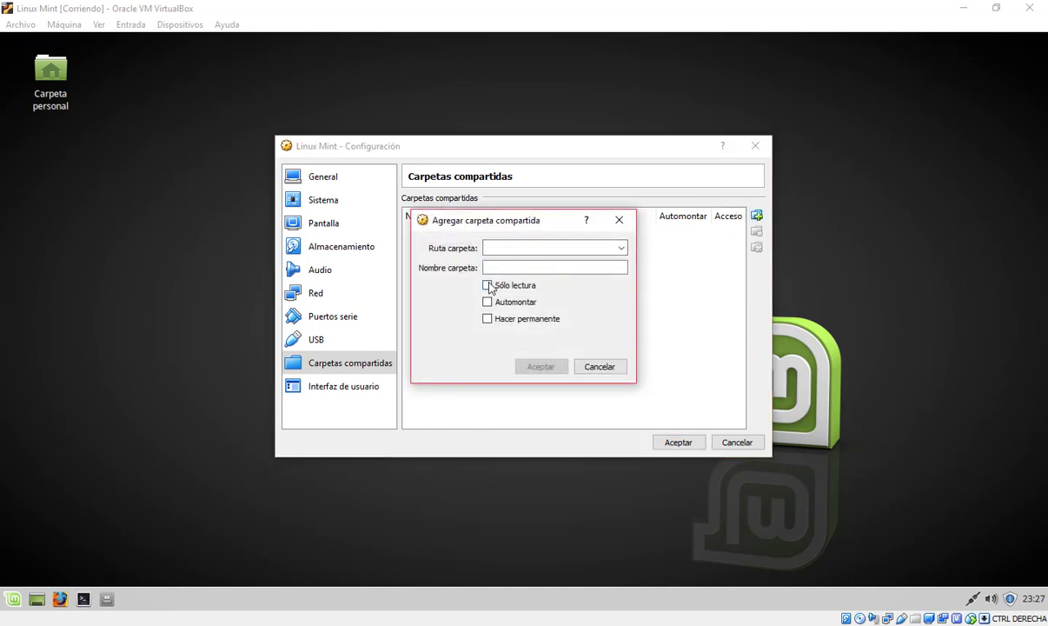
left_click(497, 319)
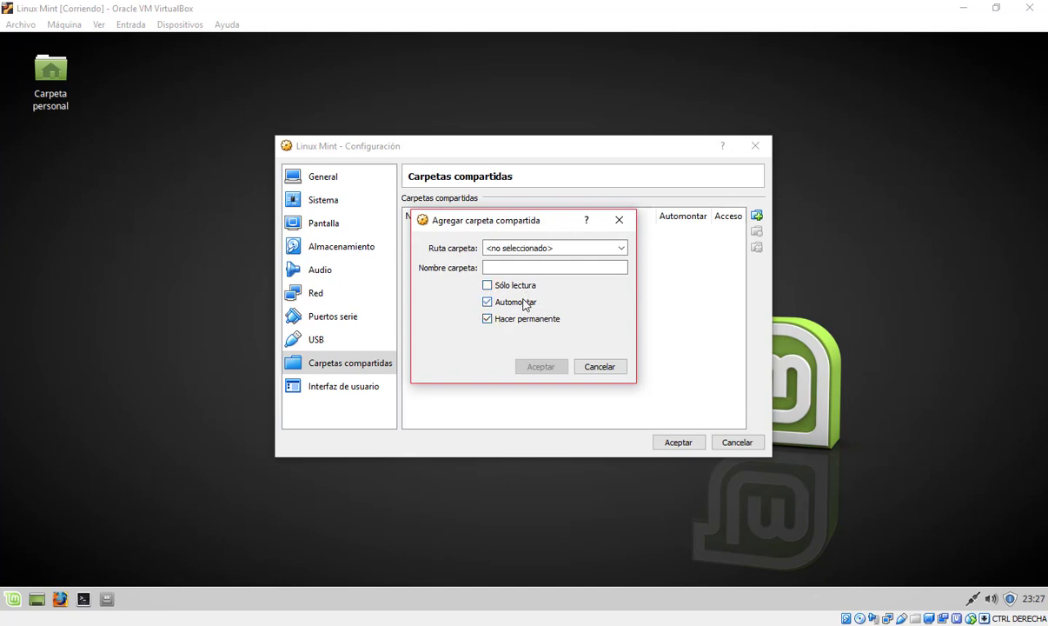
left_click(622, 248)
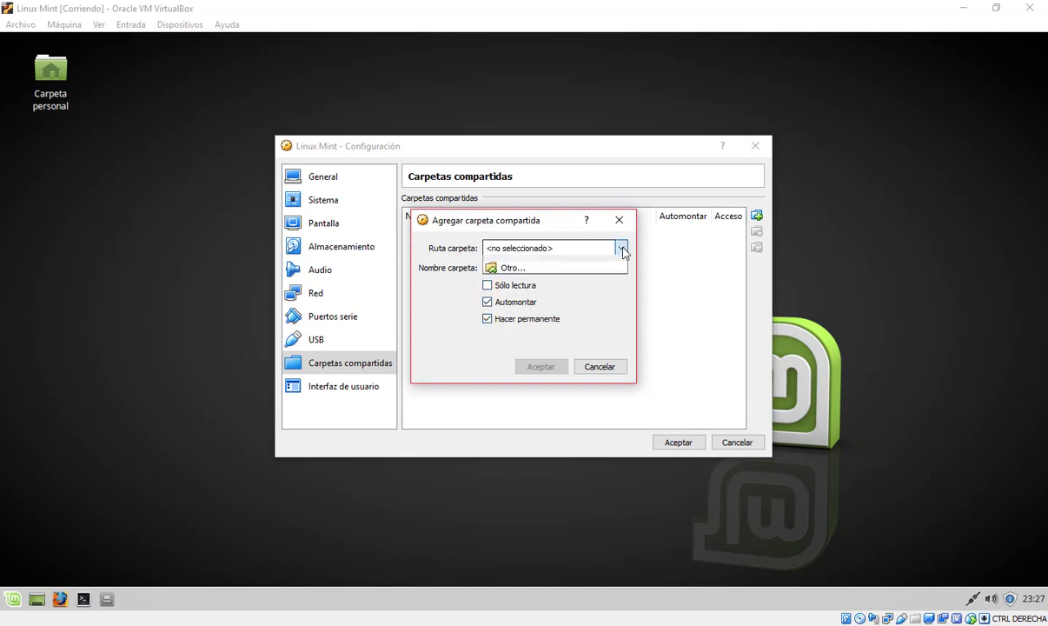
left_click(522, 270)
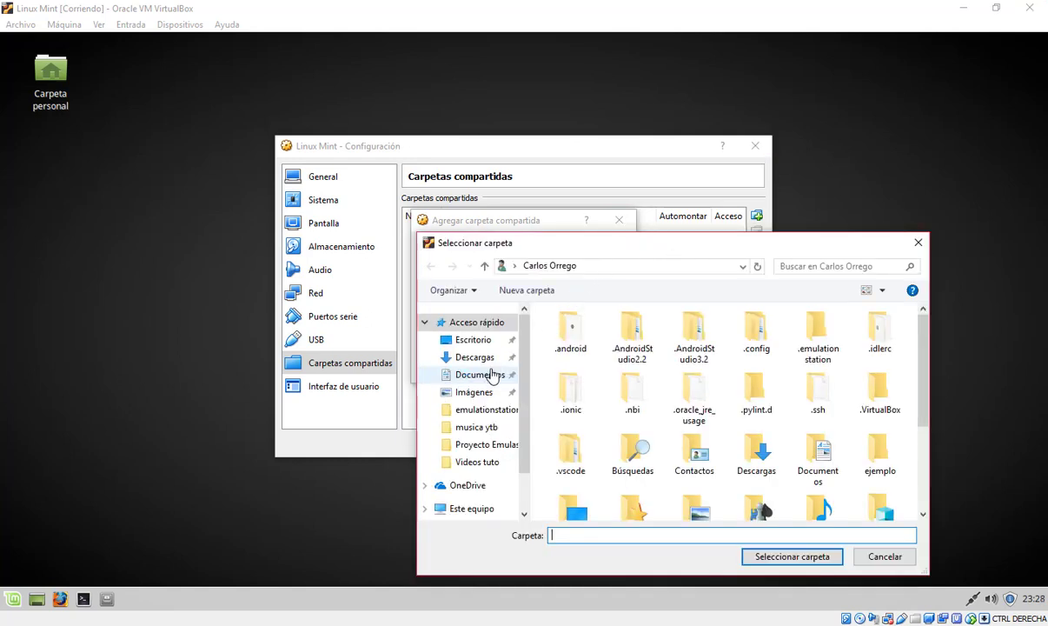
key("Escape")
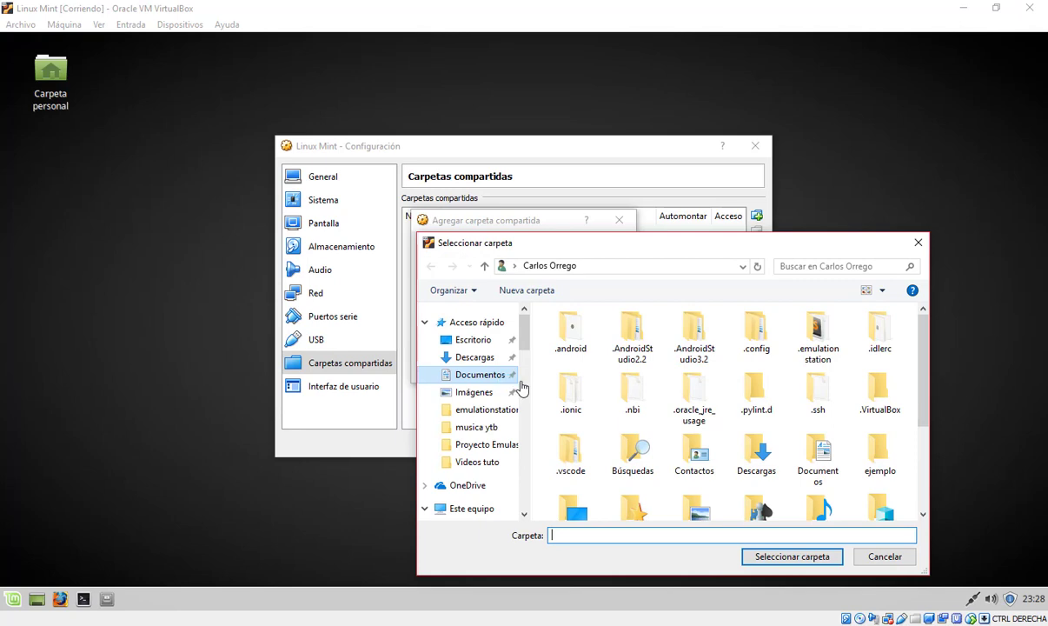
left_click(518, 380)
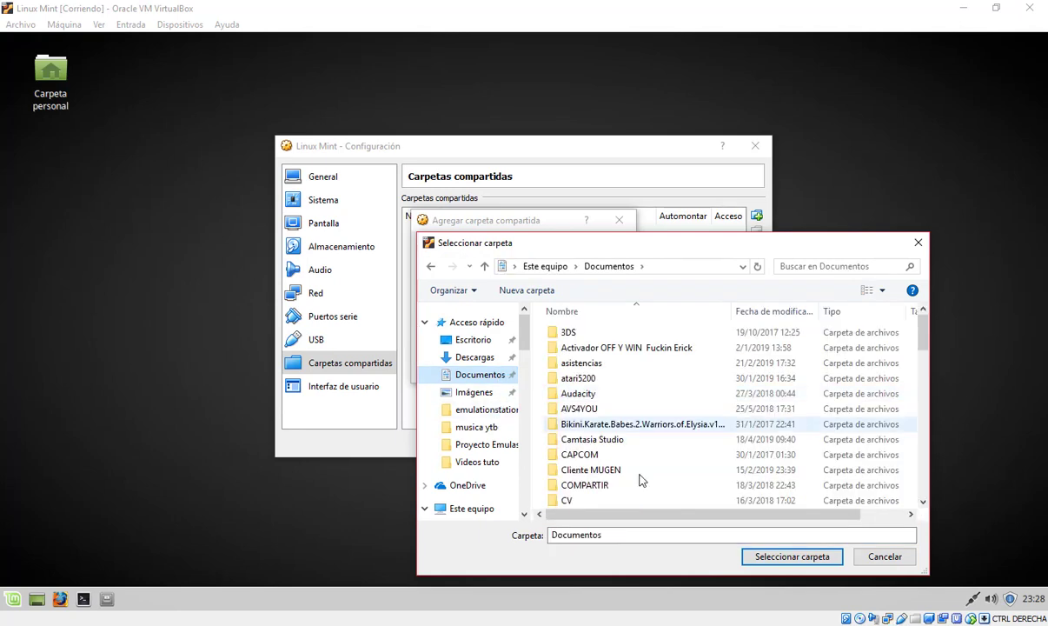
left_click(793, 556)
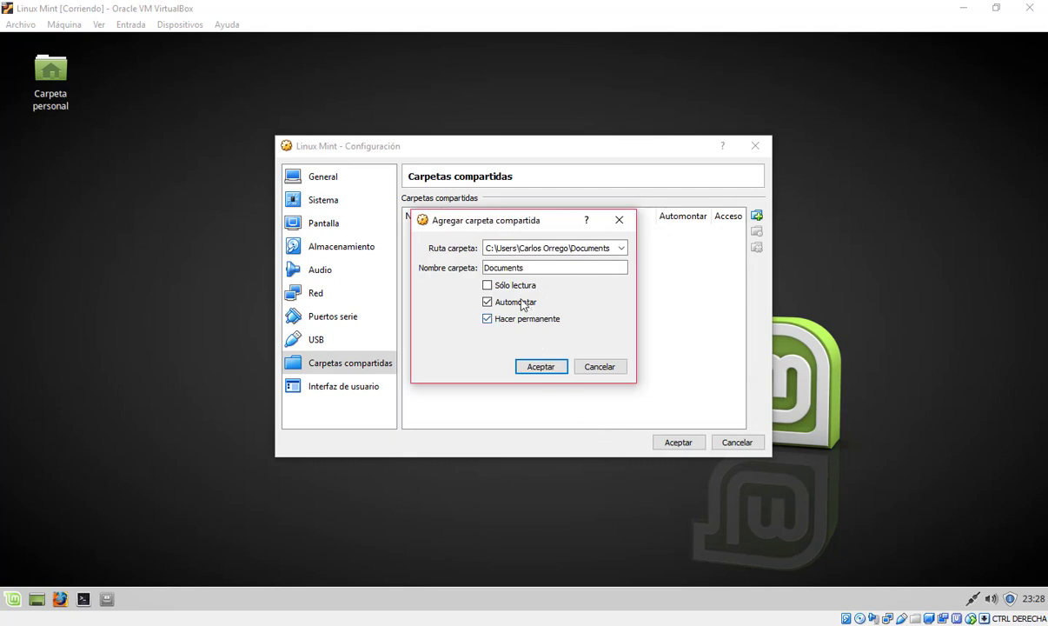
left_click(540, 368)
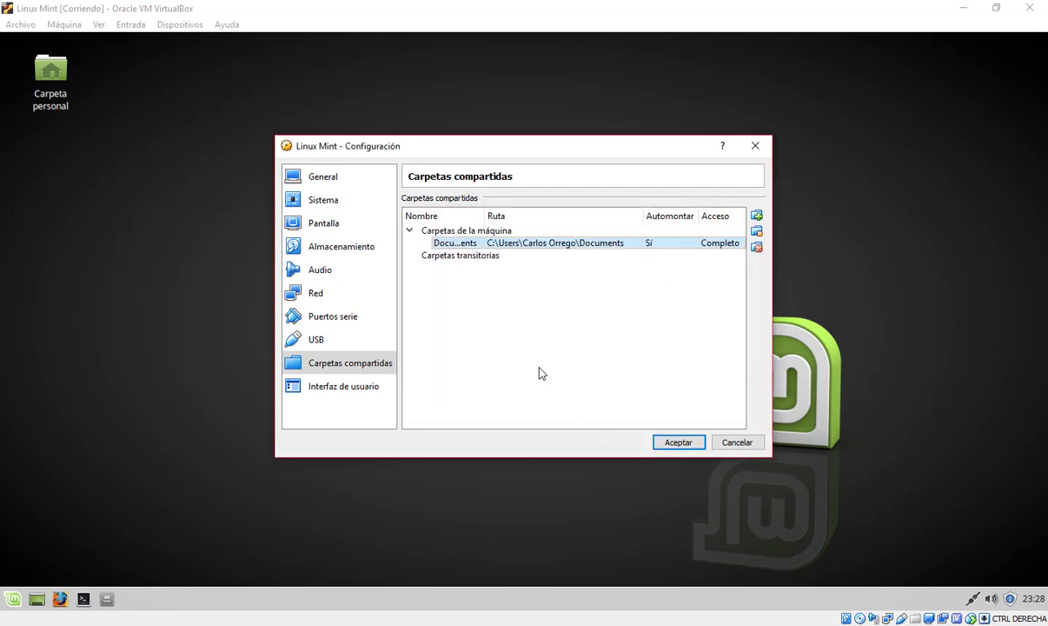
left_click(667, 446)
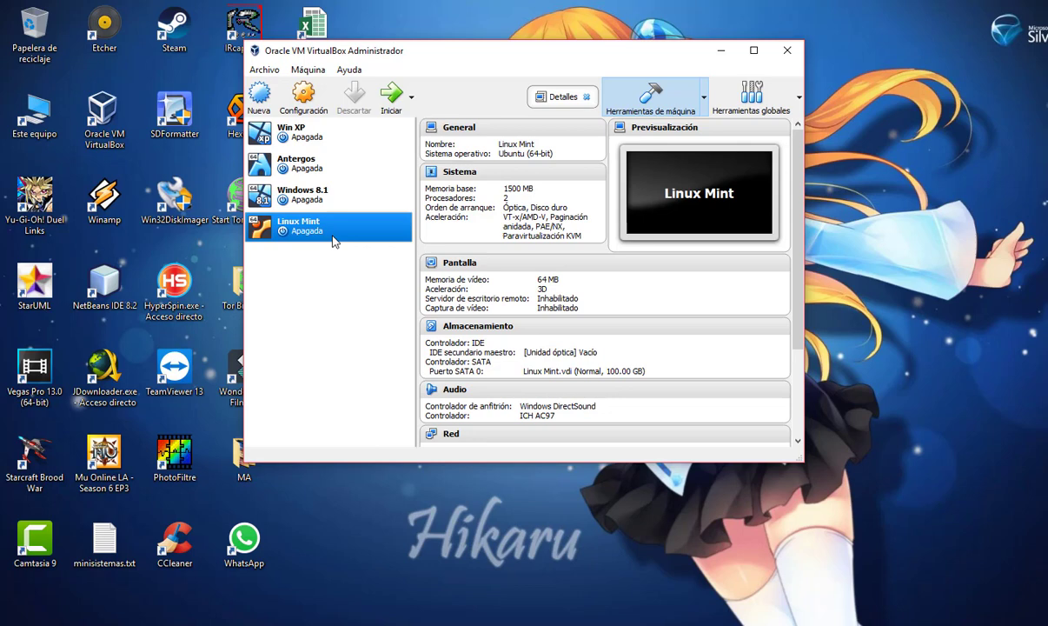
In the Linux Mint VM settings, tick the Documents entry under Carpetas compartidas
right_click(333, 242)
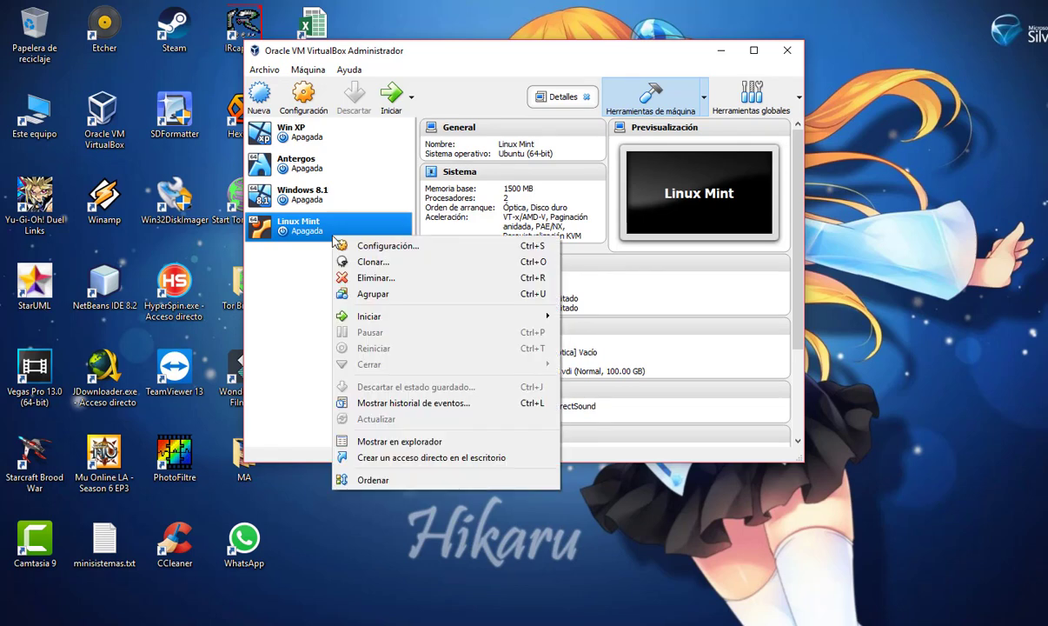
left_click(393, 241)
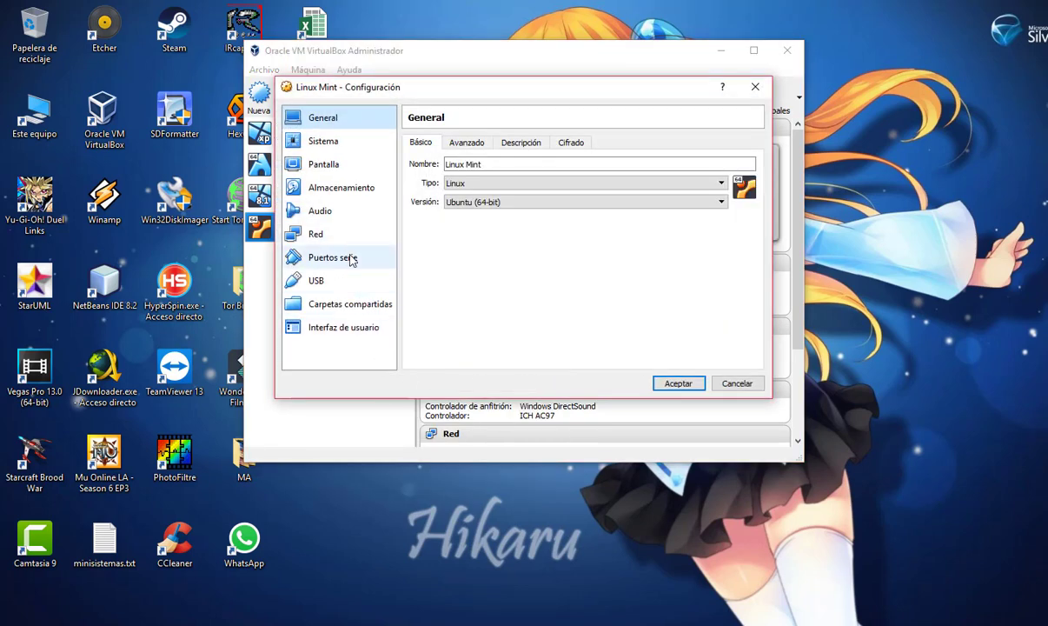
left_click(335, 303)
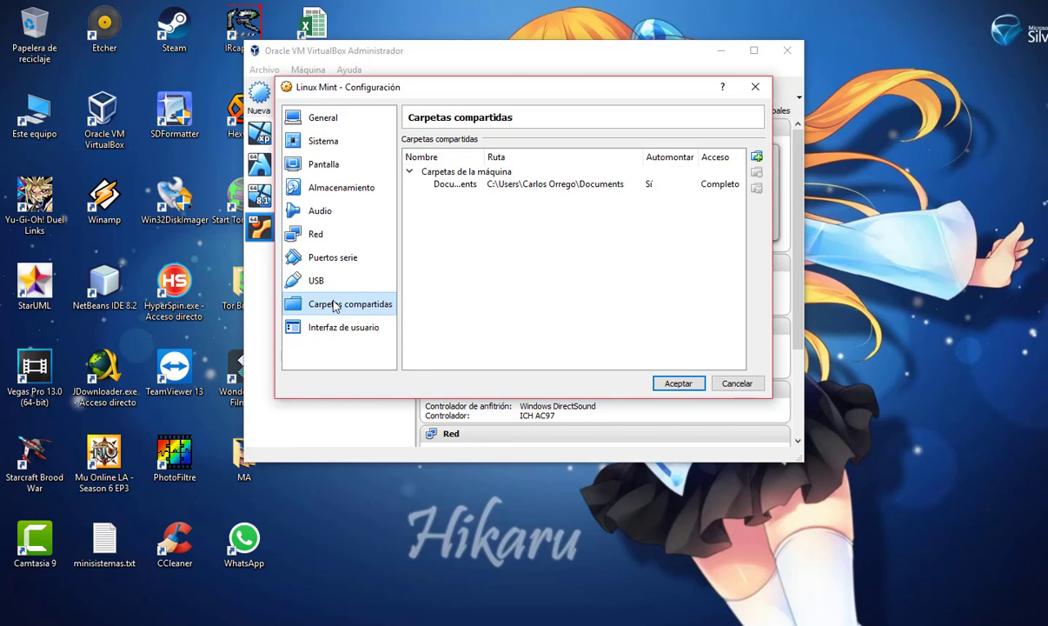
left_click(683, 187)
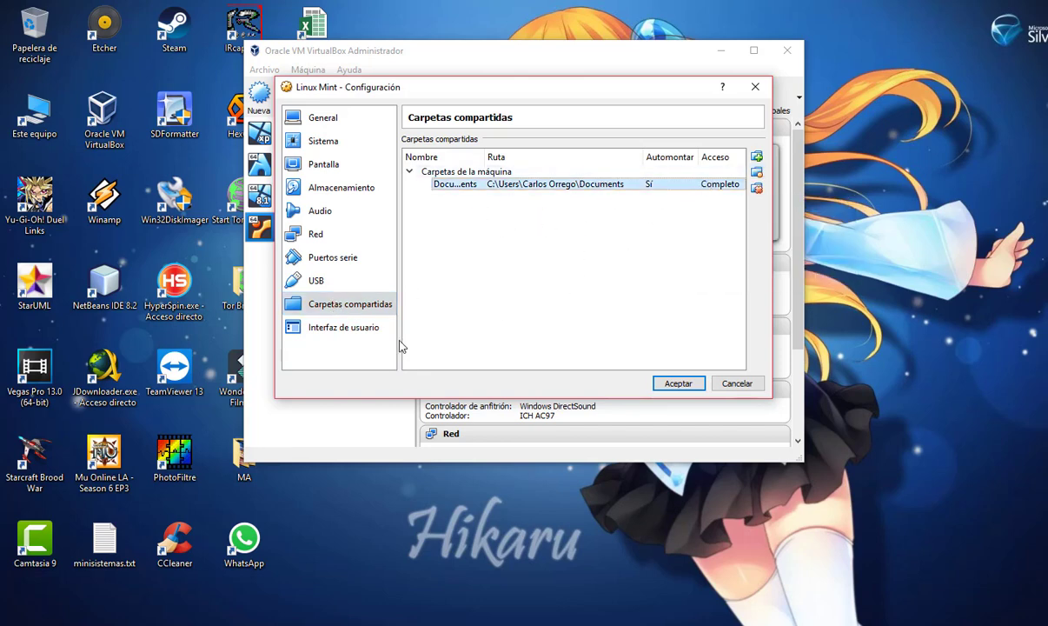
Switch the USB controller to USB 2.0 (EHCI) and save the settings with Aceptar
left_click(346, 280)
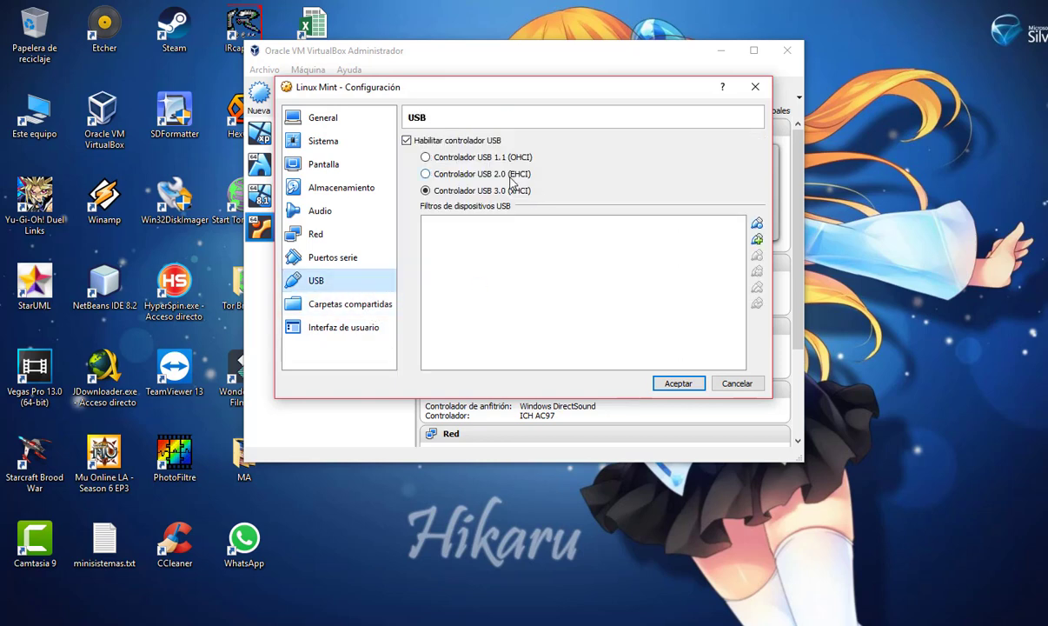
left_click(481, 174)
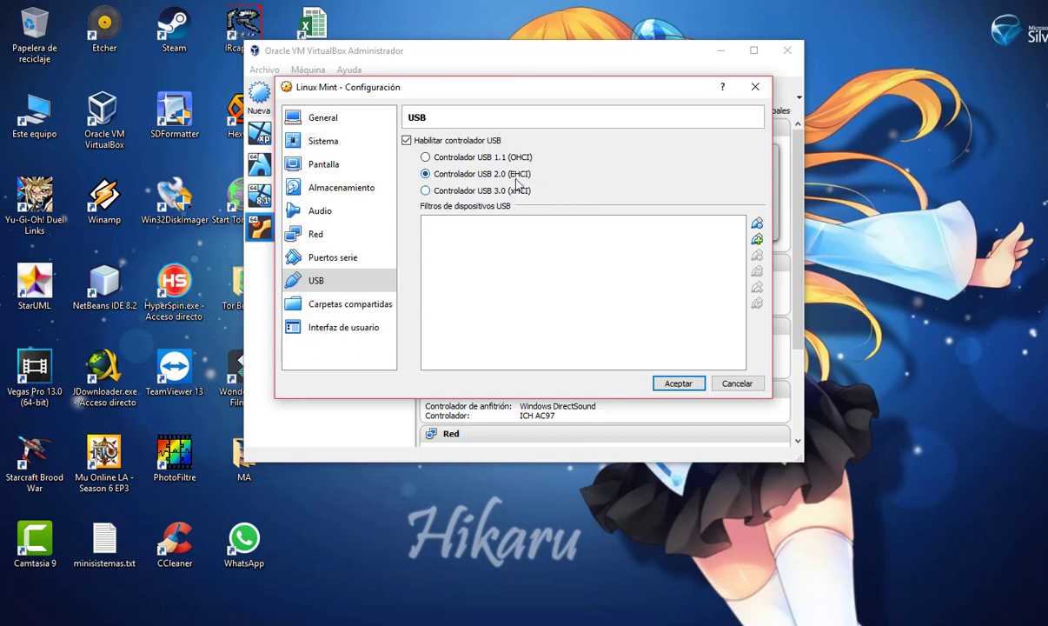
left_click(670, 383)
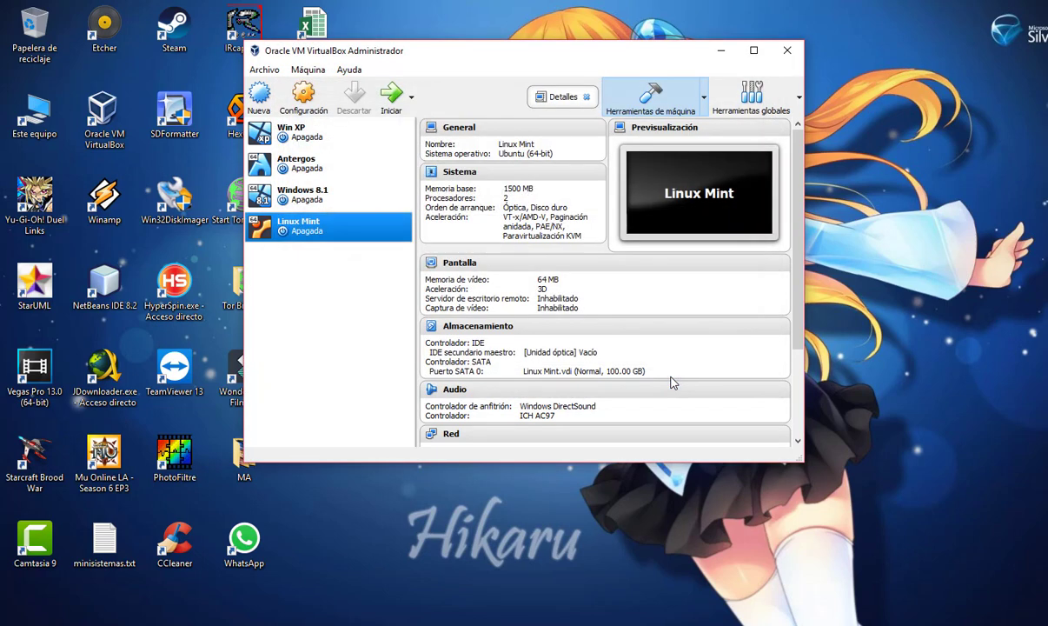
Start Linux Mint, then under General > Avanzado set Compartir portapapeles and Arrastrar y soltar to Bidireccional
left_click(369, 101)
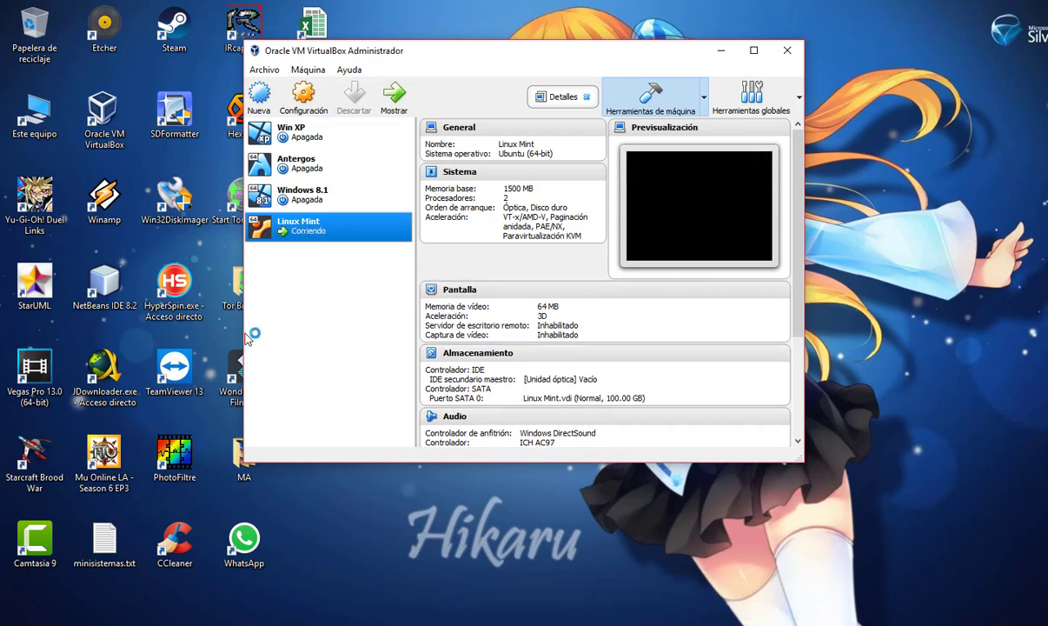
right_click(306, 227)
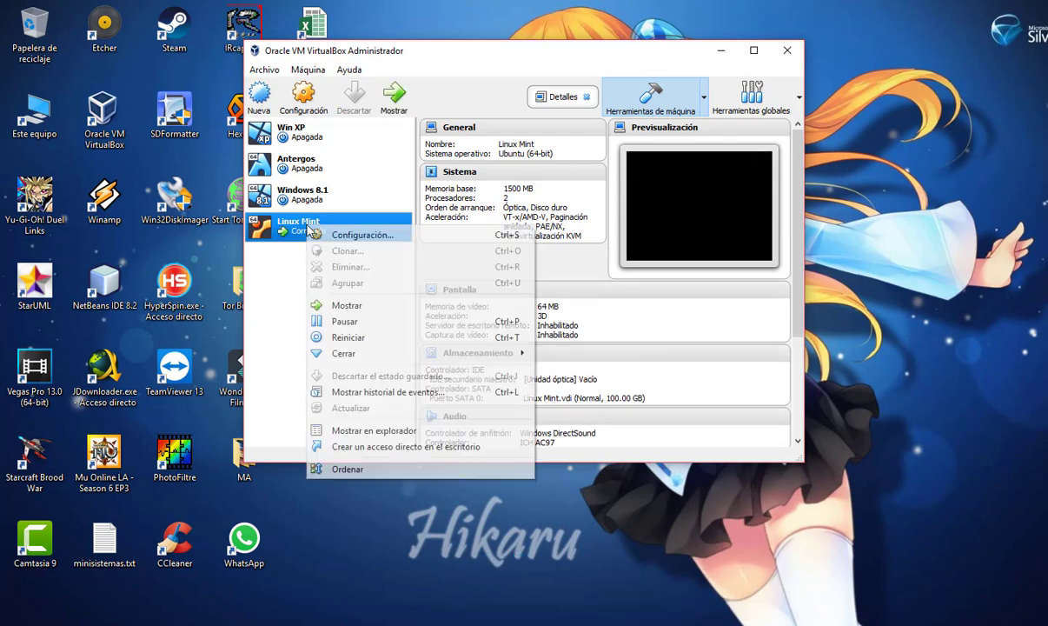
left_click(386, 239)
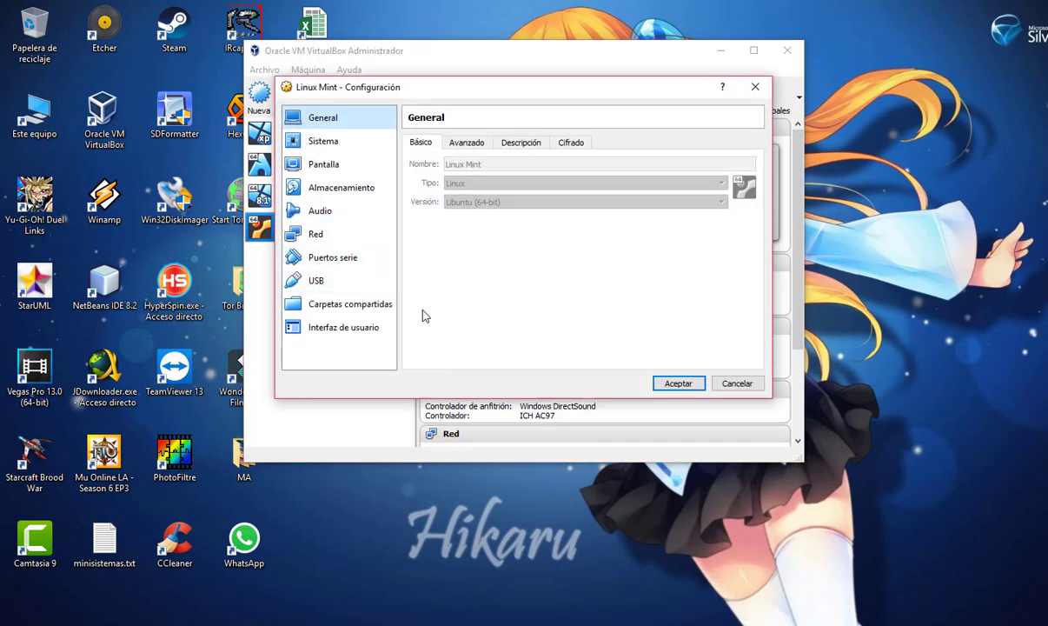
left_click(465, 143)
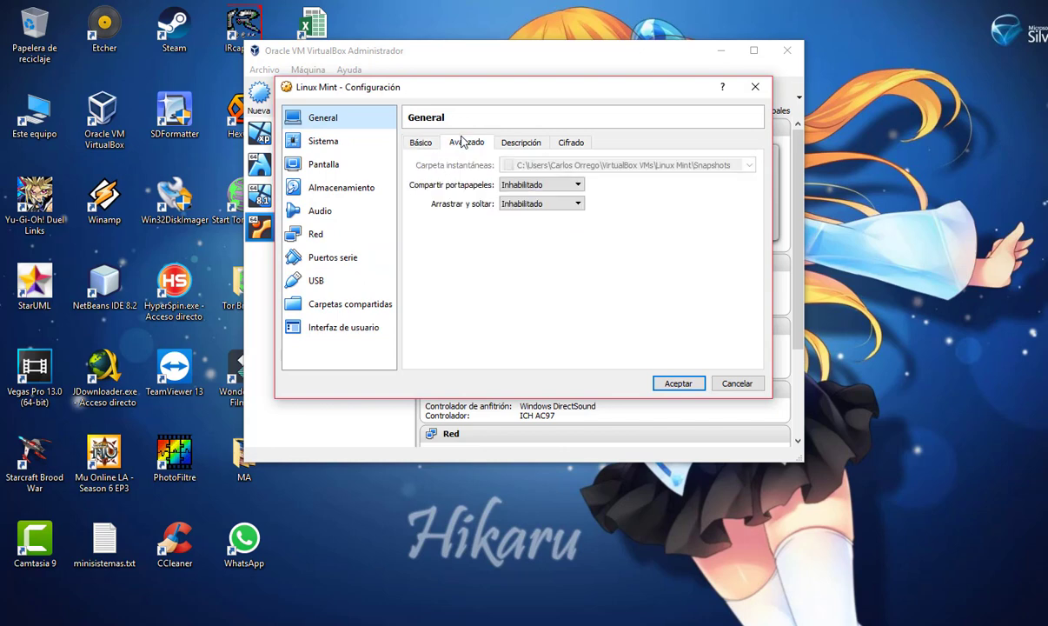
left_click(579, 187)
left_click(545, 222)
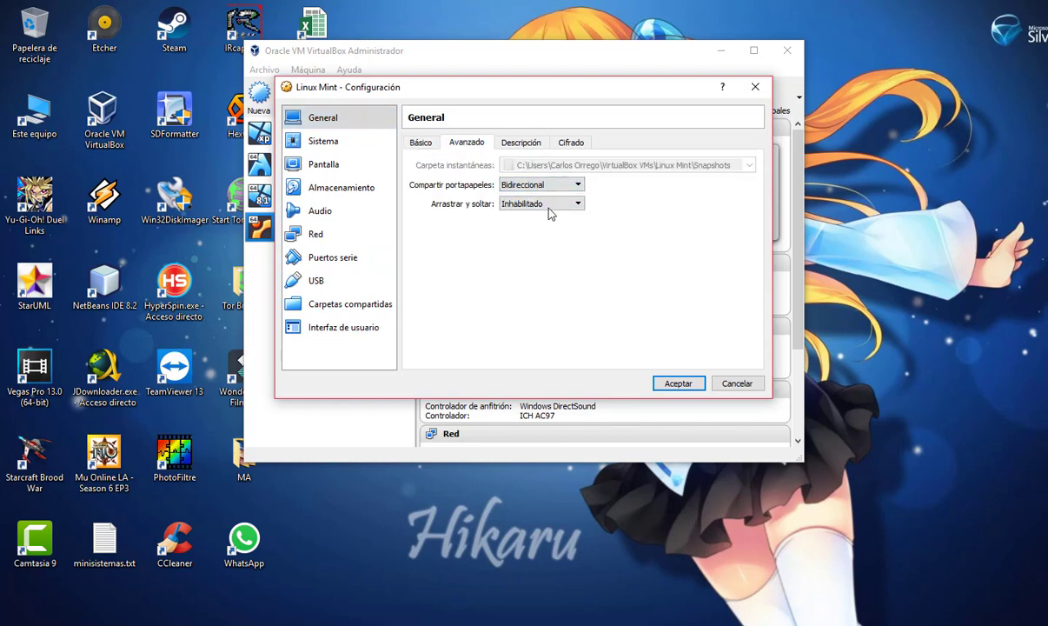
left_click(548, 207)
left_click(530, 240)
Confirm the Bidireccional settings, close the Mint welcome window, and open the home folder in the file manager
left_click(661, 384)
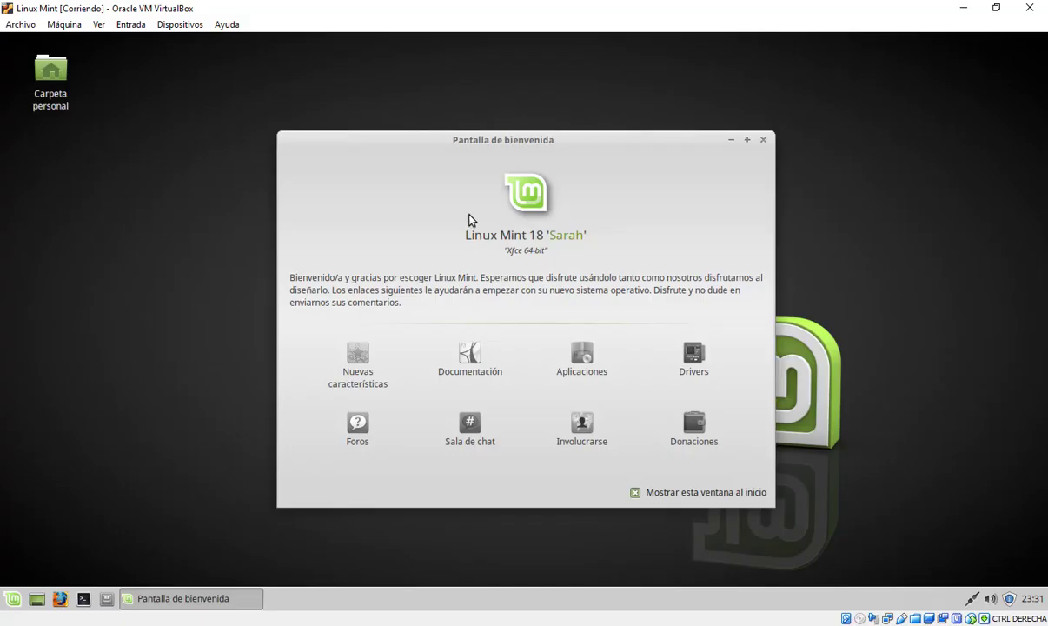
left_click(763, 141)
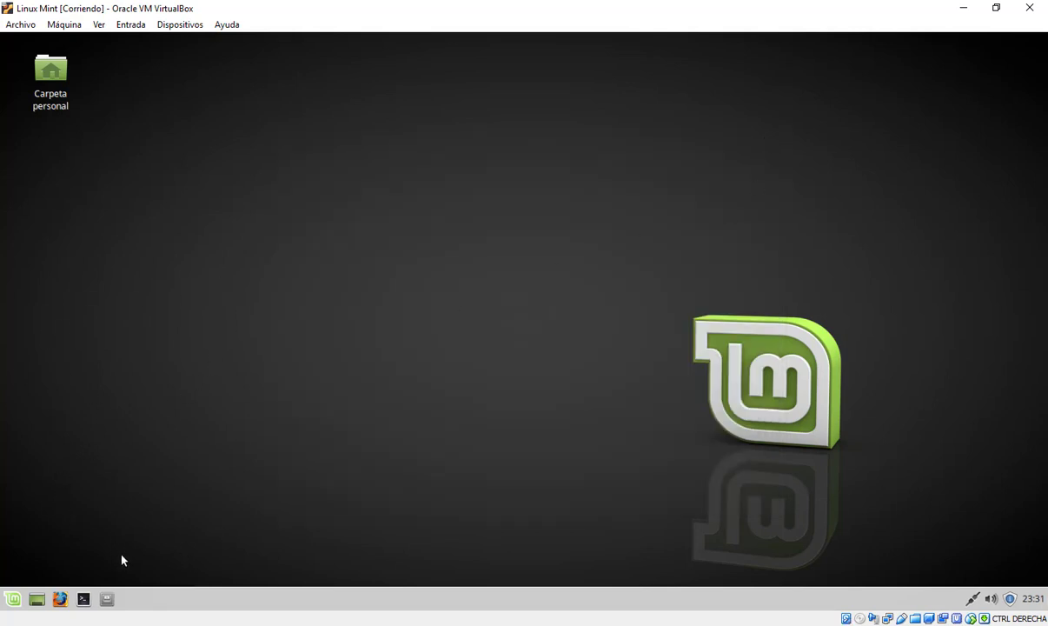
left_click(36, 598)
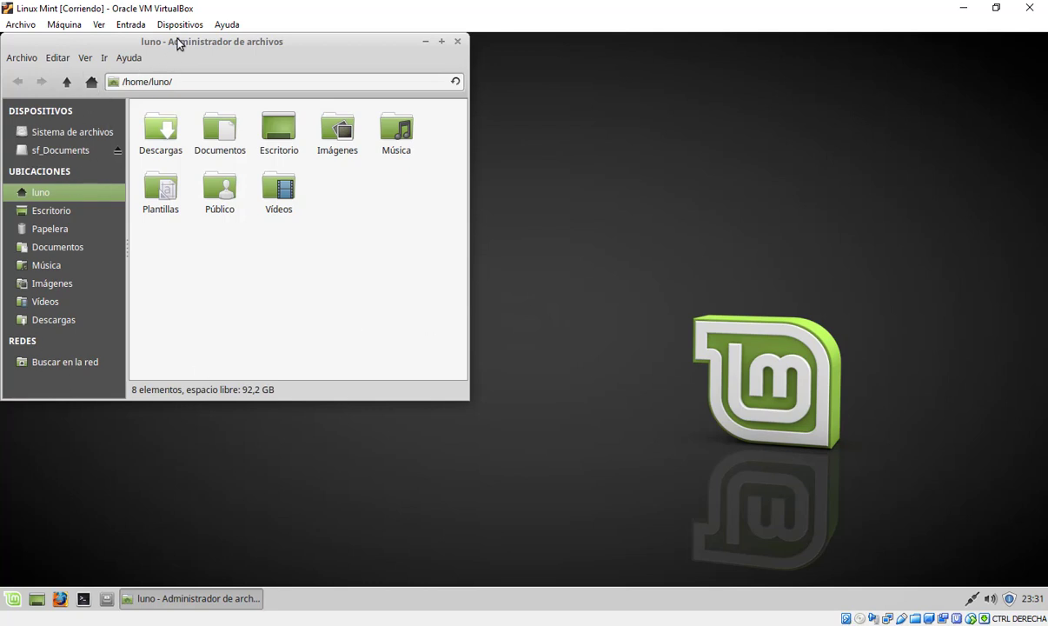
Center the Thunar window and open the sf_Documents device to browse /media/sf_Documents/
left_click_drag(178, 40, 424, 78)
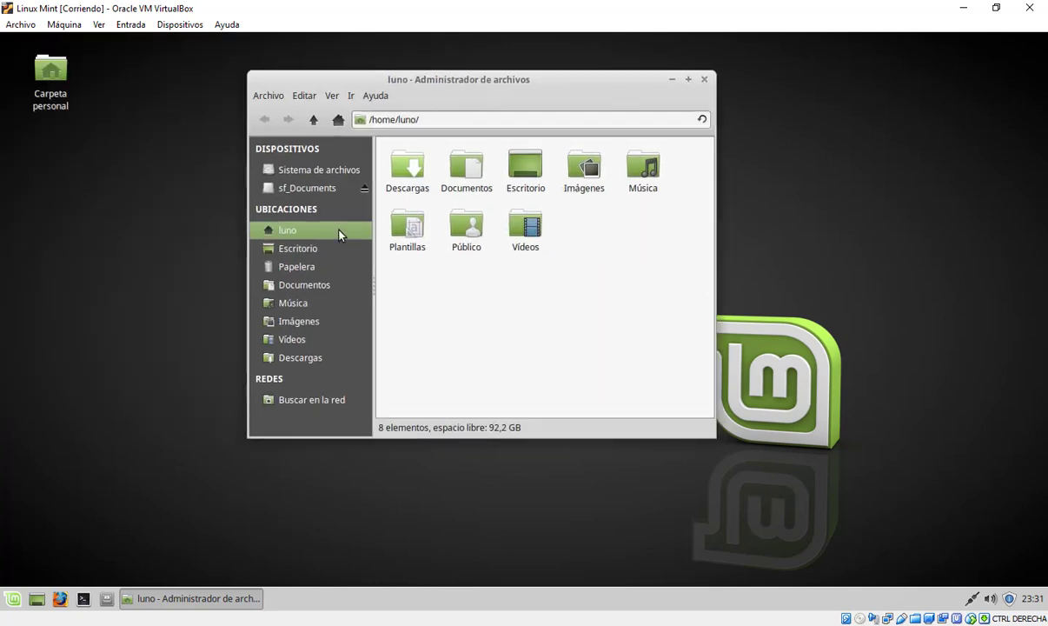
left_click(297, 191)
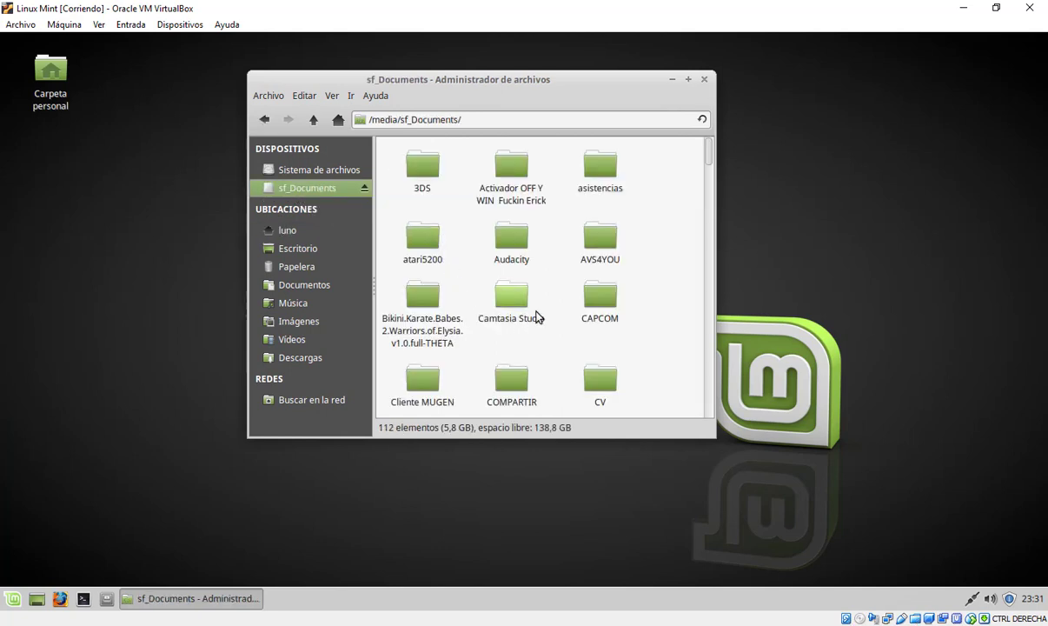
scroll(535, 313, "down", 3)
scroll(537, 314, "down", 3)
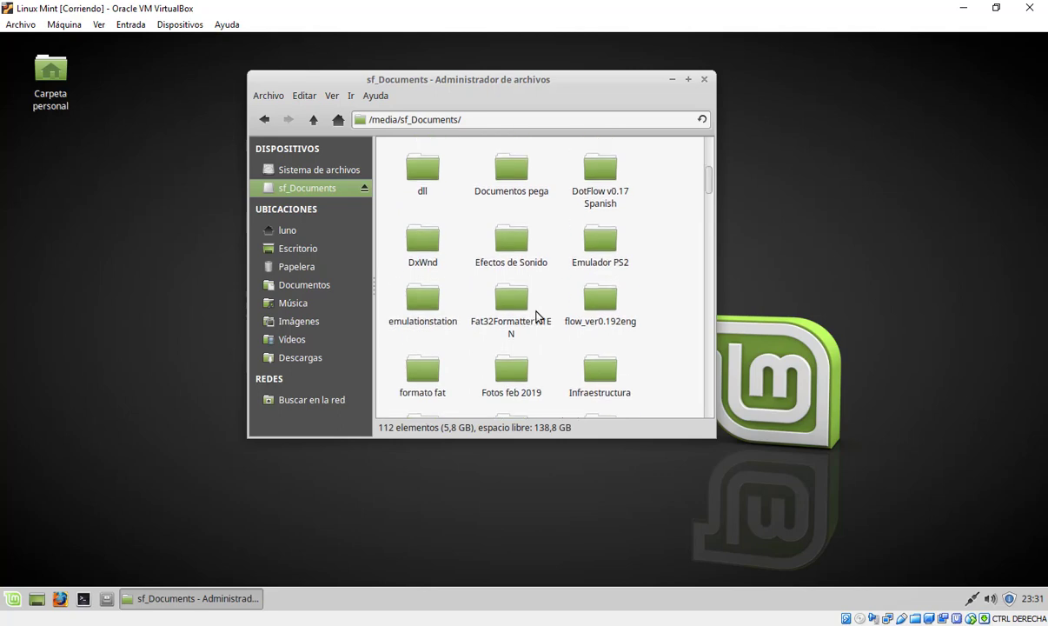
scroll(496, 304, "up", 3)
Compare with the host's Documentos folder in File Explorer, then return to the Mint VM
key("alt+Tab")
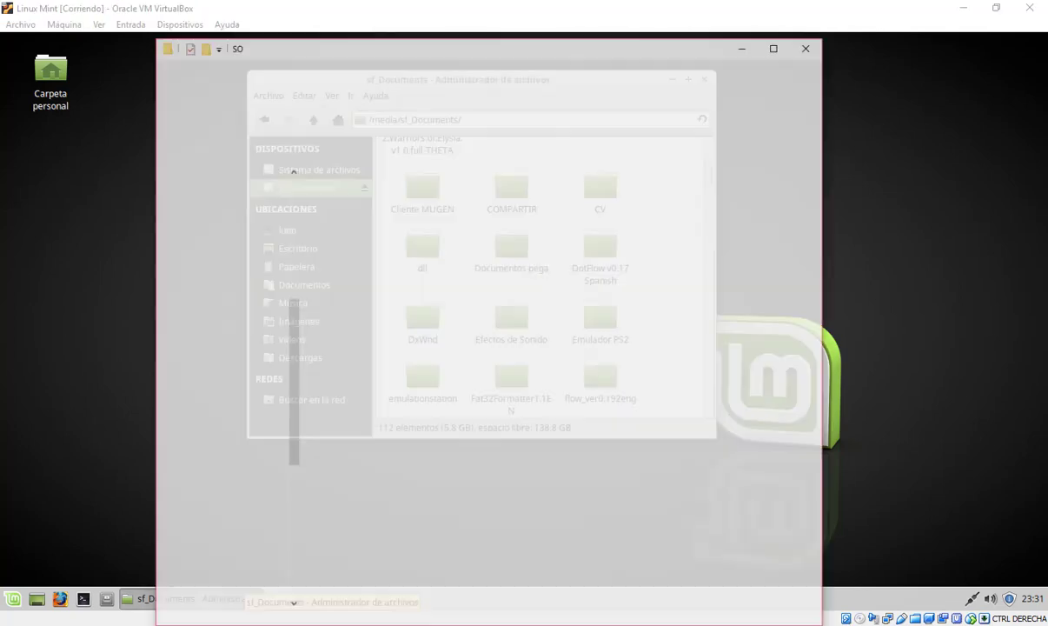
scroll(247, 217, "up", 3)
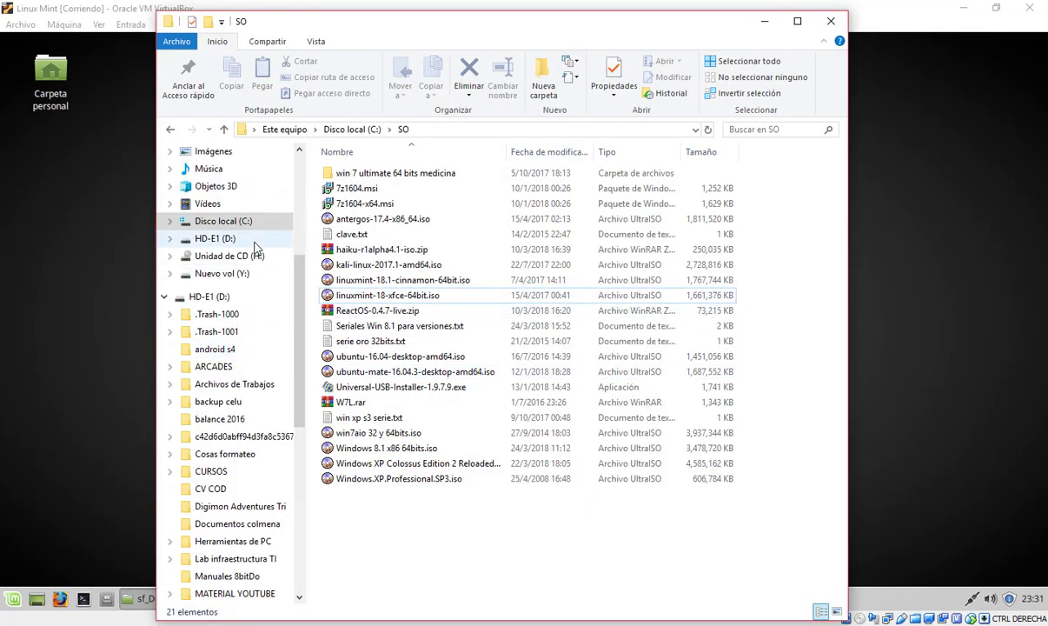
left_click(217, 216)
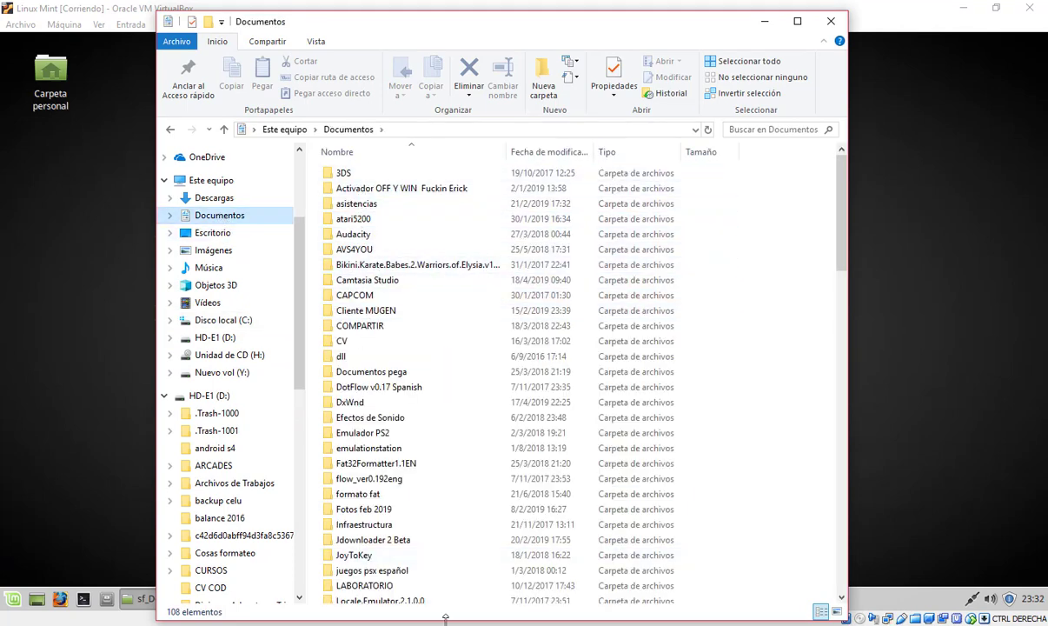
left_click(449, 569)
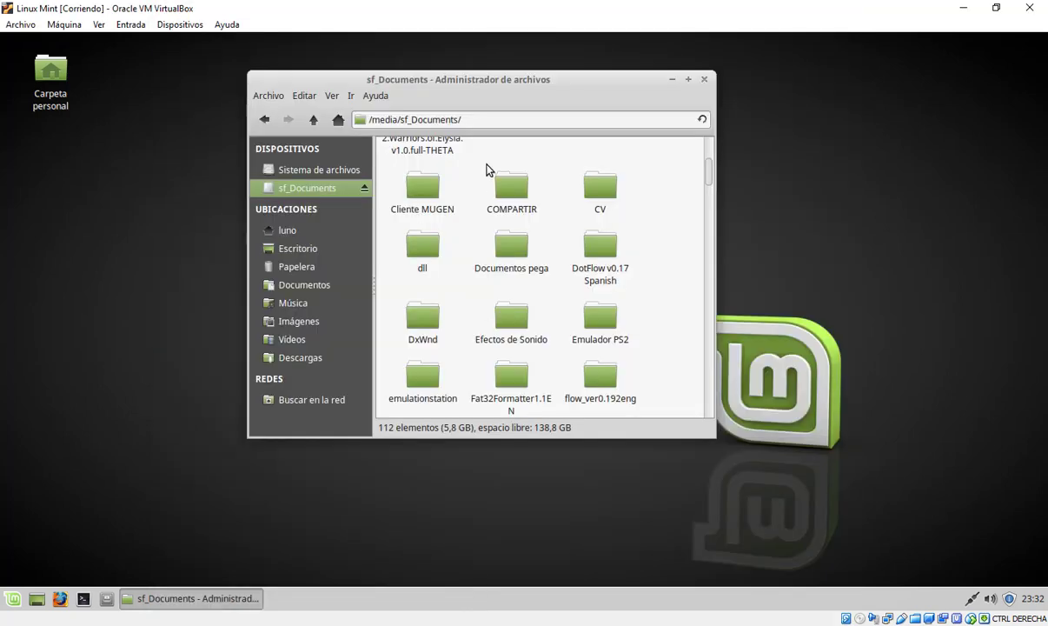
scroll(499, 209, "up", 1)
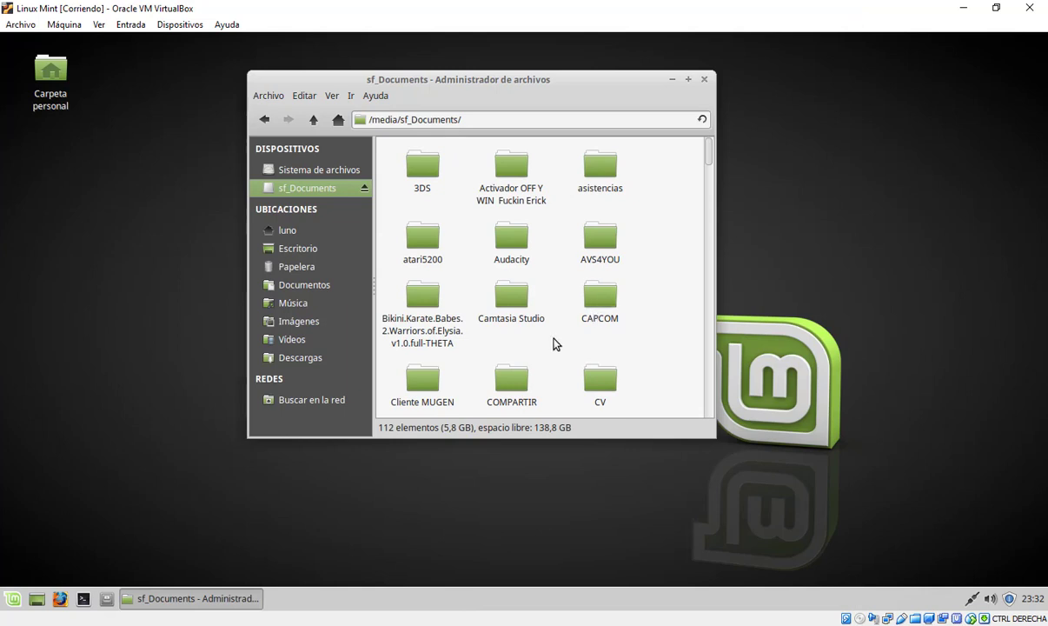
scroll(554, 343, "down", 2)
scroll(556, 343, "up", 2)
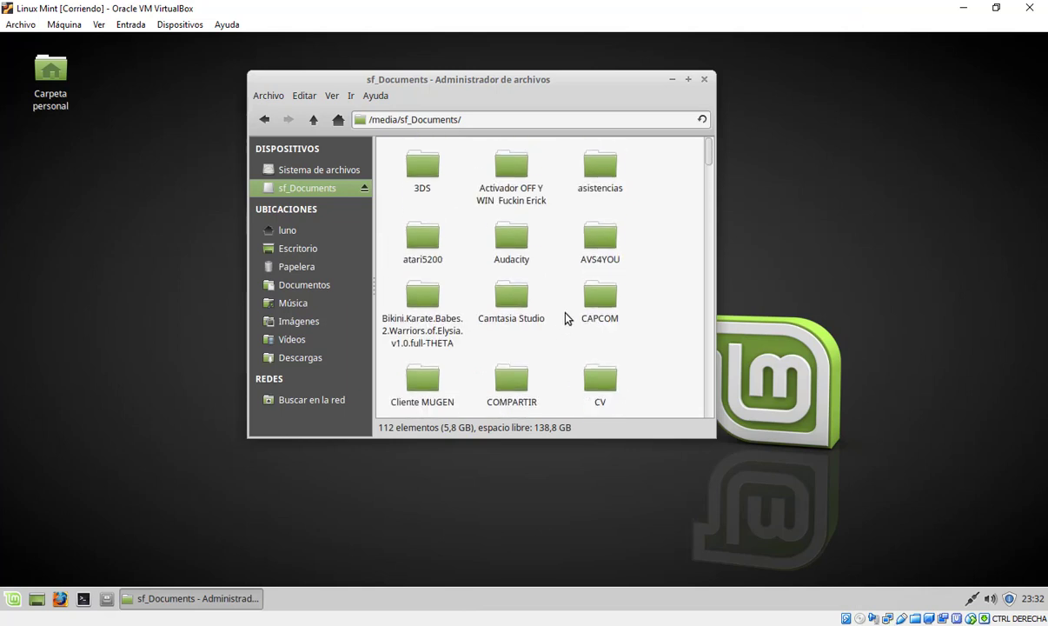